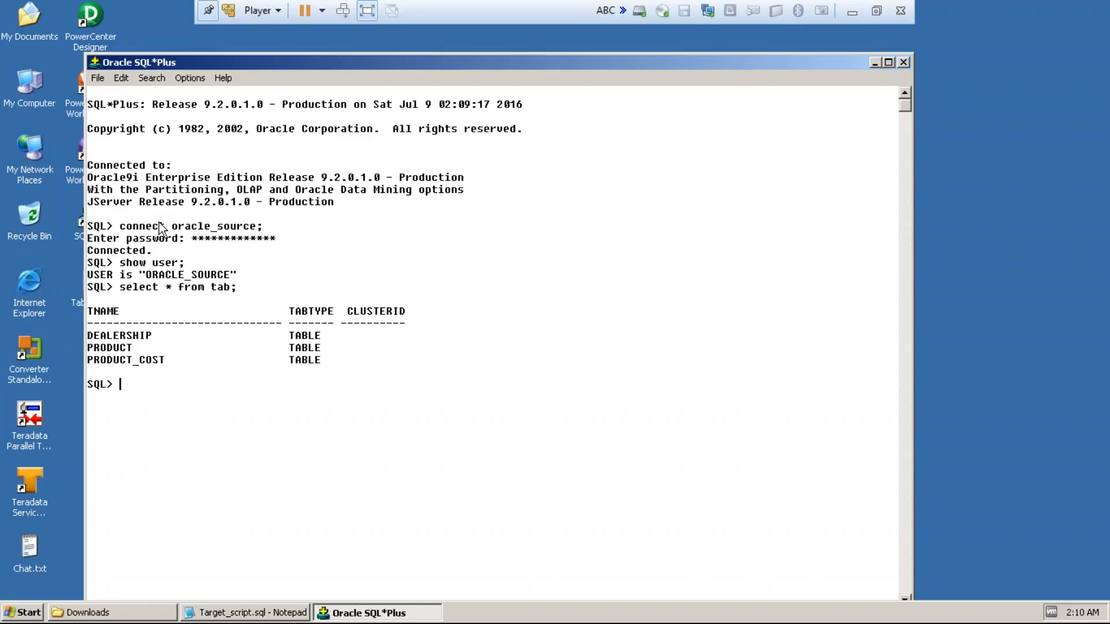
Step: Connect to the oracle_target schema in the SQL session and enter its password
type("connect")
type("oracle_ta")
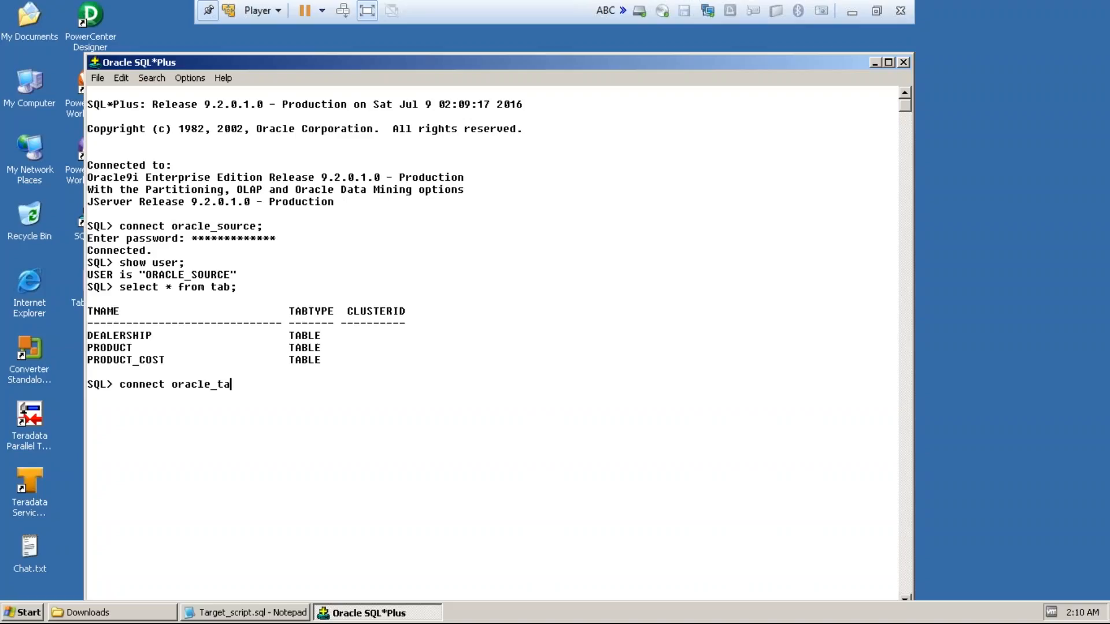
type("rget;")
key("Return")
type("ora")
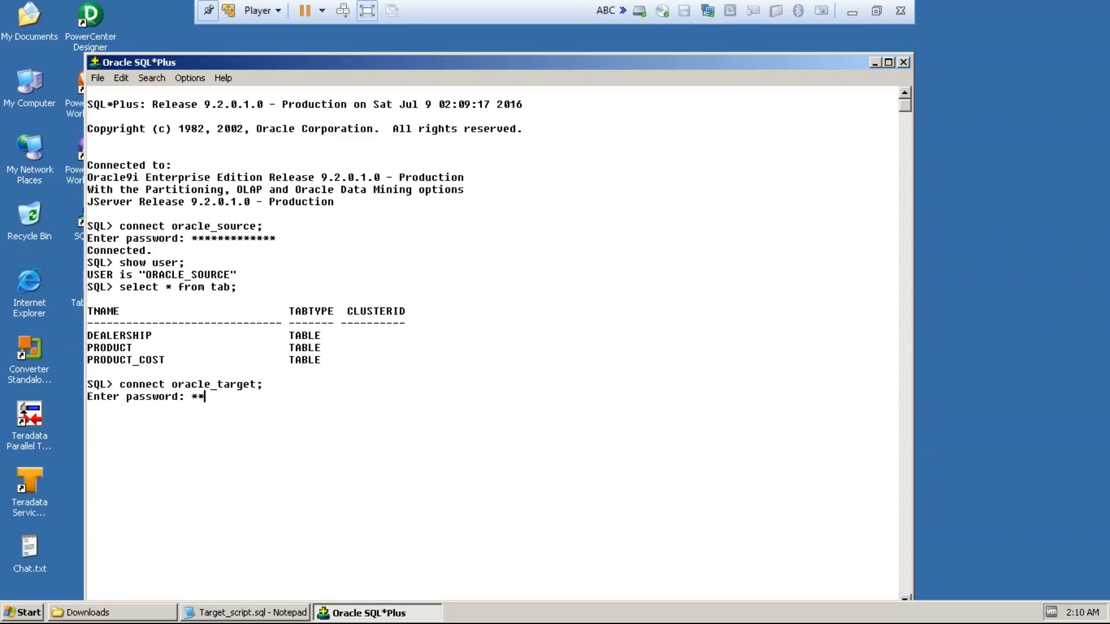
type("cle_target")
key("Return")
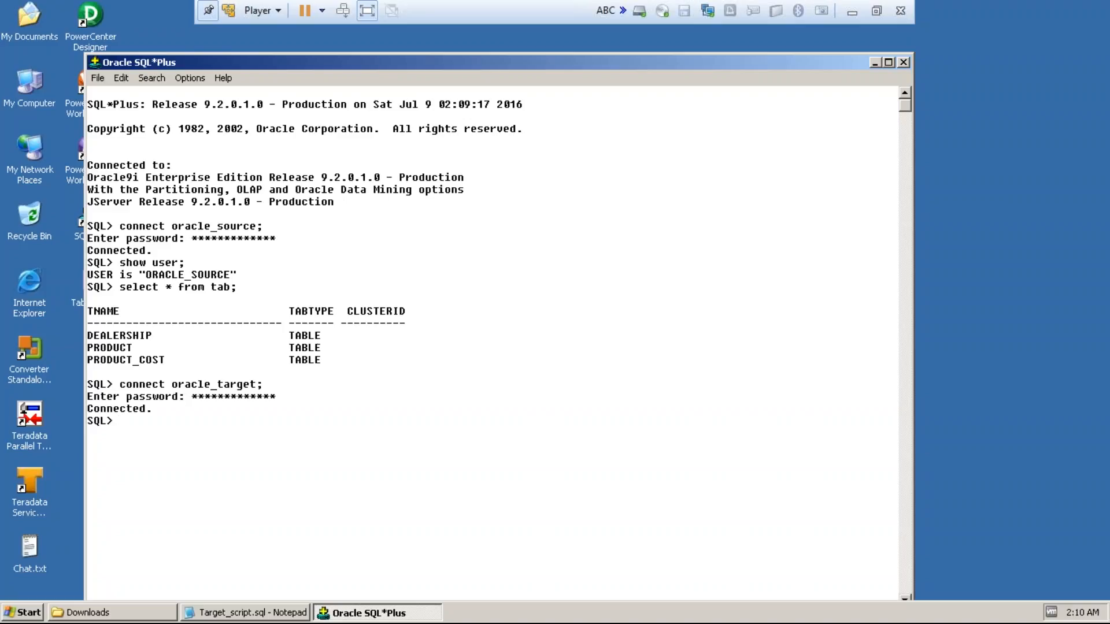
Step: List all tables of the oracle_target schema with "select * from tab;"
type("select * from tab;")
key("Return")
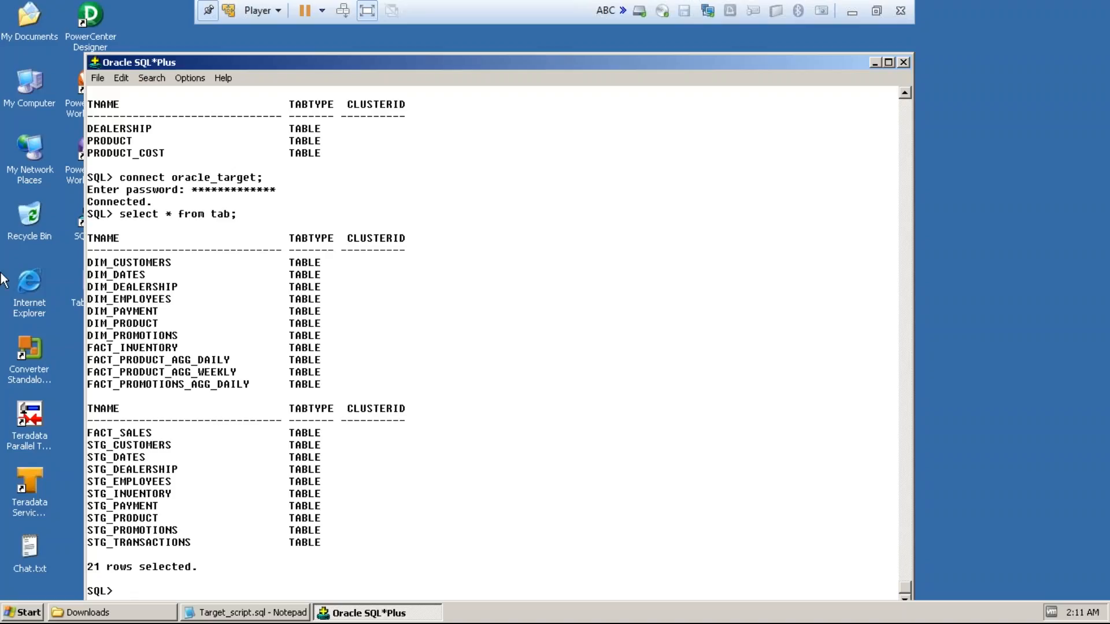
Step: Launch Informatica PowerCenter Designer from the Informatica 9.1.0 PowerCenter Client programs
left_click(23, 614)
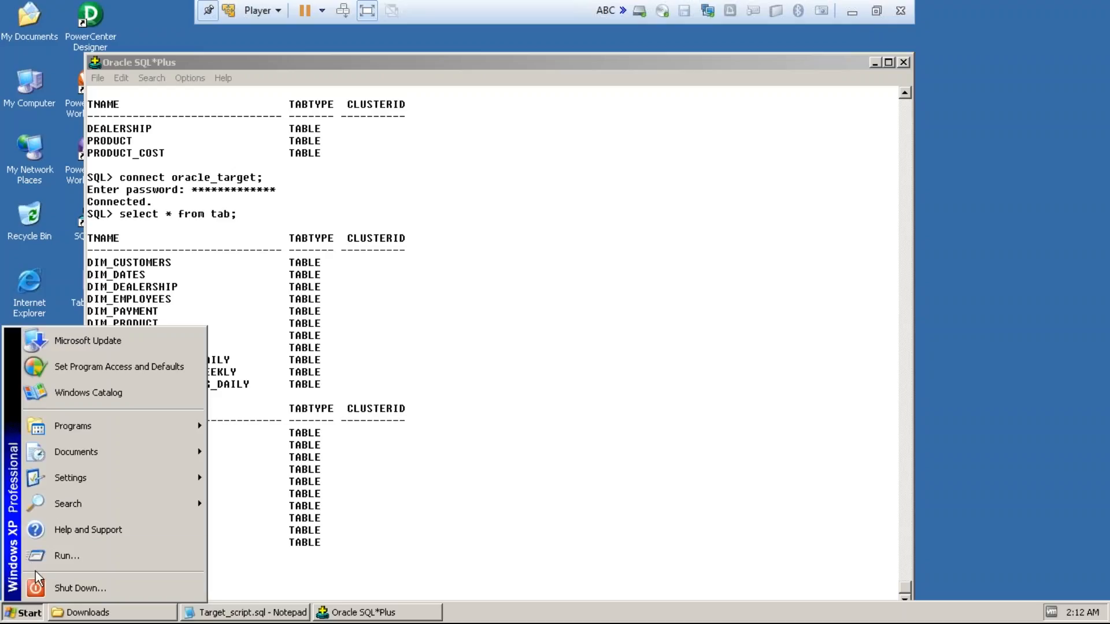
mouse_move(82, 437)
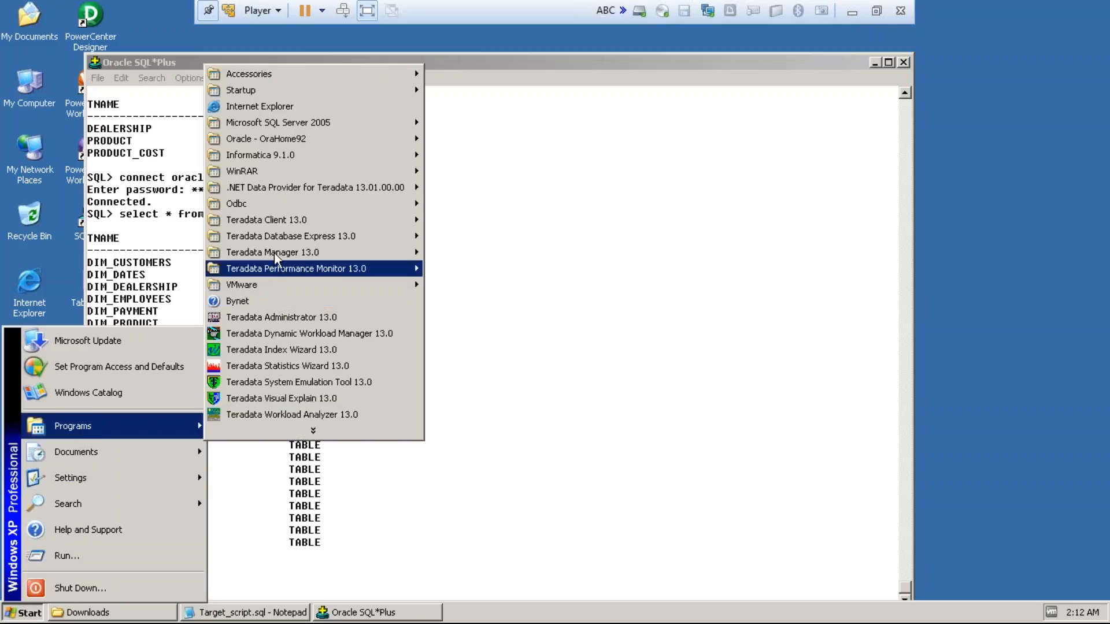
mouse_move(357, 161)
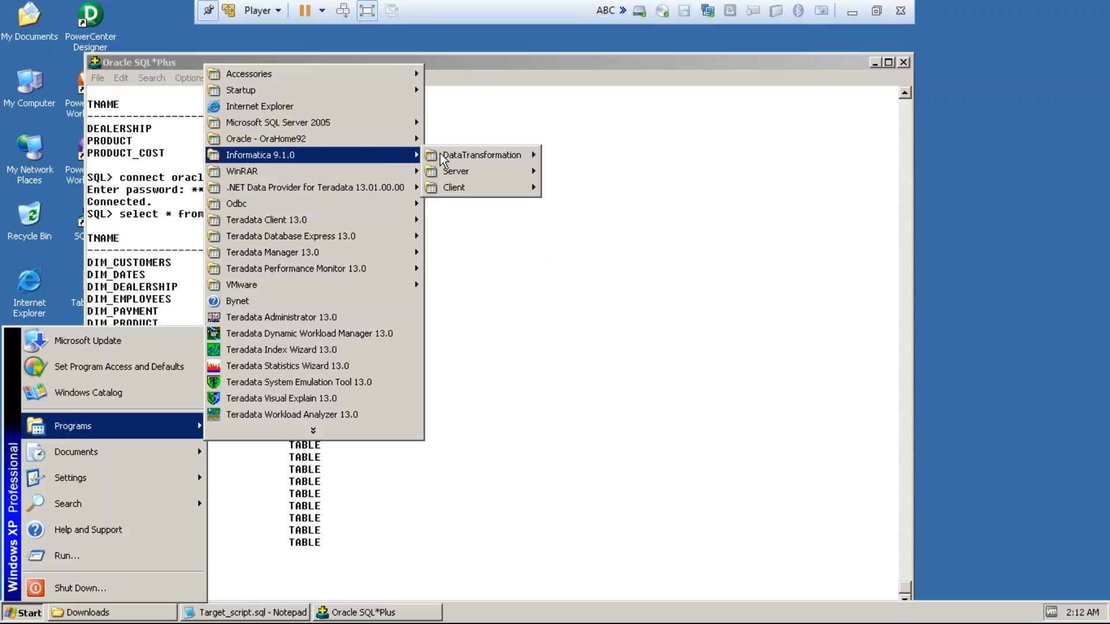
mouse_move(457, 187)
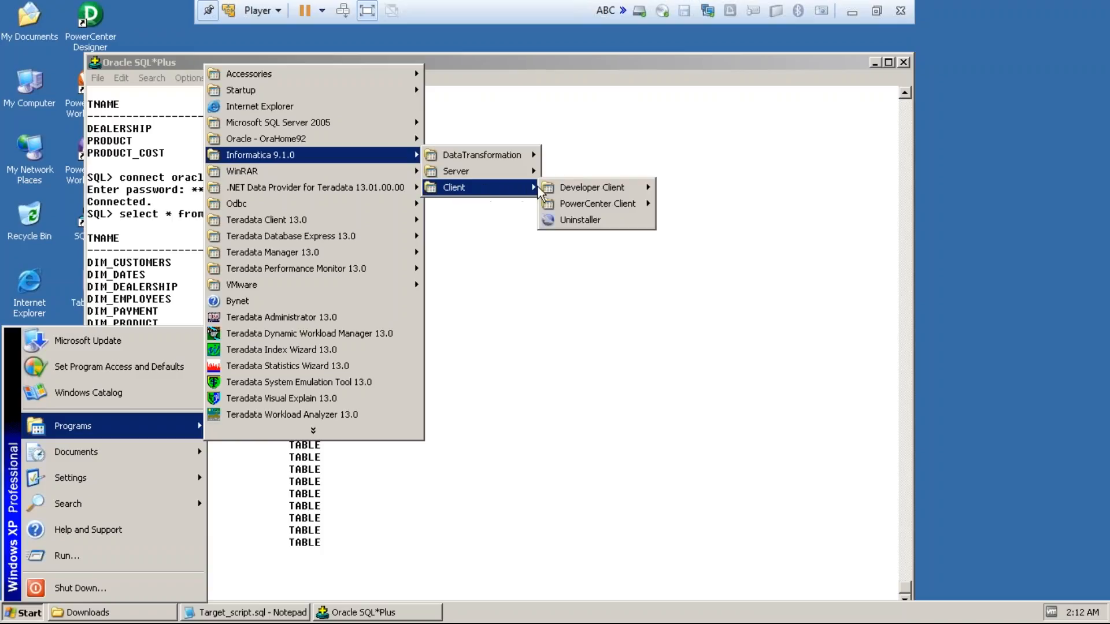
mouse_move(574, 207)
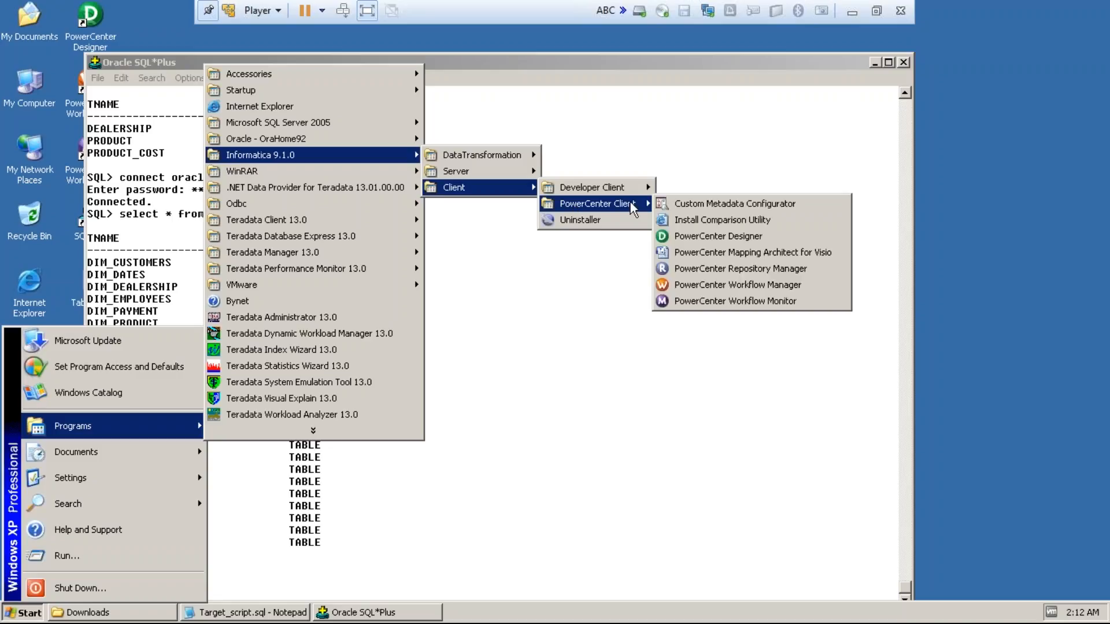
left_click(679, 235)
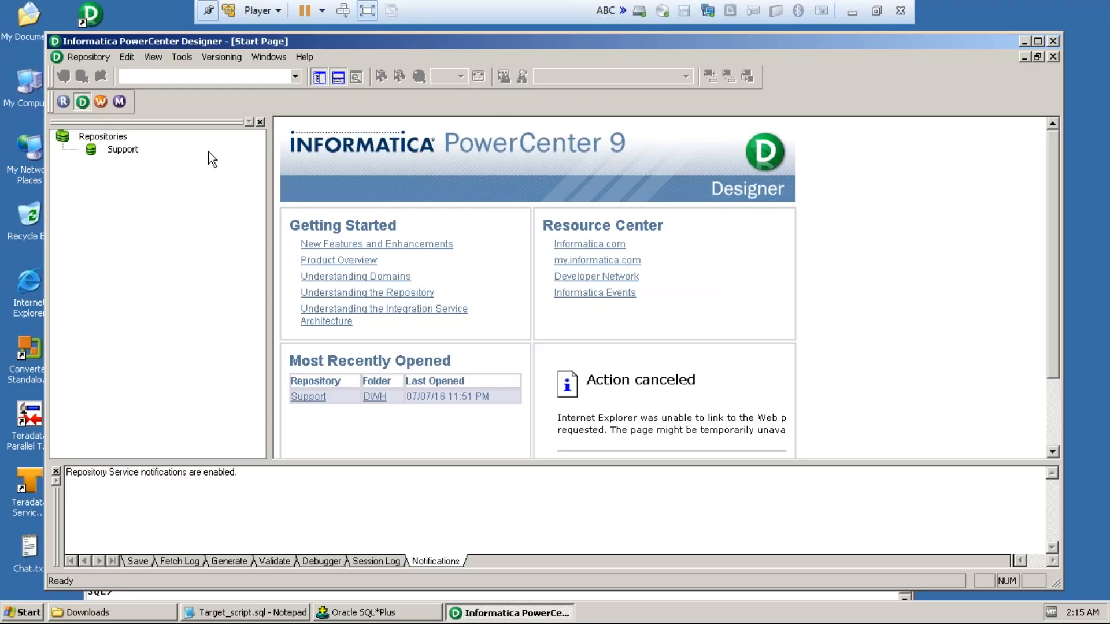
Step: Connect to the Support repository as Administrator, entering the account password
left_click(122, 150)
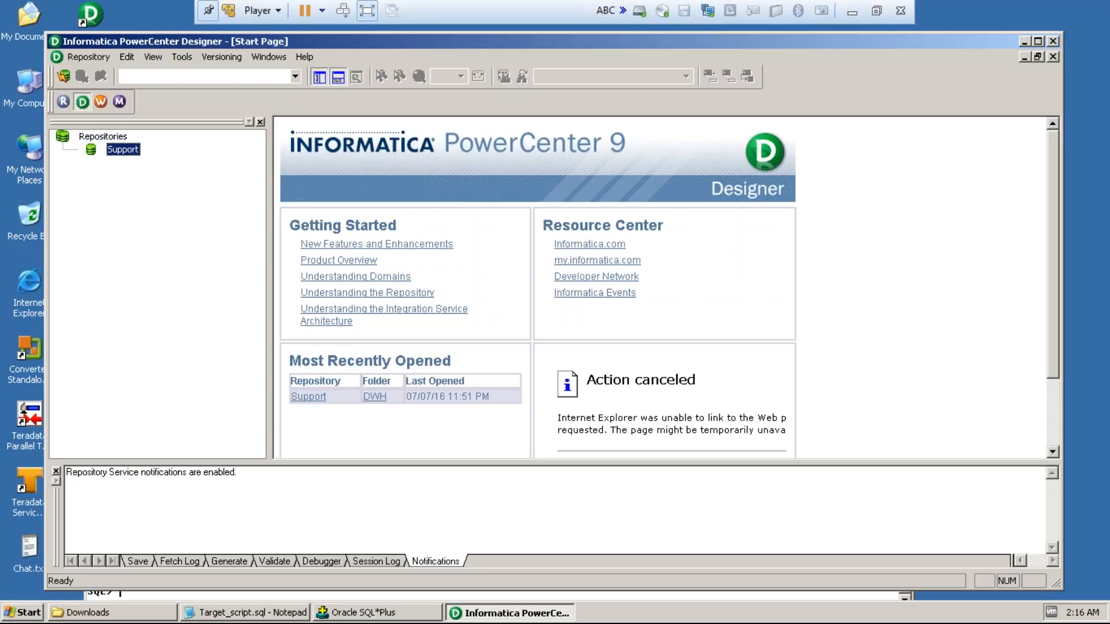
double_click(124, 150)
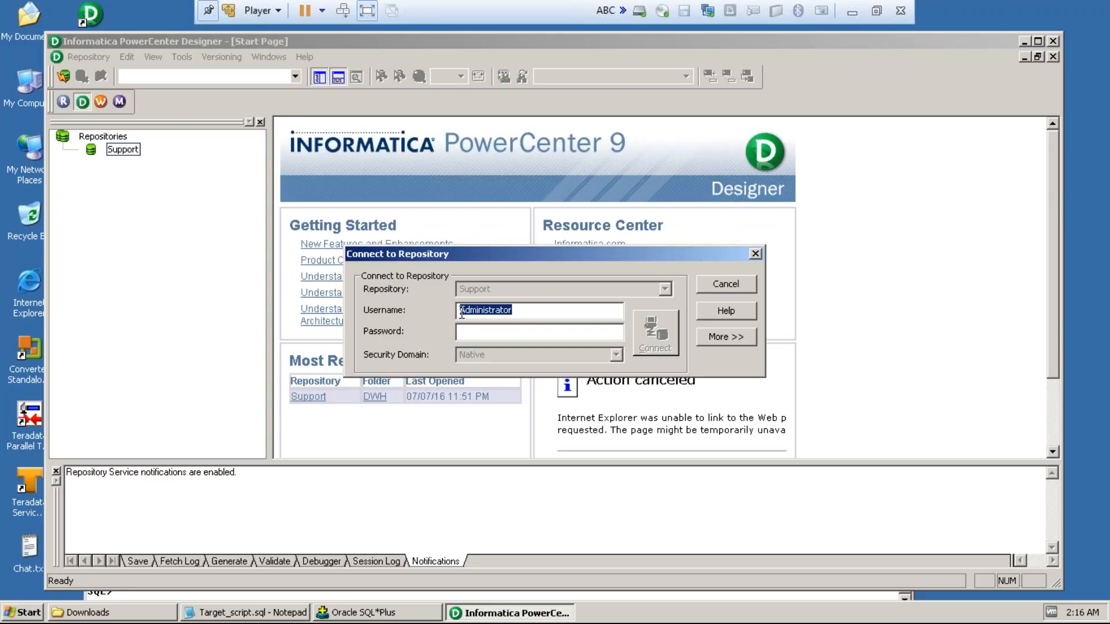
left_click_drag(461, 311, 521, 307)
left_click(515, 328)
key("ctrl+v")
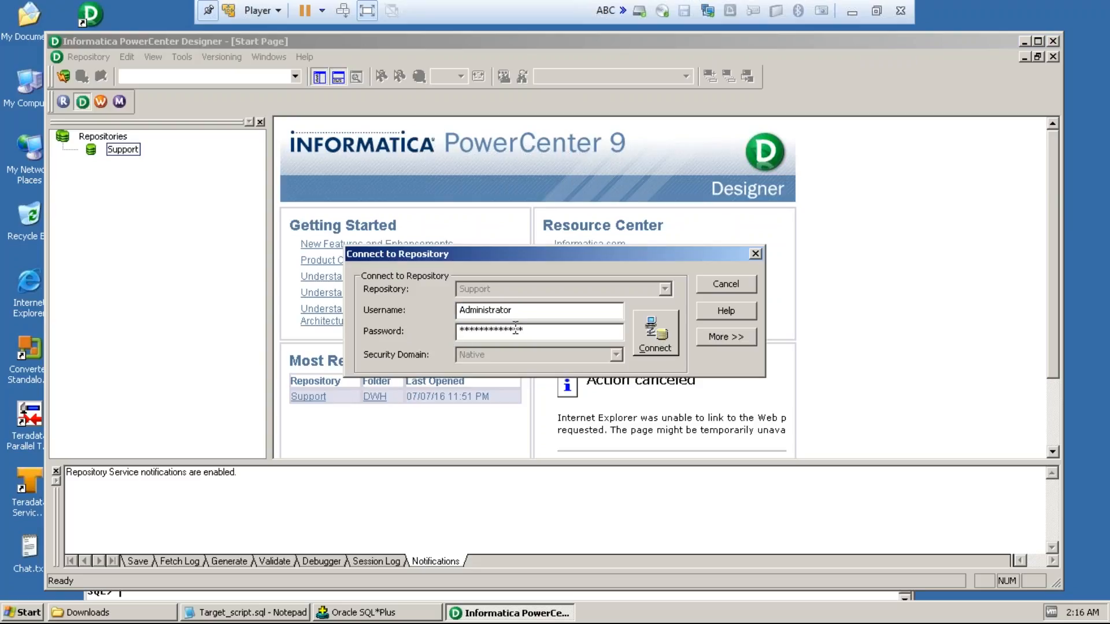
left_click(640, 335)
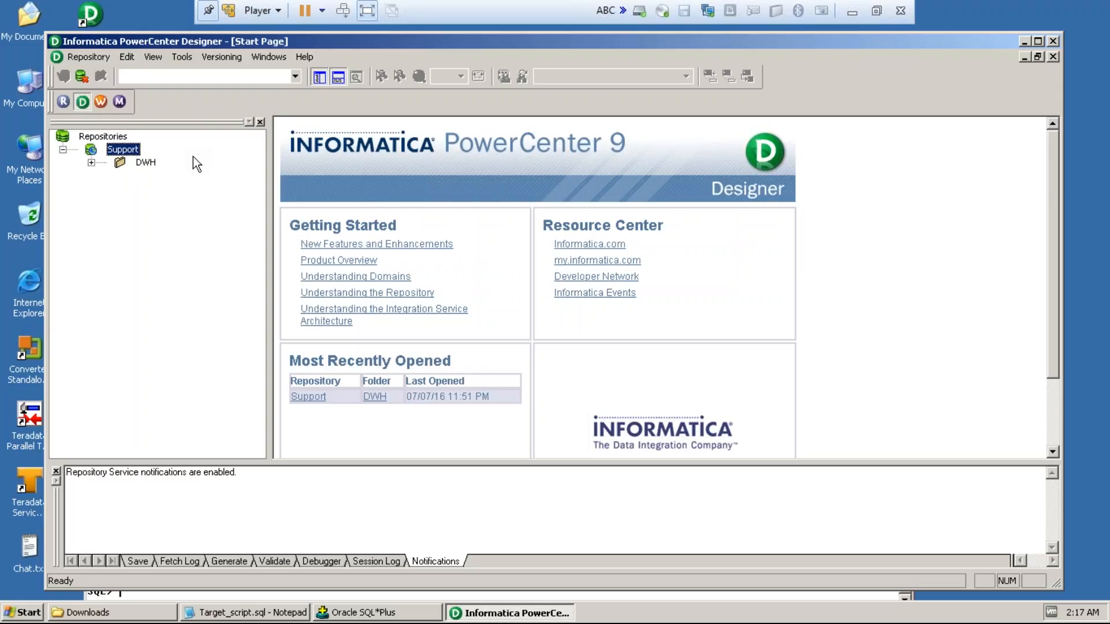
left_click(127, 76)
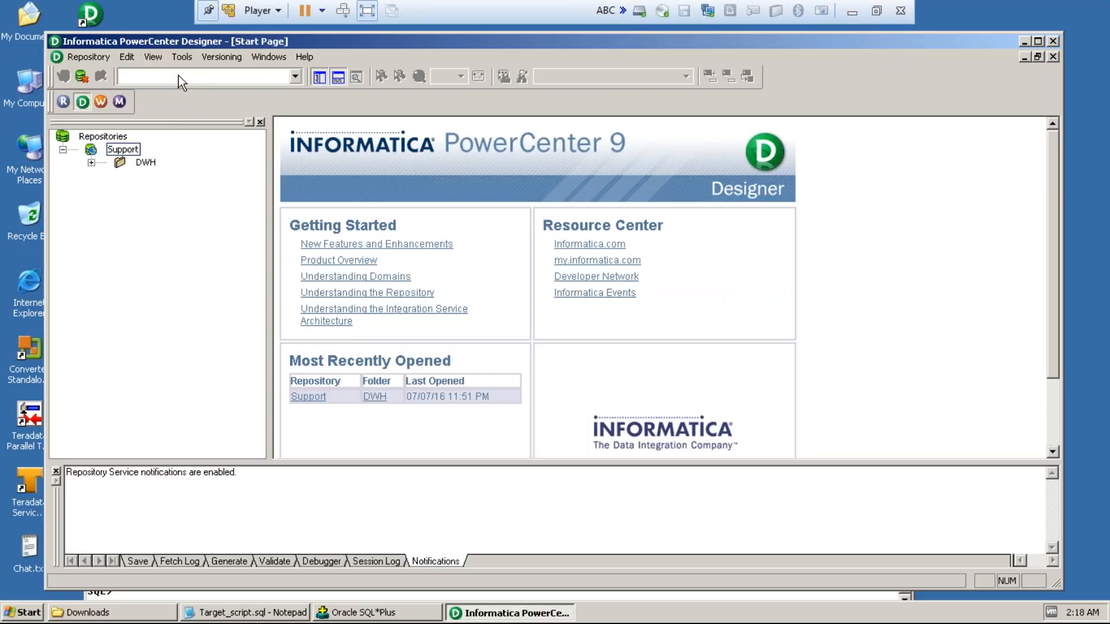
Step: Connect to the DWH folder of the Support repository and open it in the workspace
double_click(121, 162)
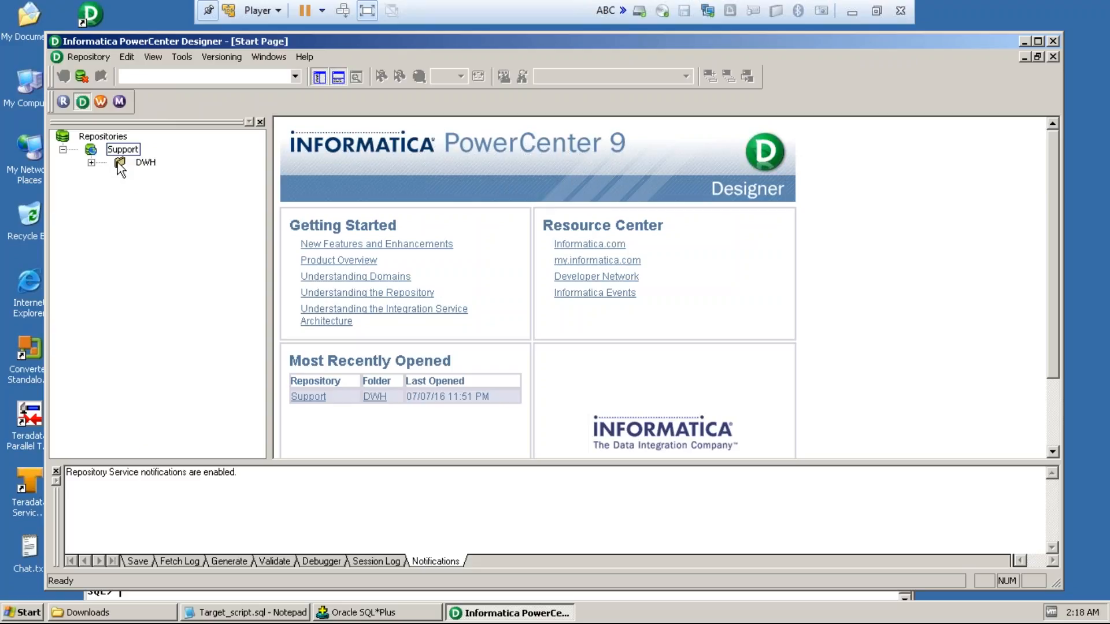
right_click(117, 163)
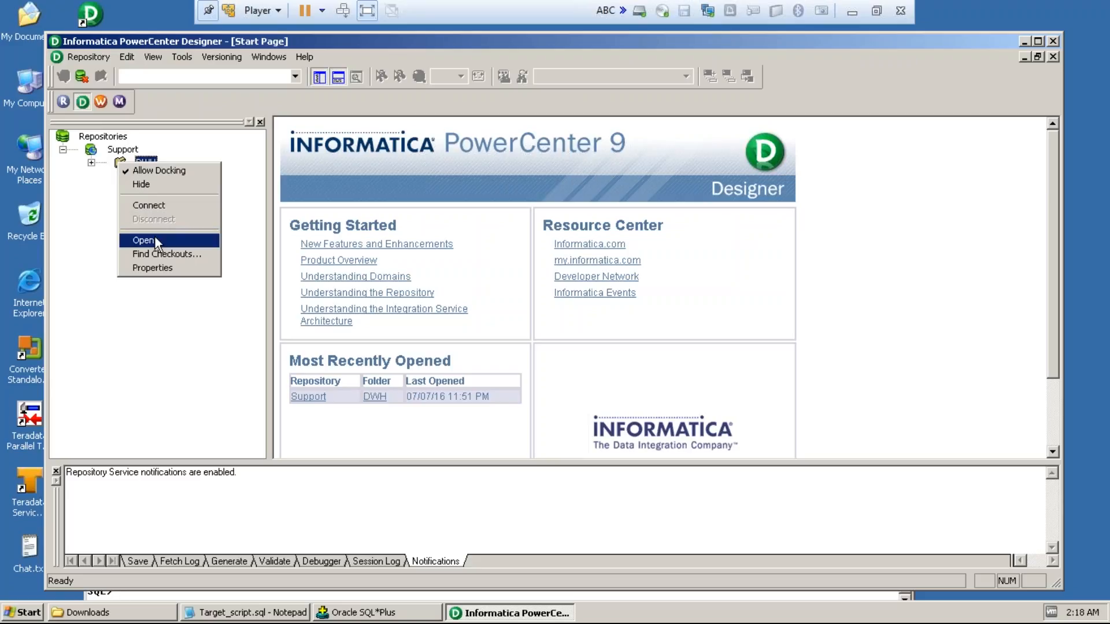
left_click(158, 206)
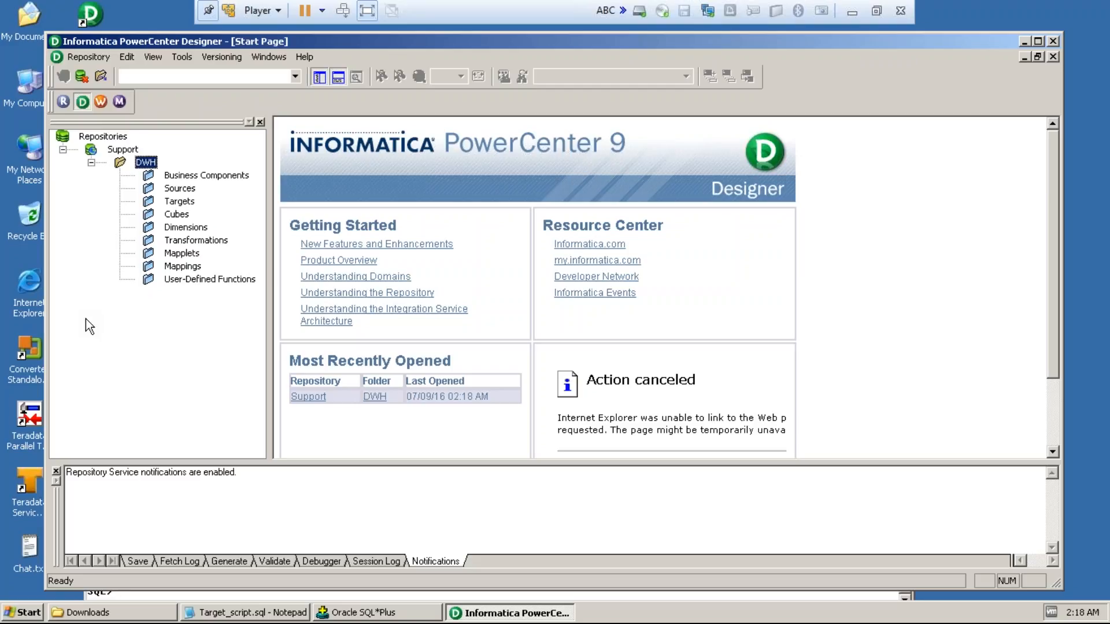
right_click(147, 166)
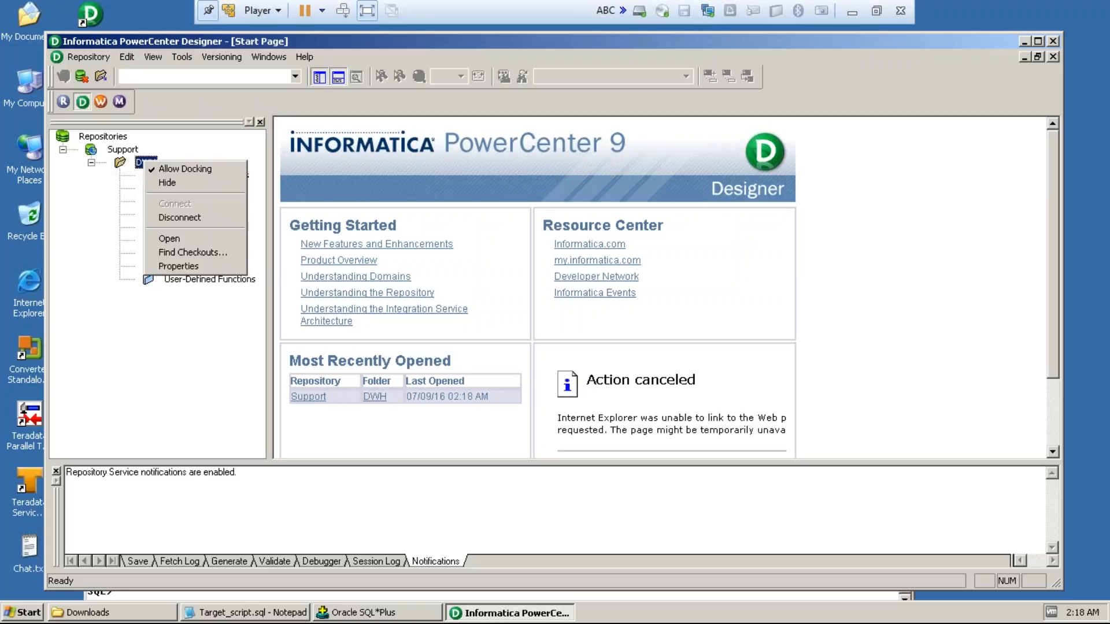
left_click(165, 238)
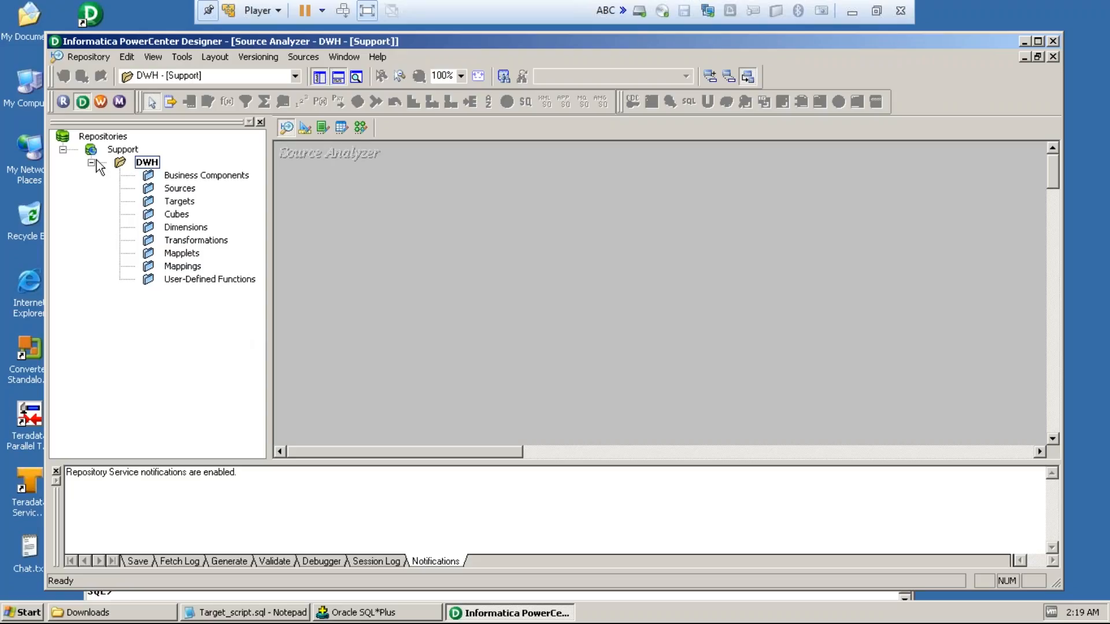
Step: Disconnect from the DWH folder and open it again directly from the repository tree
right_click(154, 166)
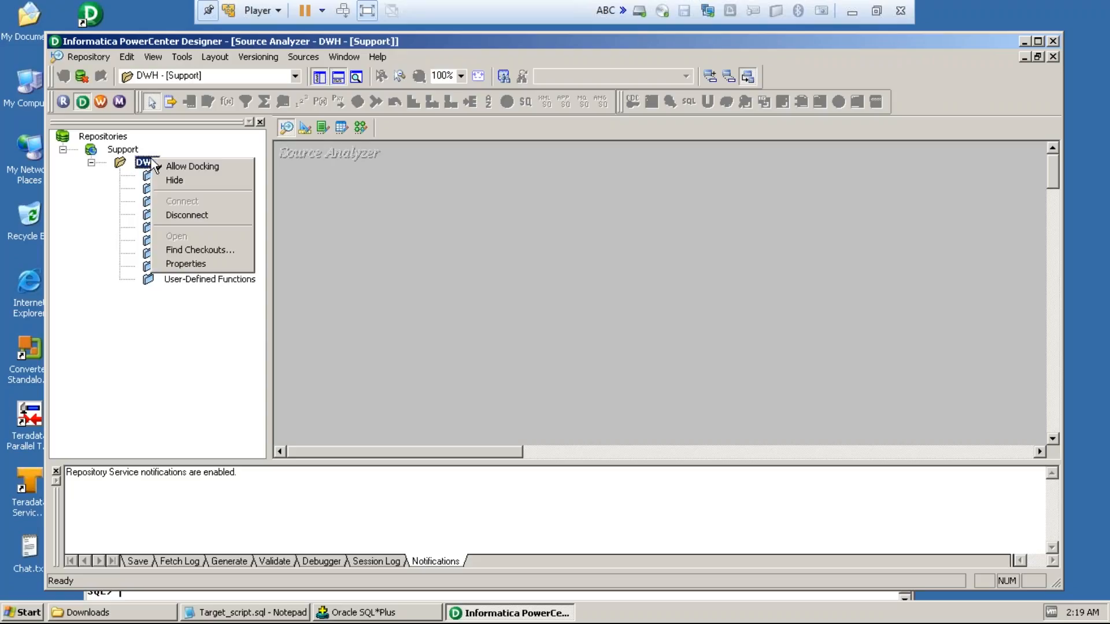
left_click(192, 215)
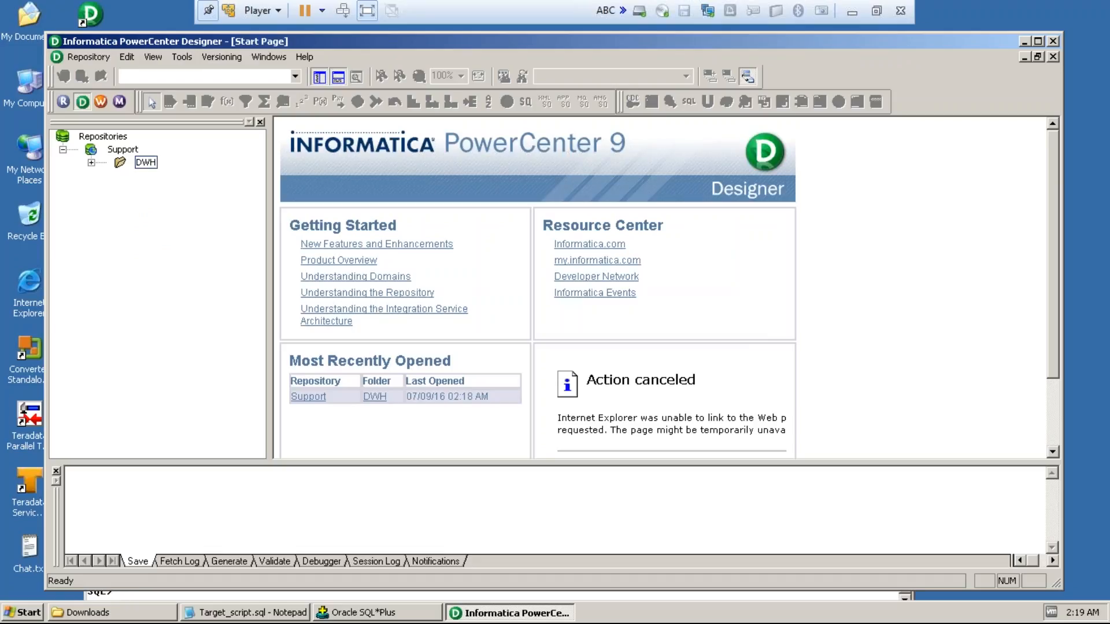
double_click(142, 162)
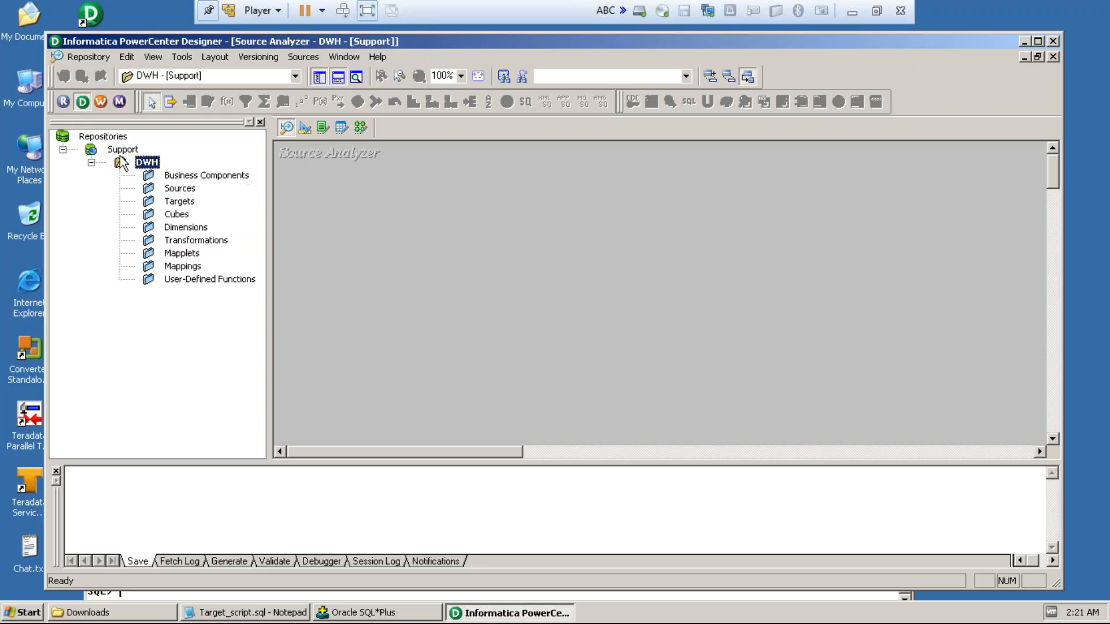
Step: Look through the Target Designer, Transformation Developer, Mapplet Designer and Mapping Designer, and return to the Source Analyzer
left_click(305, 127)
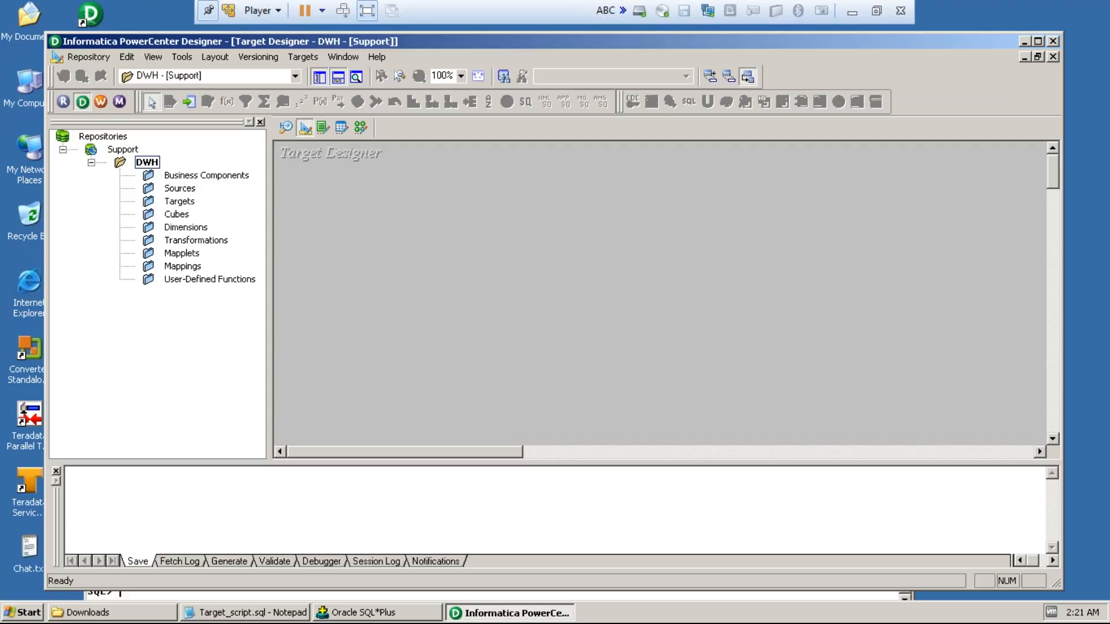
left_click(322, 127)
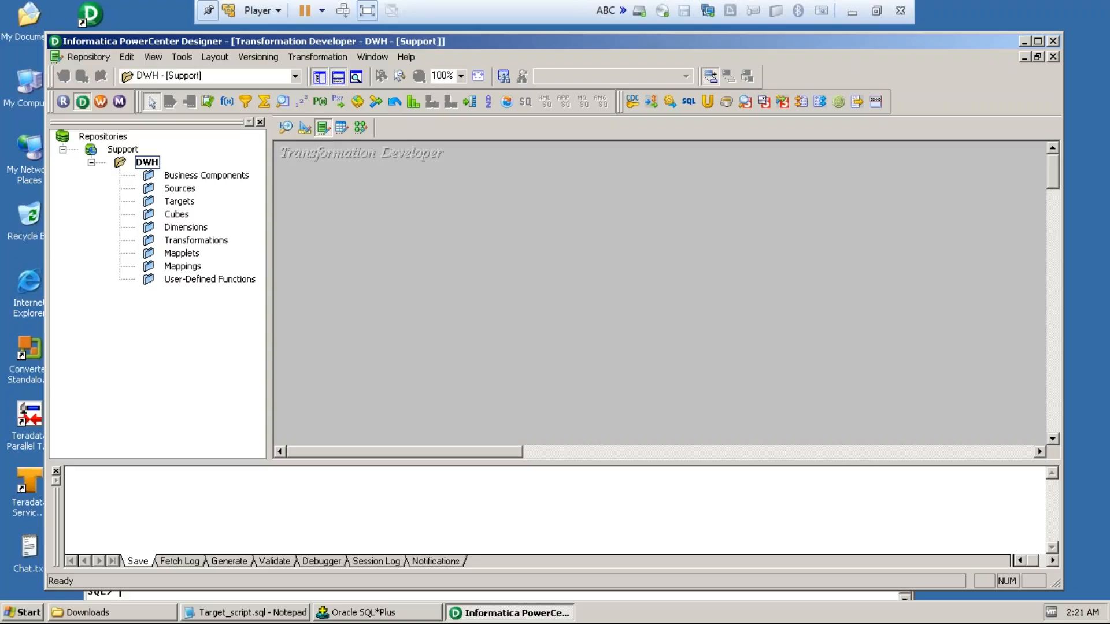
left_click(341, 128)
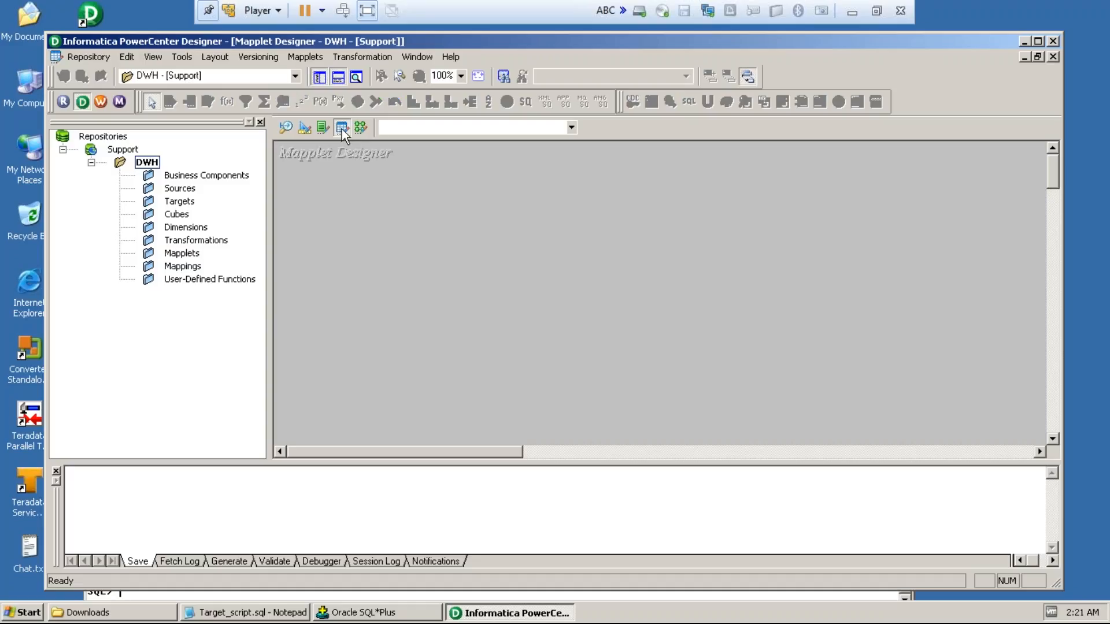
left_click(361, 127)
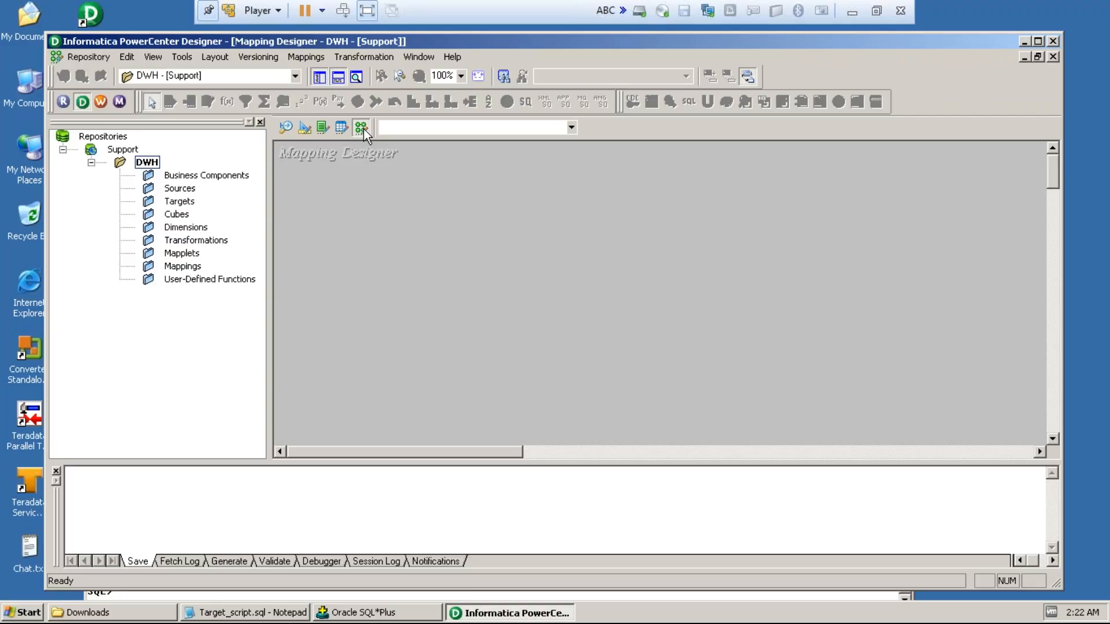
left_click(286, 129)
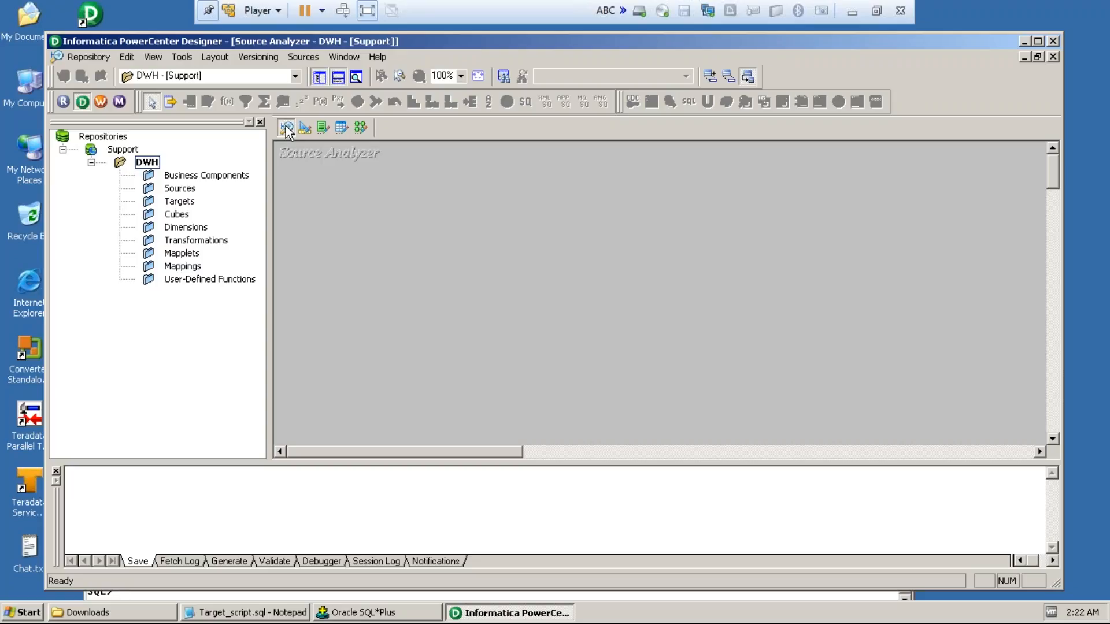
left_click(288, 131)
Step: Start importing sources from a database and add a user ODBC data source with the DataDirect 6.1 Oracle Wire Protocol driver
left_click(304, 56)
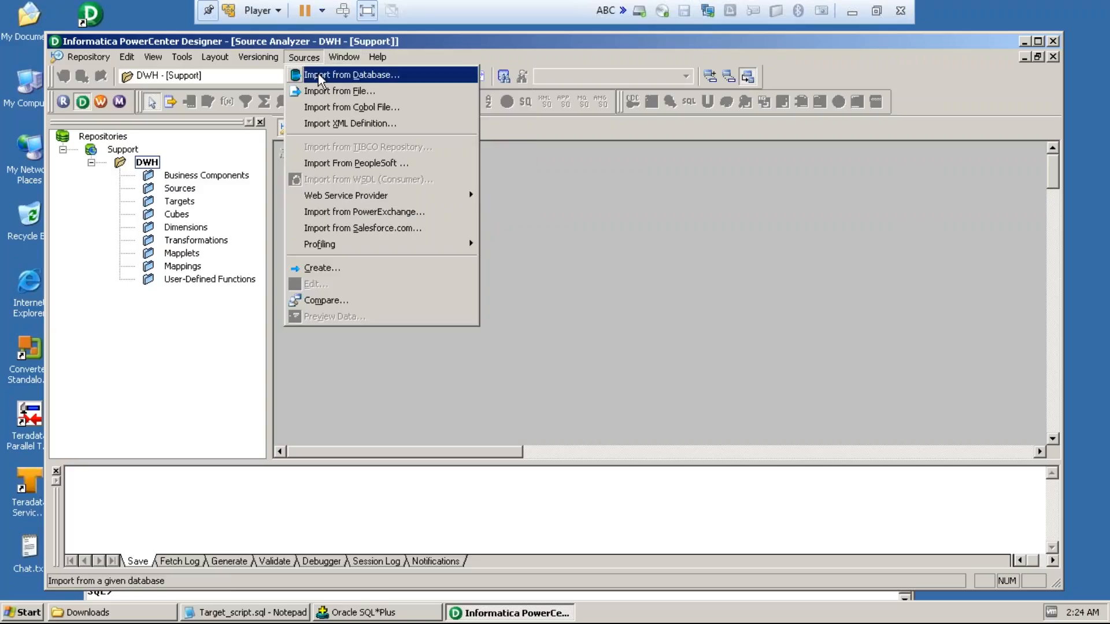
left_click(318, 74)
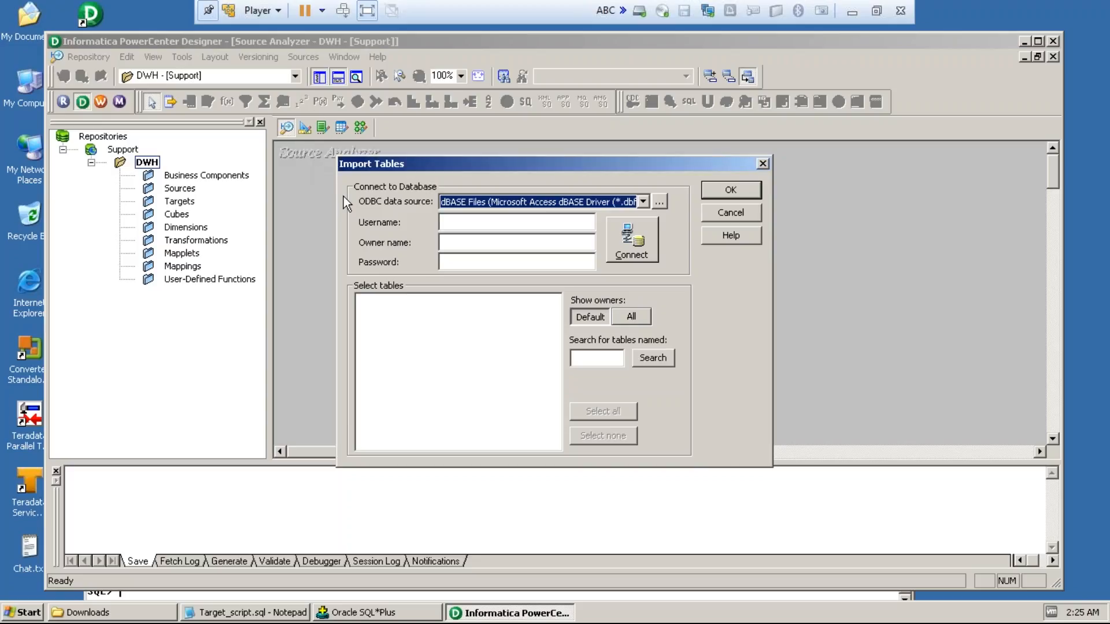
left_click(661, 203)
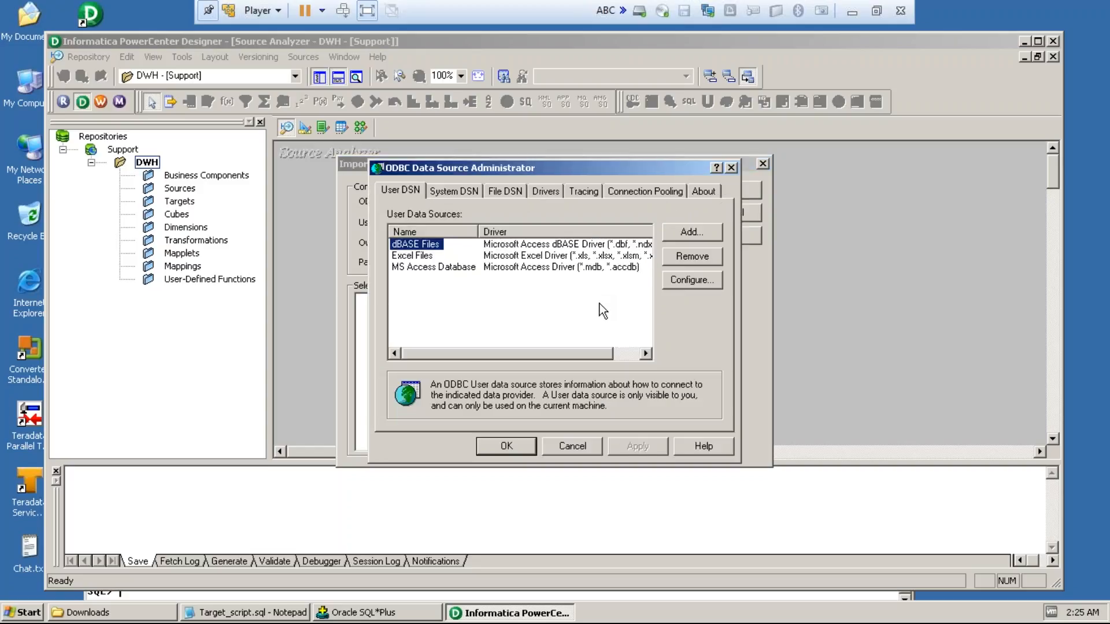
left_click(685, 237)
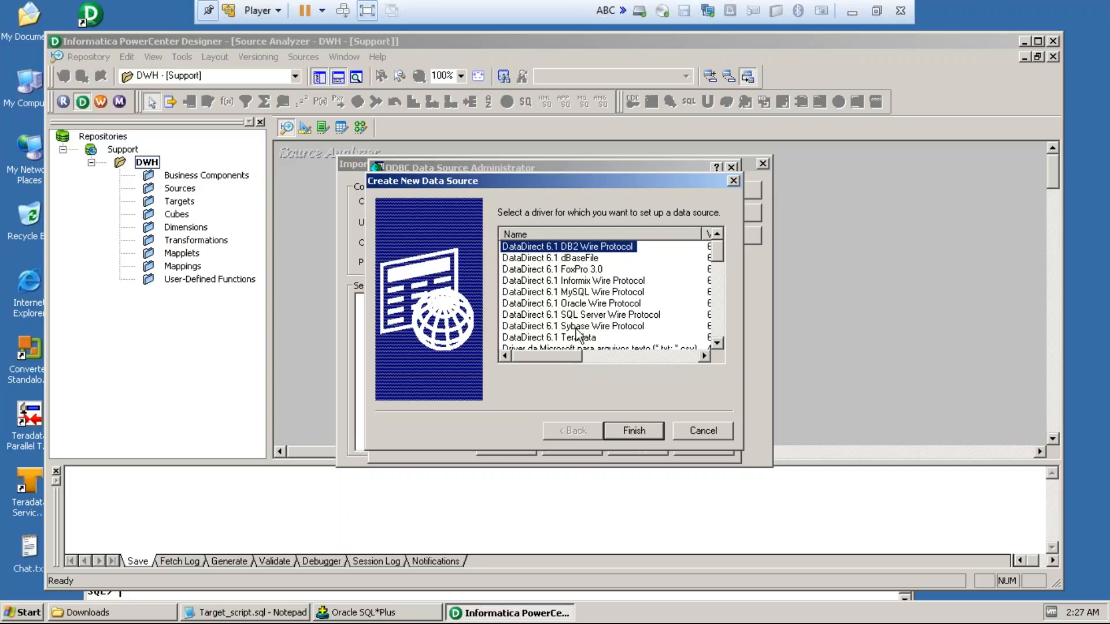
left_click(574, 306)
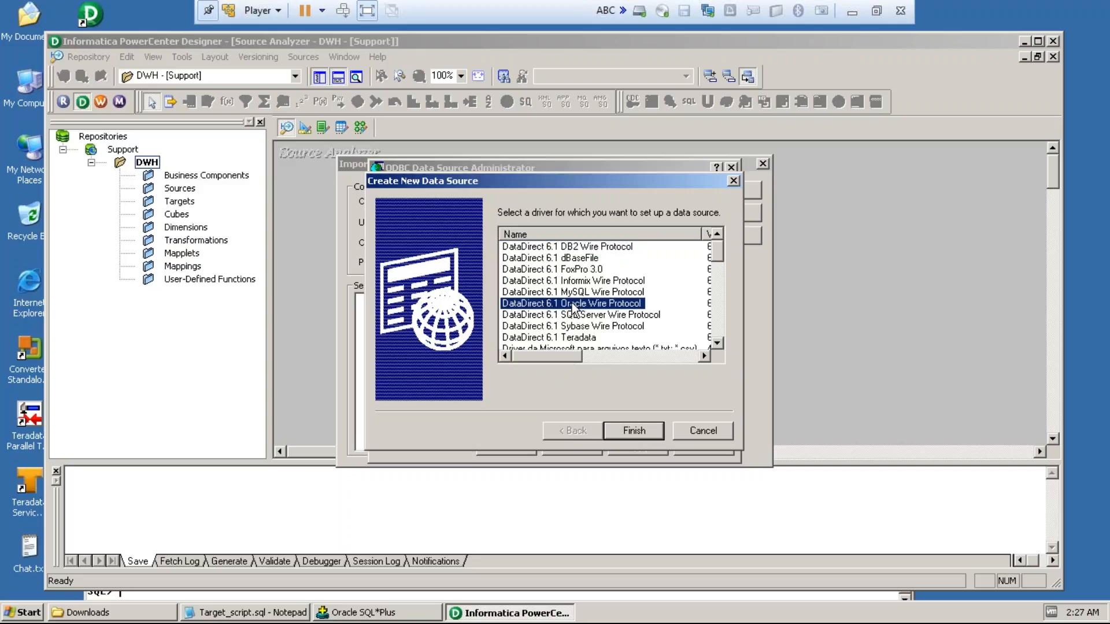
left_click(624, 435)
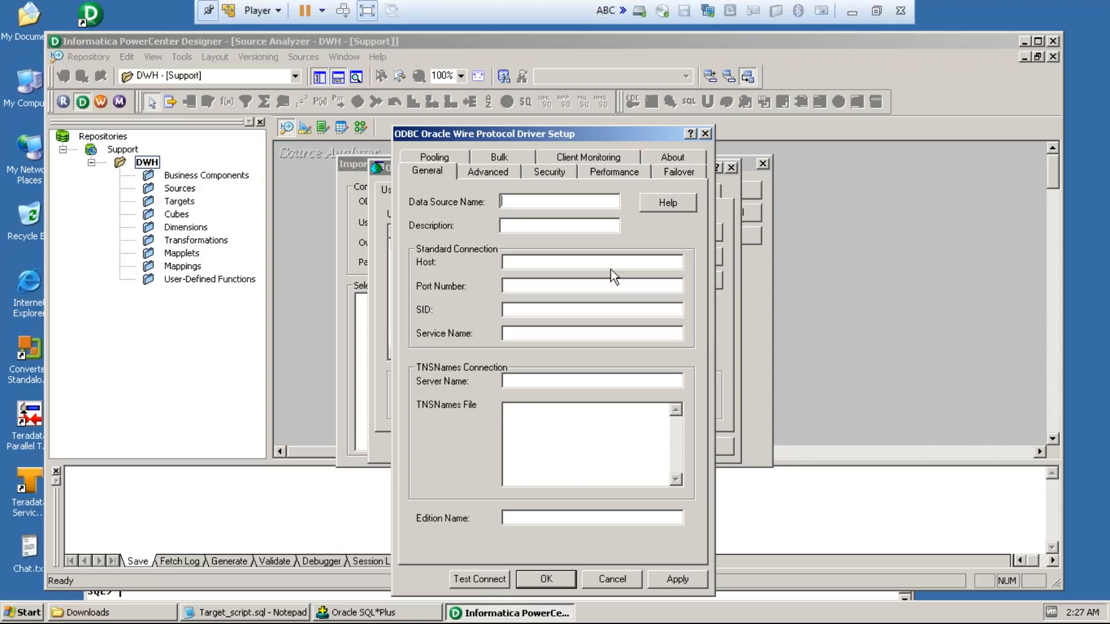
Step: Name the new Oracle Wire Protocol data source oracle_src
type("o")
type("racle")
type("_sou")
type("r")
key("BackSpace")
key("BackSpace")
key("BackSpace")
key("BackSpace")
key("BackSpace")
type("s")
key("BackSpace")
key("BackSpace")
type("_src")
Step: Open a Windows command prompt by running cmd
left_click(547, 261)
left_click(22, 614)
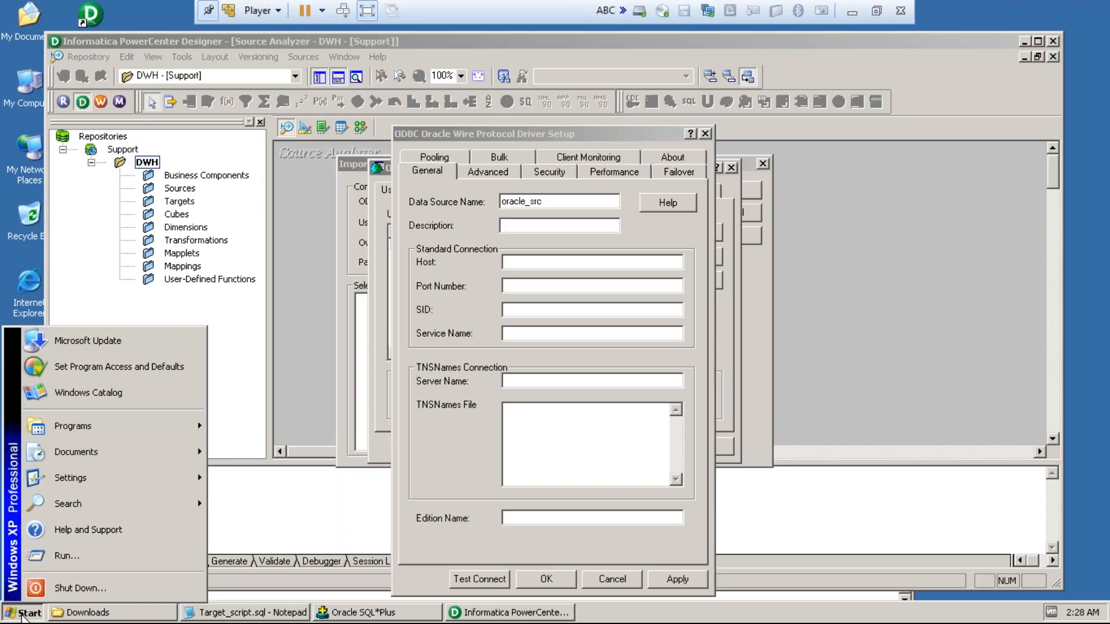
left_click(64, 553)
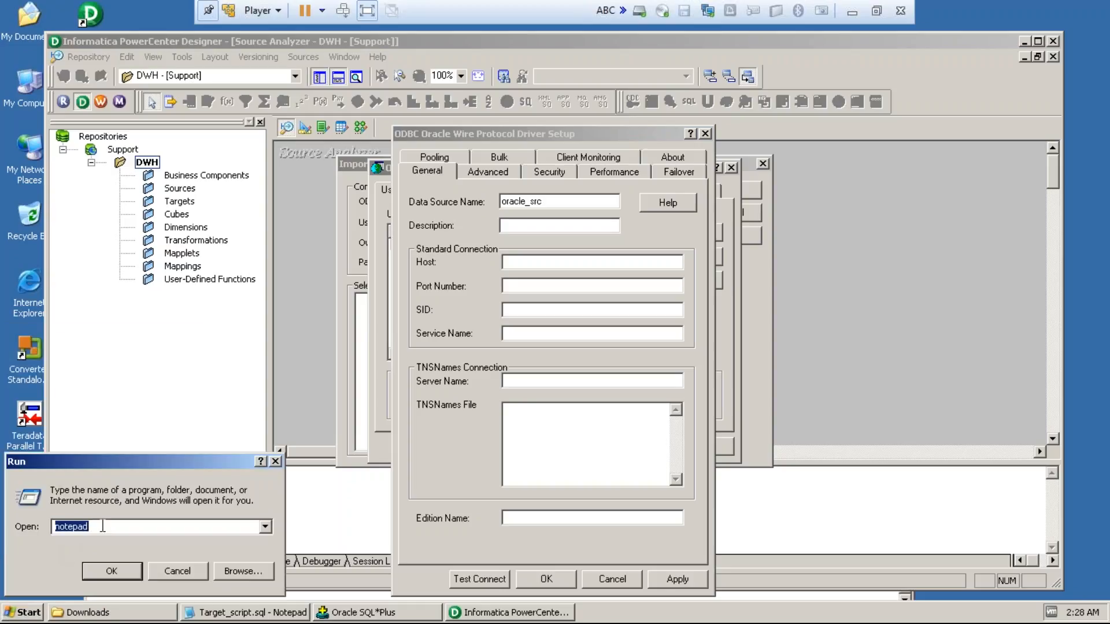
key("BackSpace")
type("cmd")
left_click(111, 567)
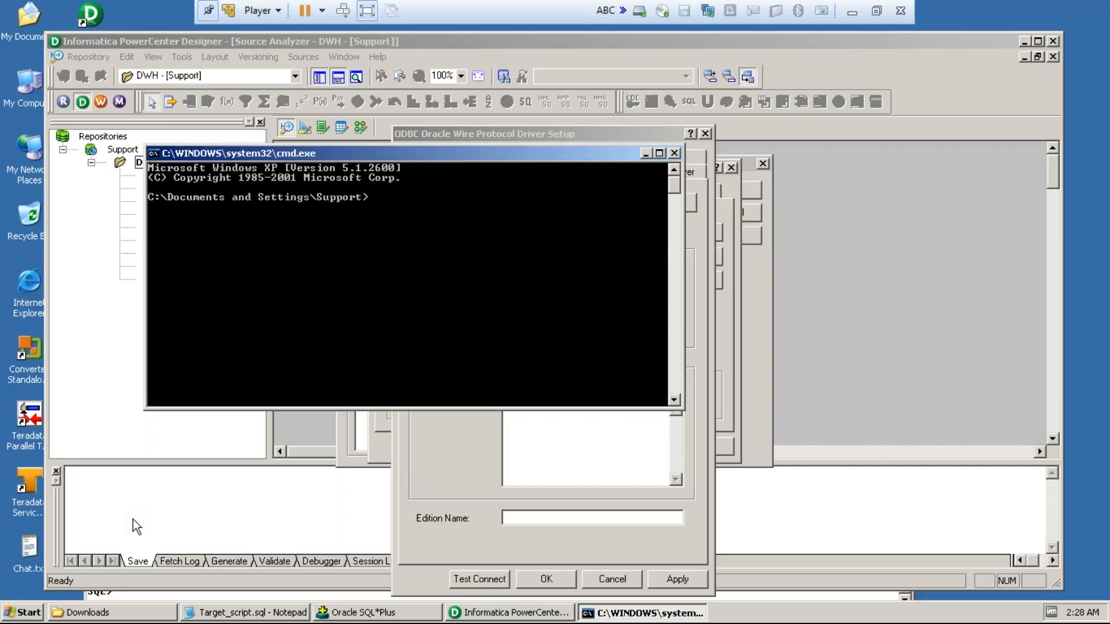
Step: Look up the machine's name with the hostname command and close the command prompt
type("host name")
key("BackSpace")
key("BackSpace")
key("BackSpace")
key("BackSpace")
key("BackSpace")
type("tname")
key("Return")
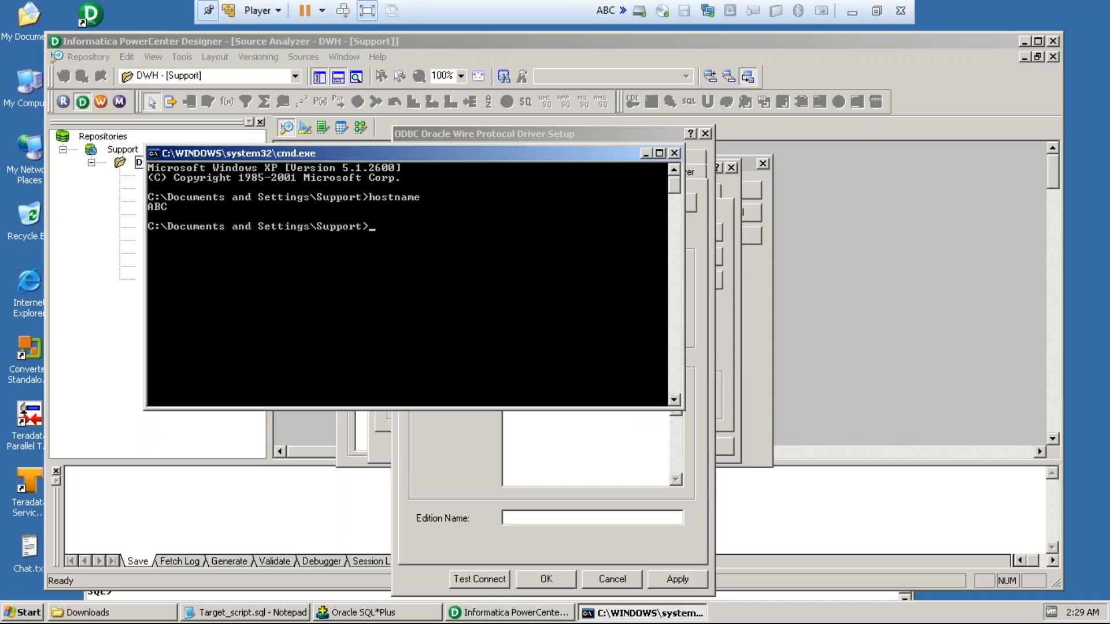
left_click(675, 154)
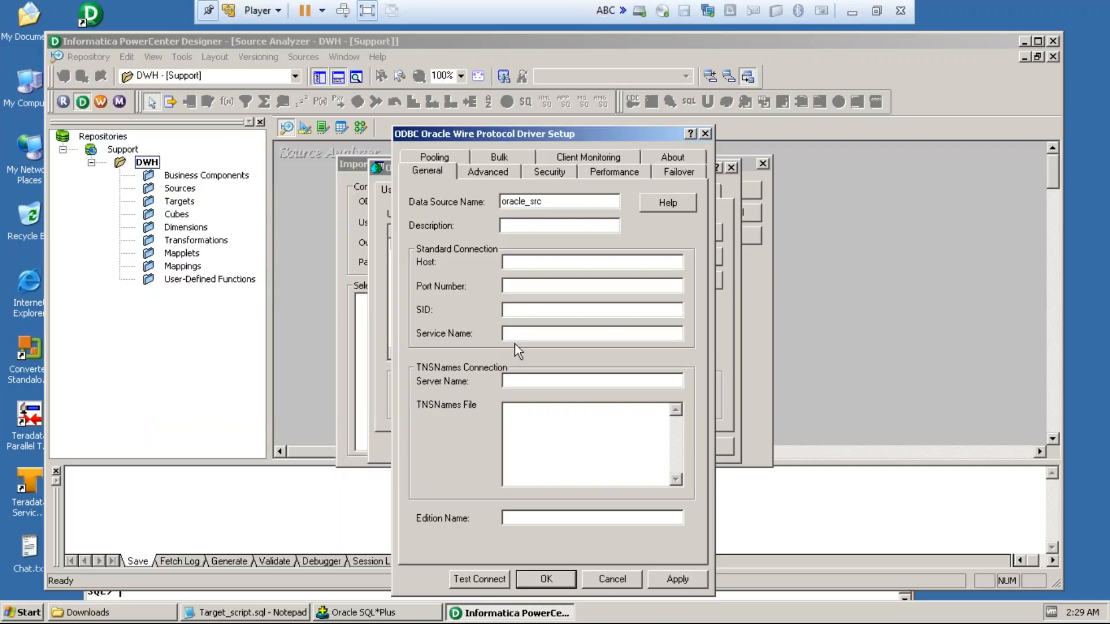
Step: Set the oracle_src data source's host to abc, port number to 1521 and SID to system
left_click(530, 262)
type("ab")
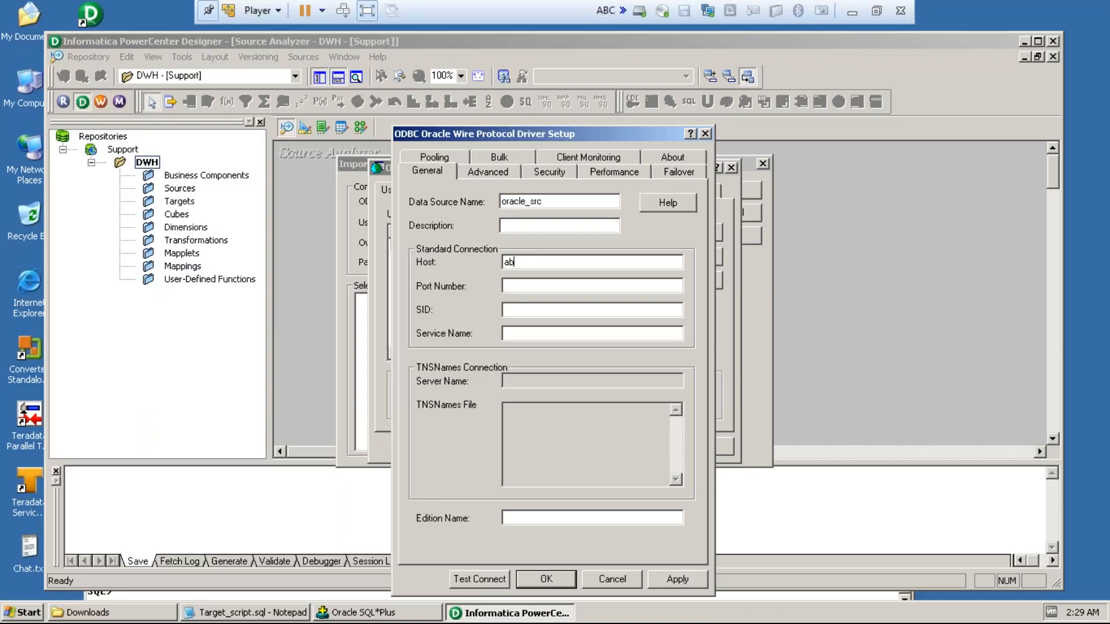
type("c")
left_click(520, 287)
type("1521")
key("Tab")
type("system")
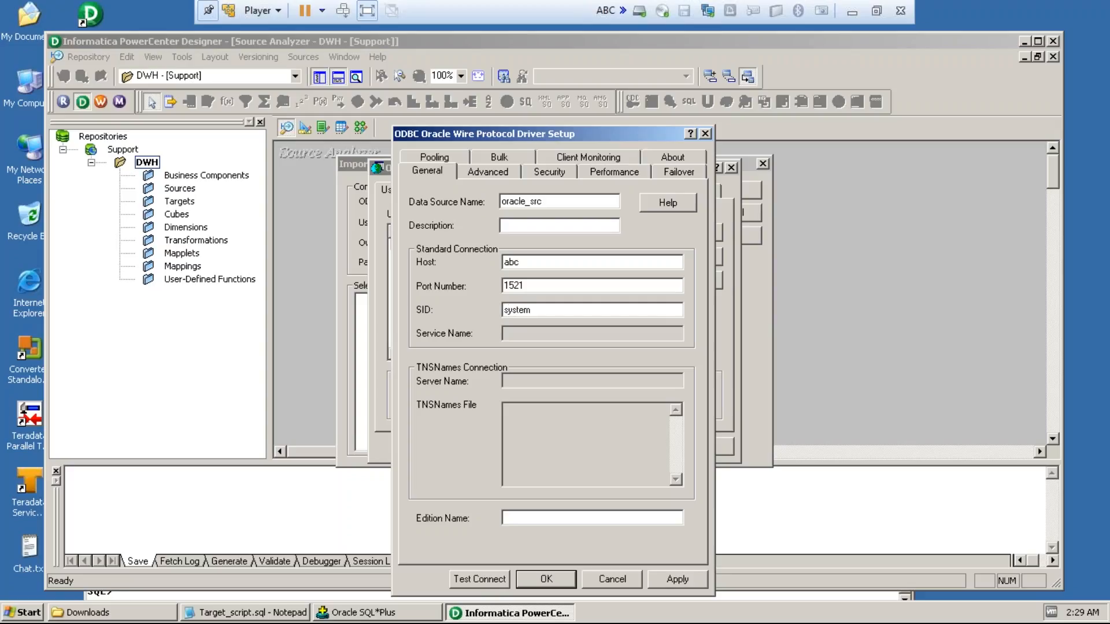
Step: Try a test connection for oracle_src with the user name oracle_source and the account password
left_click(479, 579)
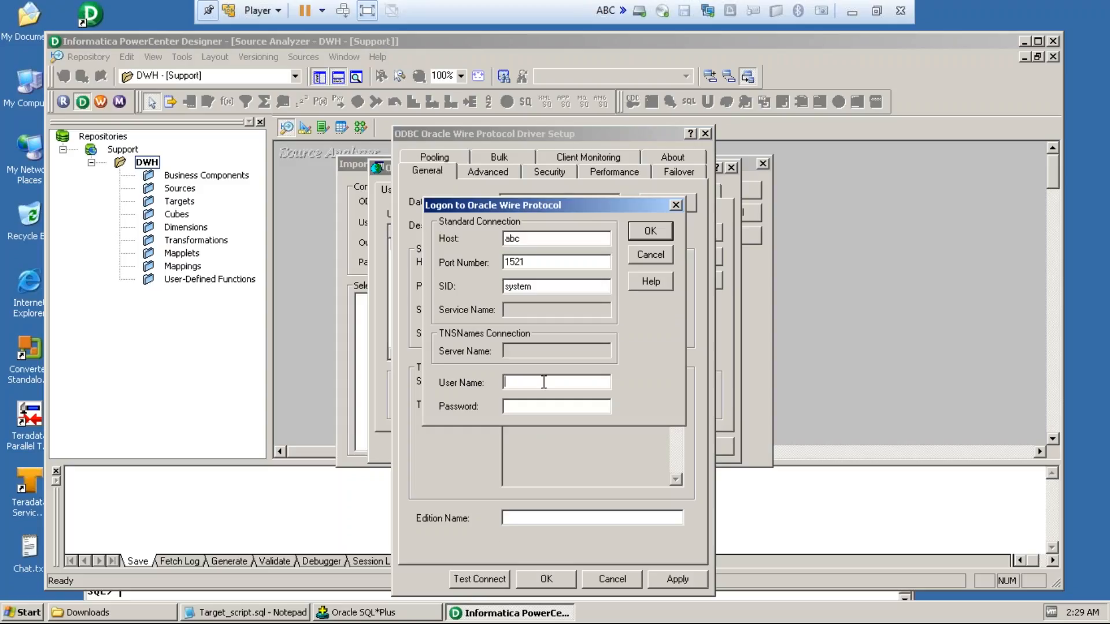
type("oracle_source")
type("******")
type("*******")
type("oracle_source")
left_click(555, 403)
type("*************")
left_click(650, 231)
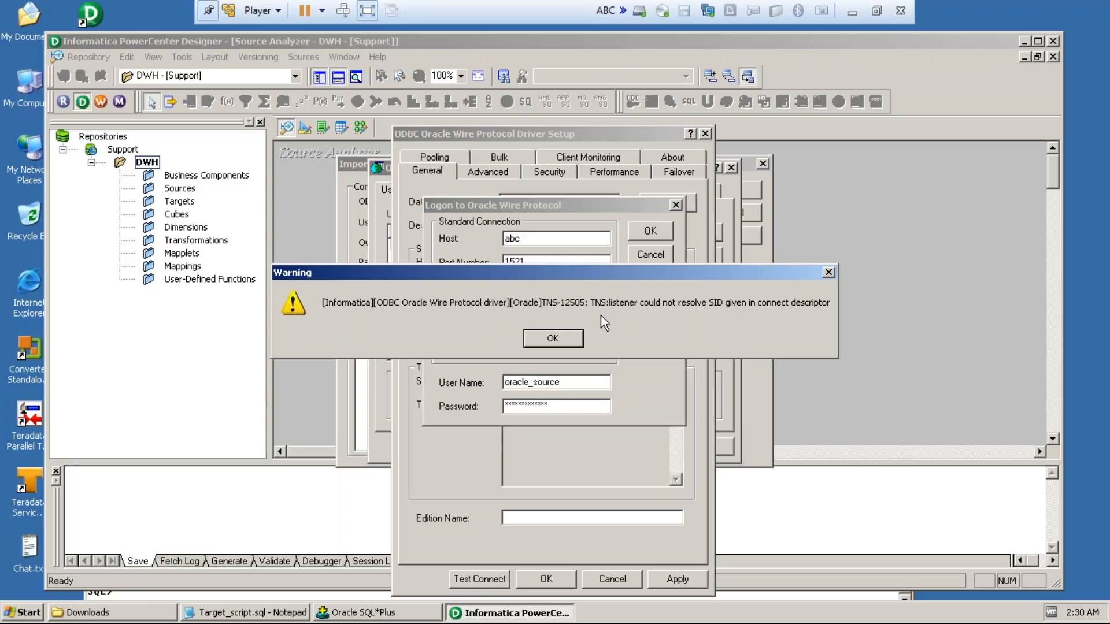
left_click(569, 338)
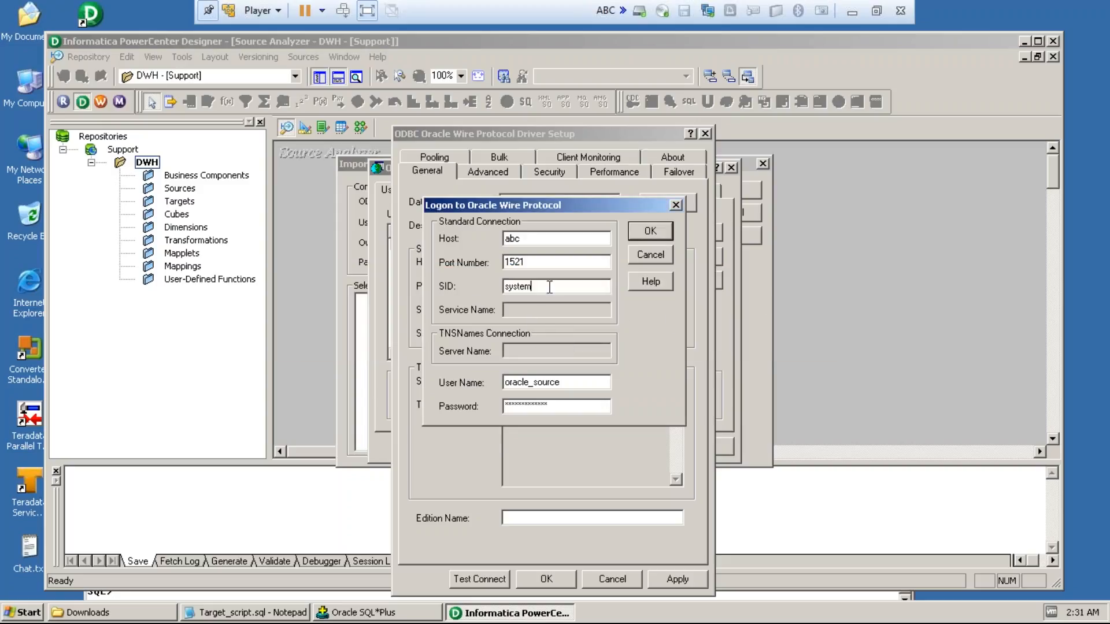
Step: Try the oracle_src test connection again with the logon SID set to orcl
key("BackSpace")
key("BackSpace")
key("BackSpace")
key("BackSpace")
key("BackSpace")
key("BackSpace")
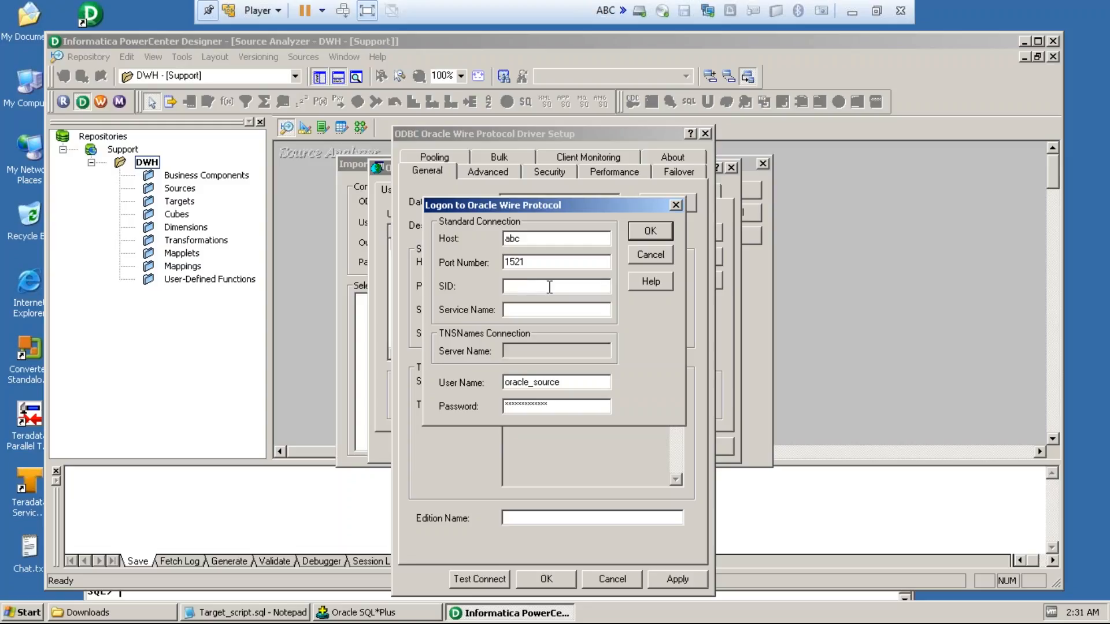
type("orcl")
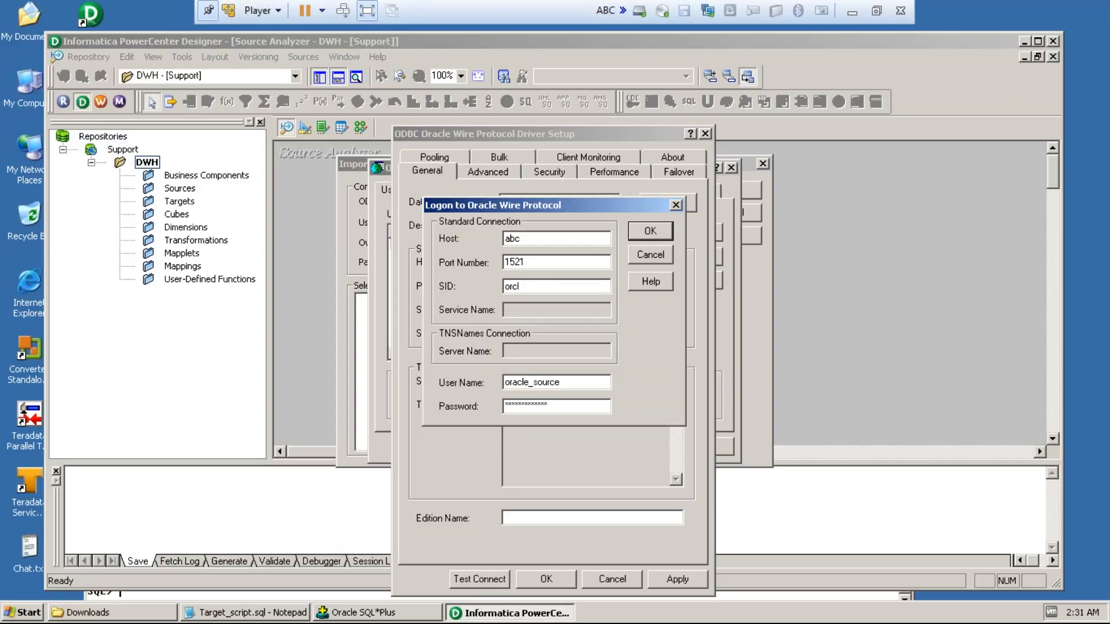
left_click(643, 233)
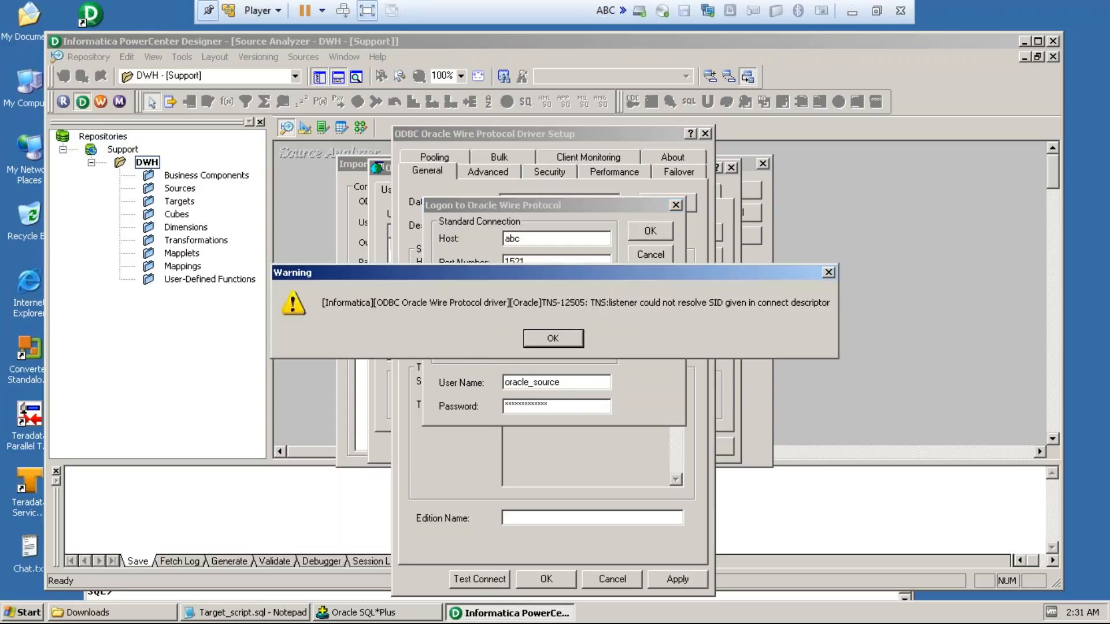
left_click(554, 339)
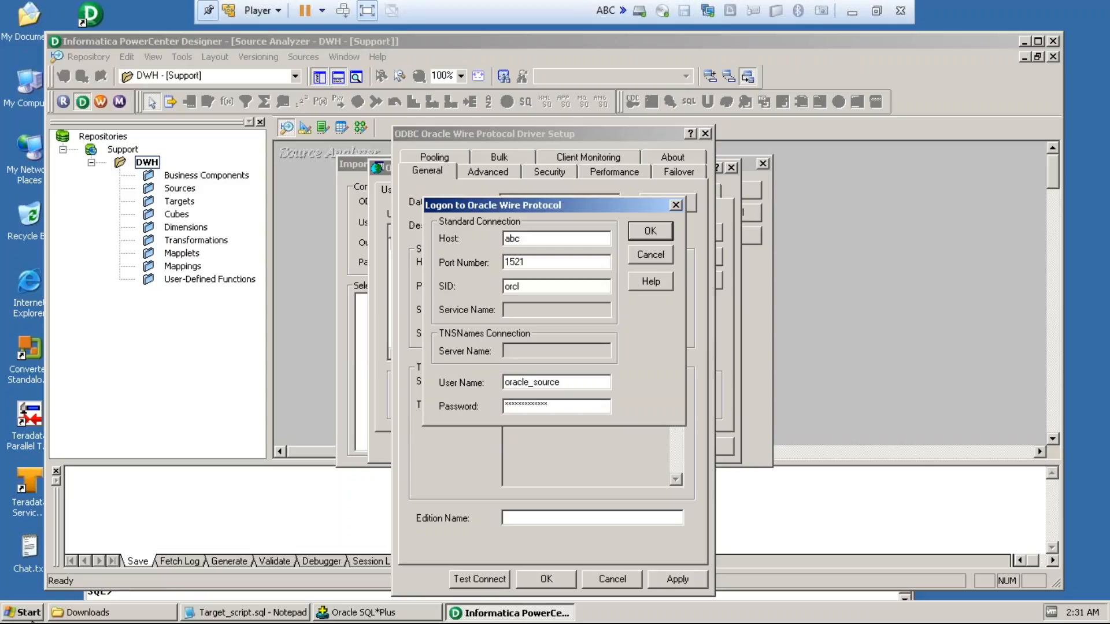
Step: Set the logon SID to oracle and test the oracle_src connection again
left_click(554, 287)
key("BackSpace")
key("BackSpace")
type("acle")
left_click(648, 233)
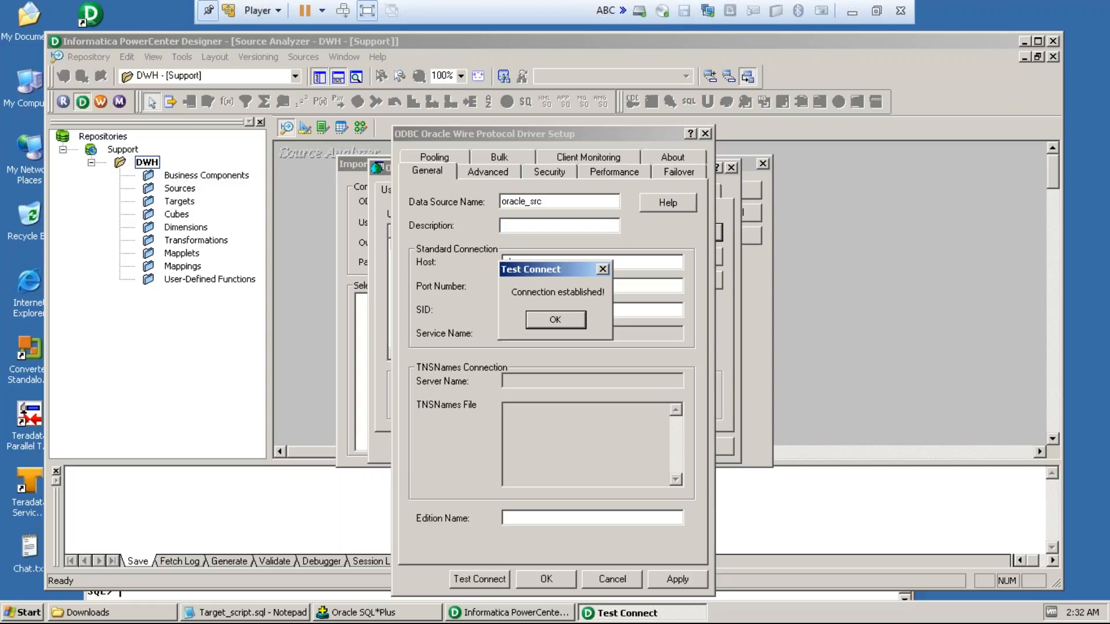
key("Return")
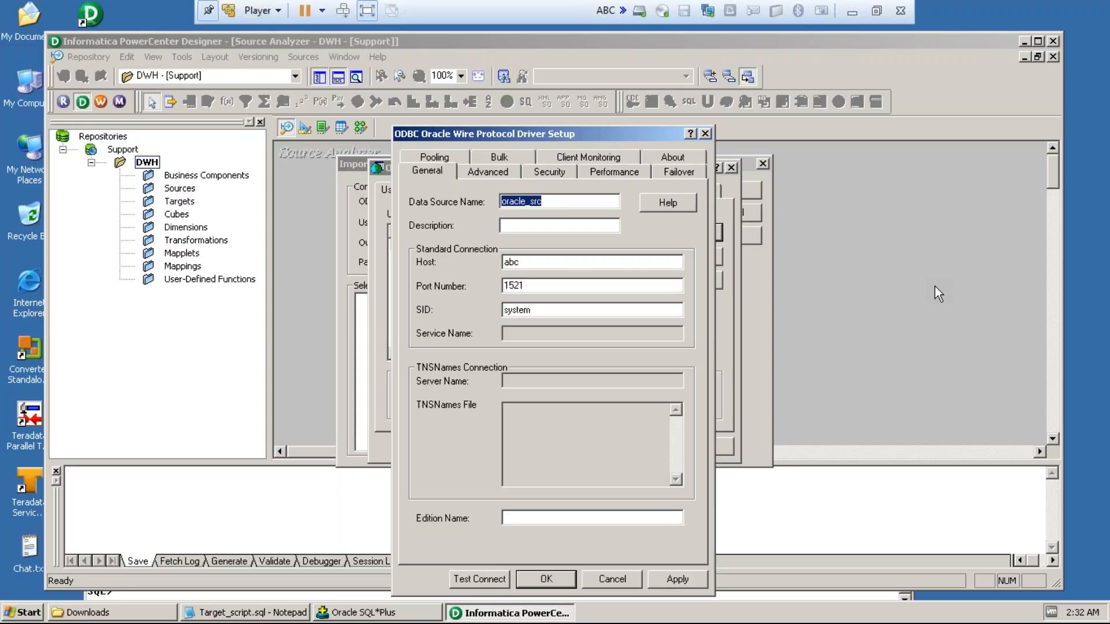
Step: Apply and save the oracle_src data source, moving the setup dialog aside to close the remaining logon dialog
left_click(689, 582)
left_click(551, 578)
left_click_drag(643, 130, 345, 168)
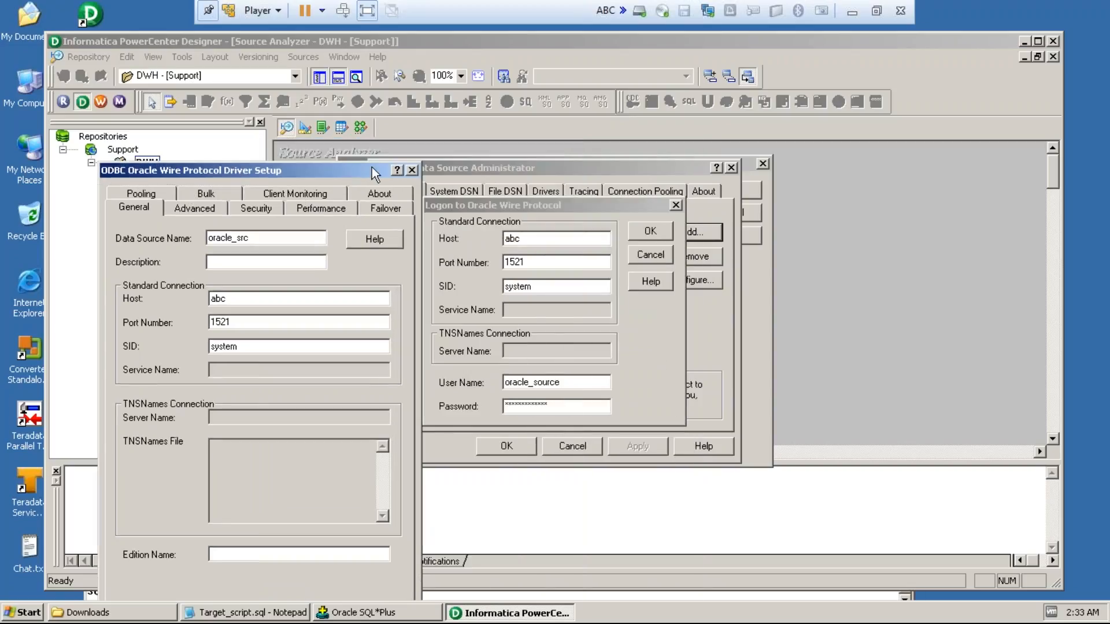
left_click(676, 206)
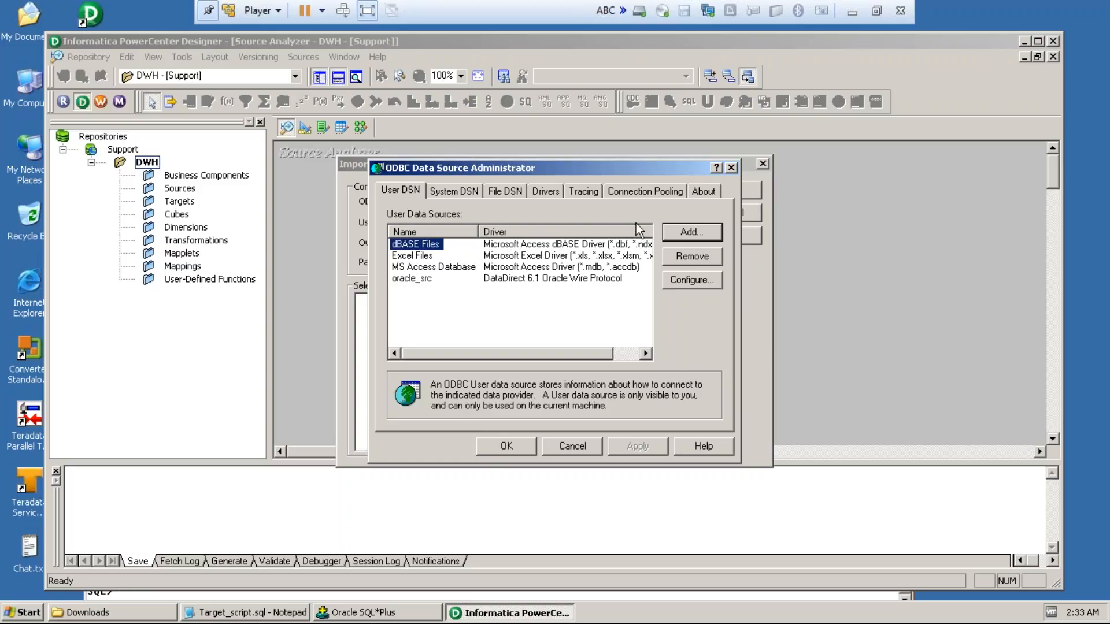
Step: Add another user data source with the DataDirect 6.1 Oracle Wire Protocol driver and name it oracle_tgt
left_click(698, 232)
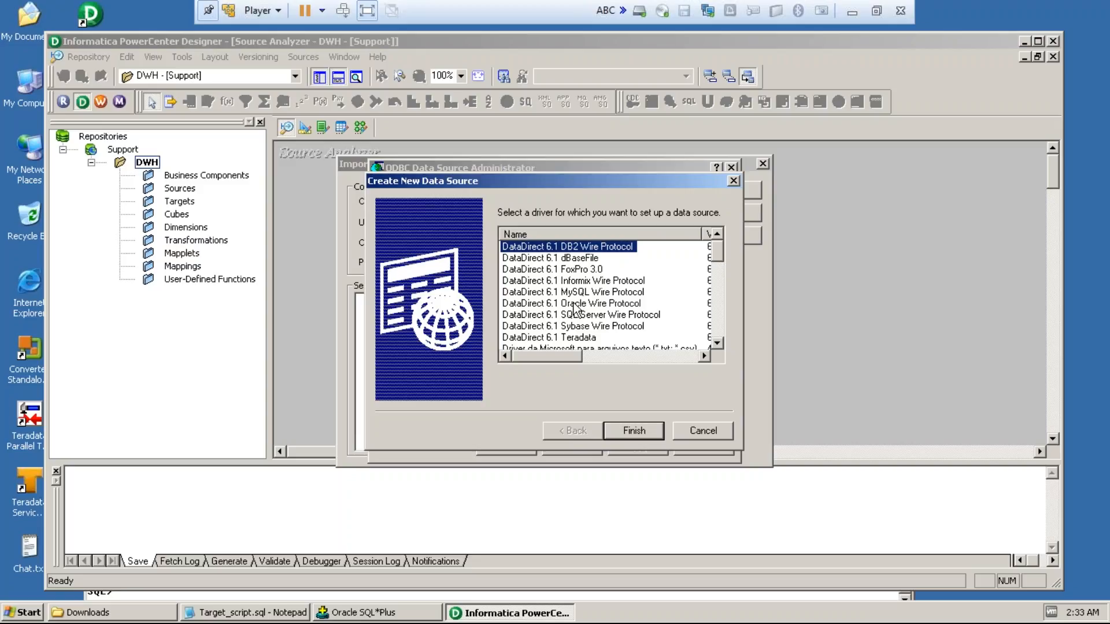
left_click(573, 304)
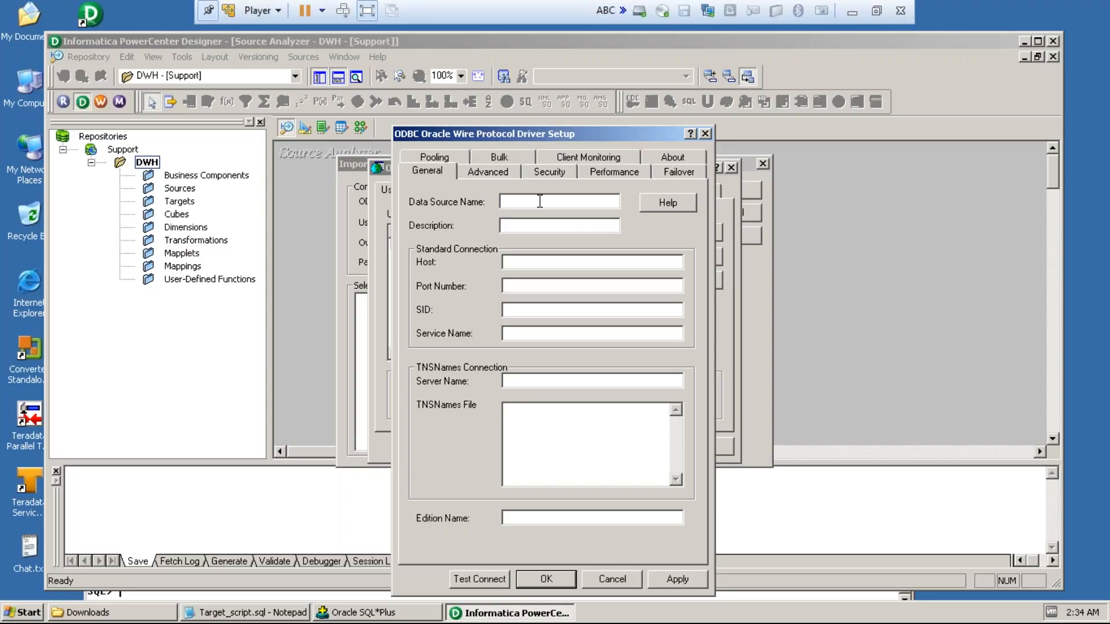
type("oracle_tgt")
Step: Set the oracle_tgt data source's host to abc, port number to 1521 and SID to oracle
left_click(557, 266)
type("abc")
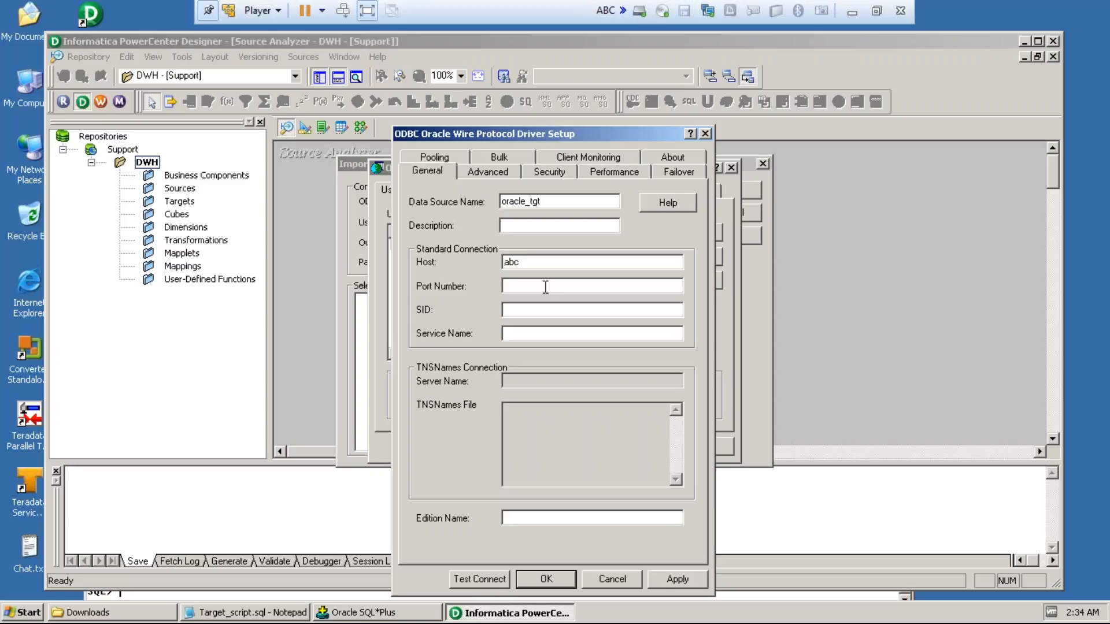
left_click(544, 287)
type("1521")
left_click(517, 310)
type("oracle")
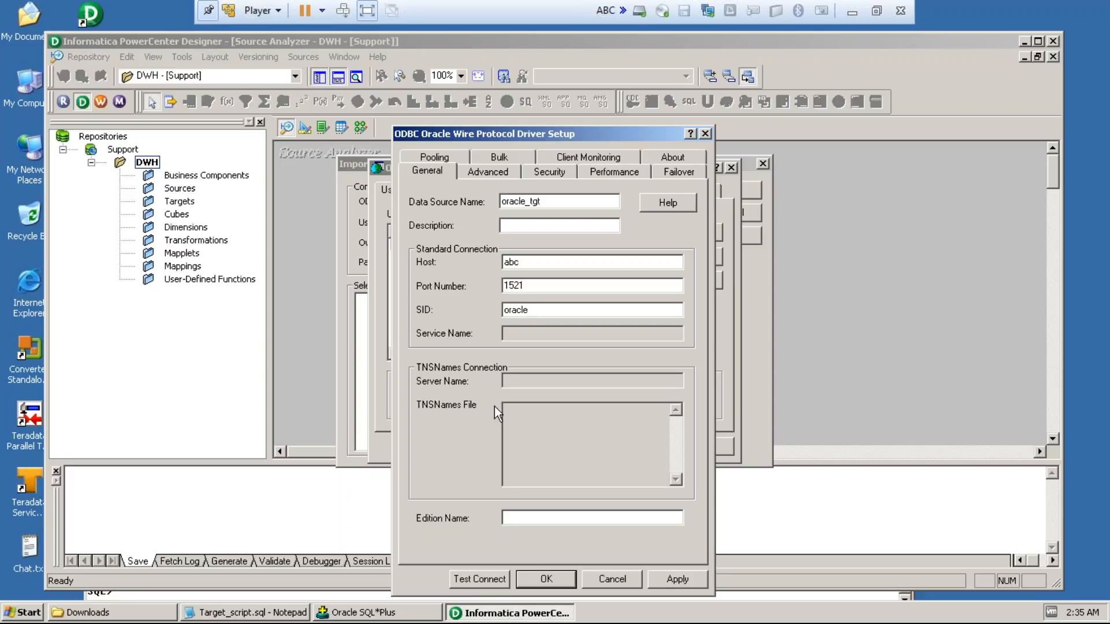
Step: Test the oracle_tgt connection with the user name oracle_target and the account password
left_click(469, 580)
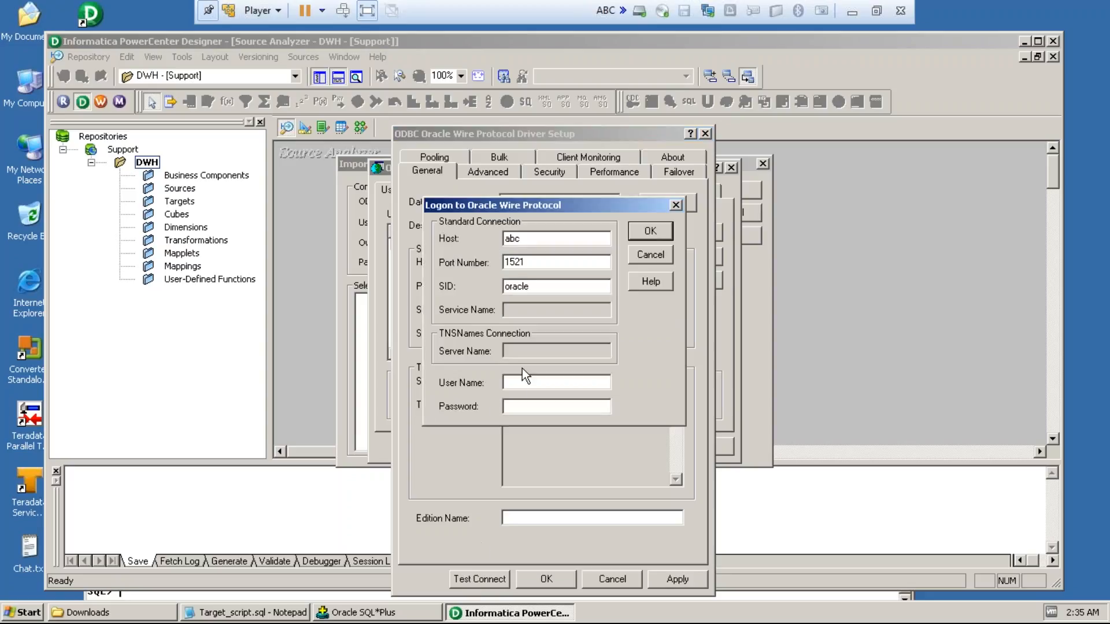
type("oracle_target")
left_click(544, 407)
type("************")
left_click(651, 231)
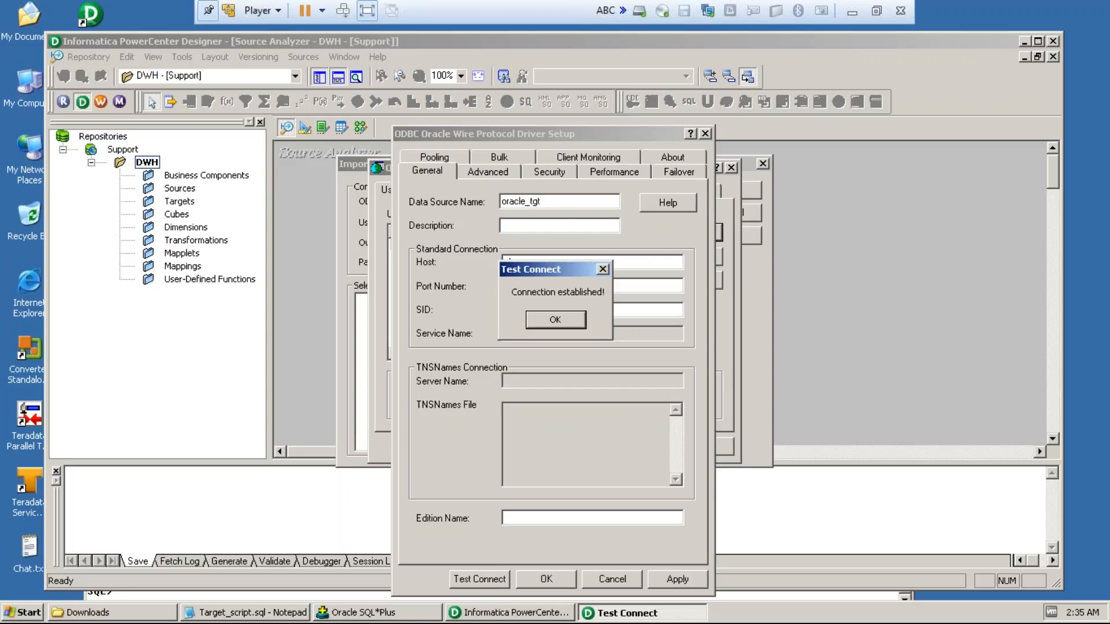
left_click(555, 319)
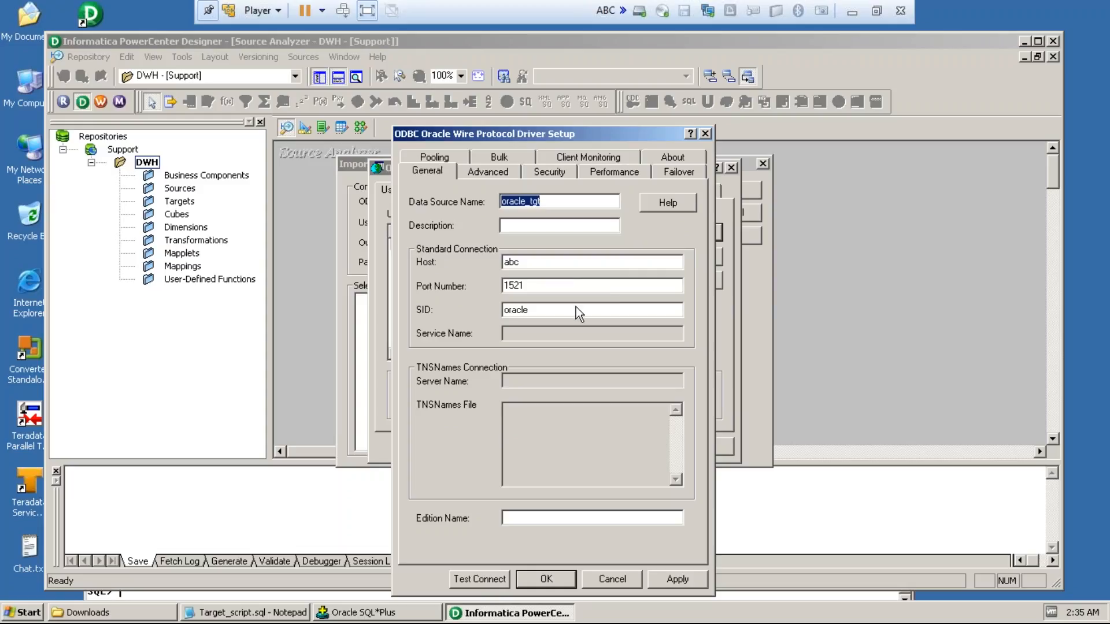
Step: Apply and save the oracle_tgt data source, and close the ODBC Data Source Administrator to return to importing tables
left_click(670, 582)
left_click(566, 579)
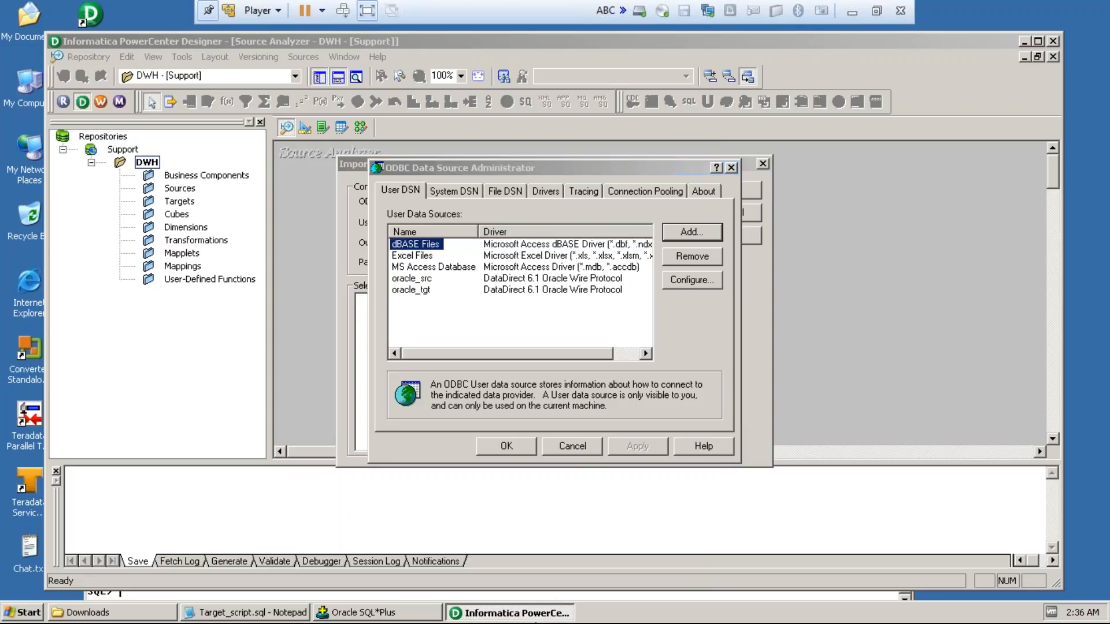
left_click(506, 446)
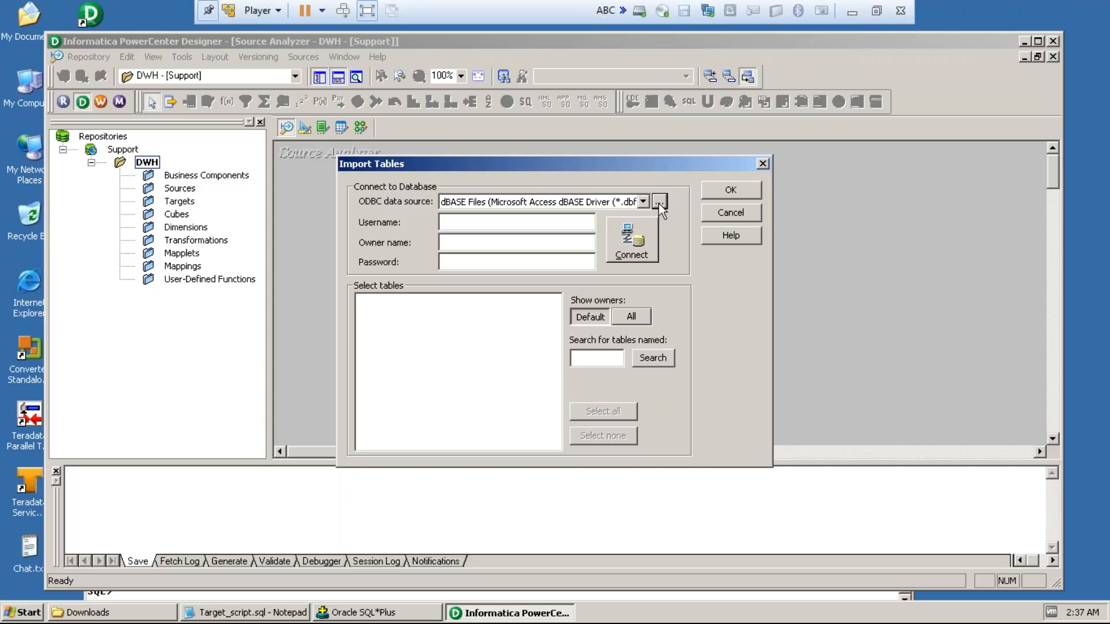
Step: Choose the oracle_src ODBC data source for the table import and enter the user name oracle_source
left_click(658, 202)
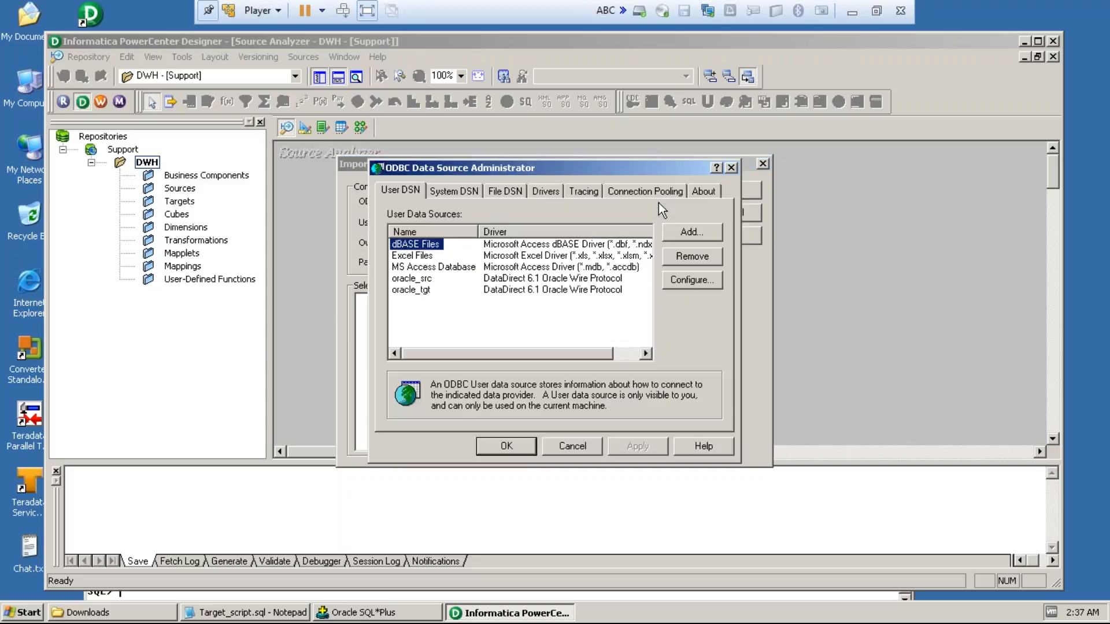
left_click(730, 167)
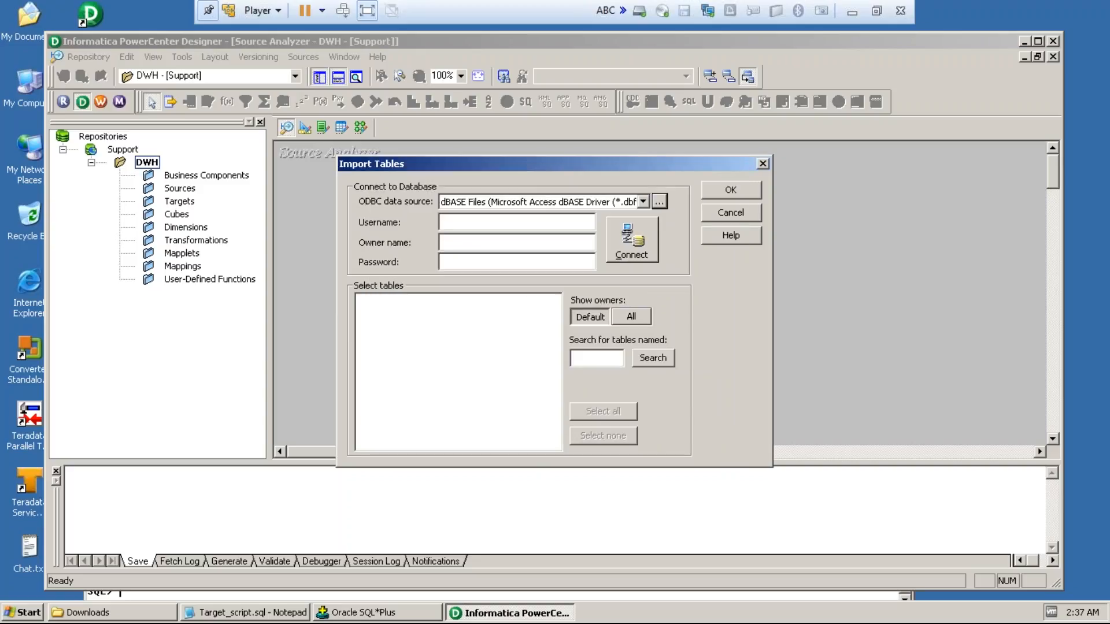
left_click(643, 201)
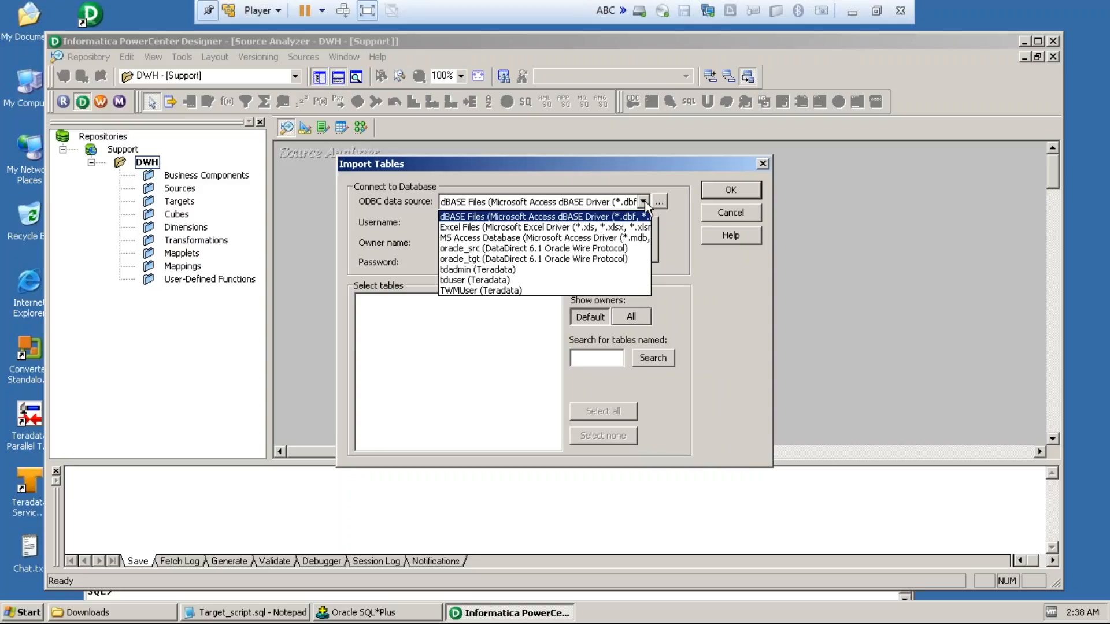
left_click(600, 249)
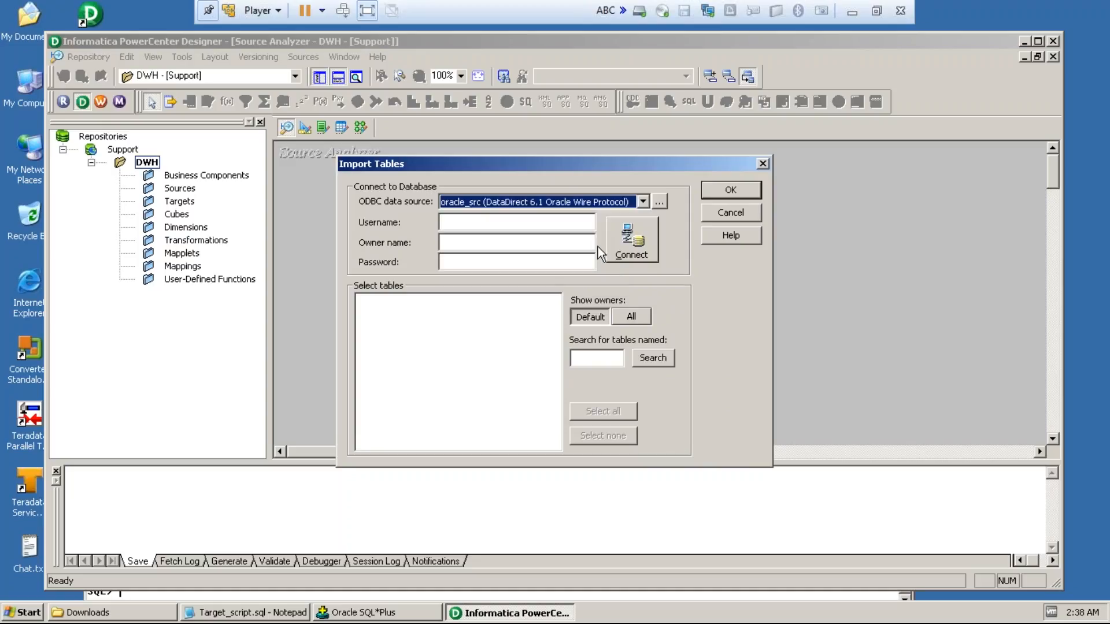
left_click(571, 220)
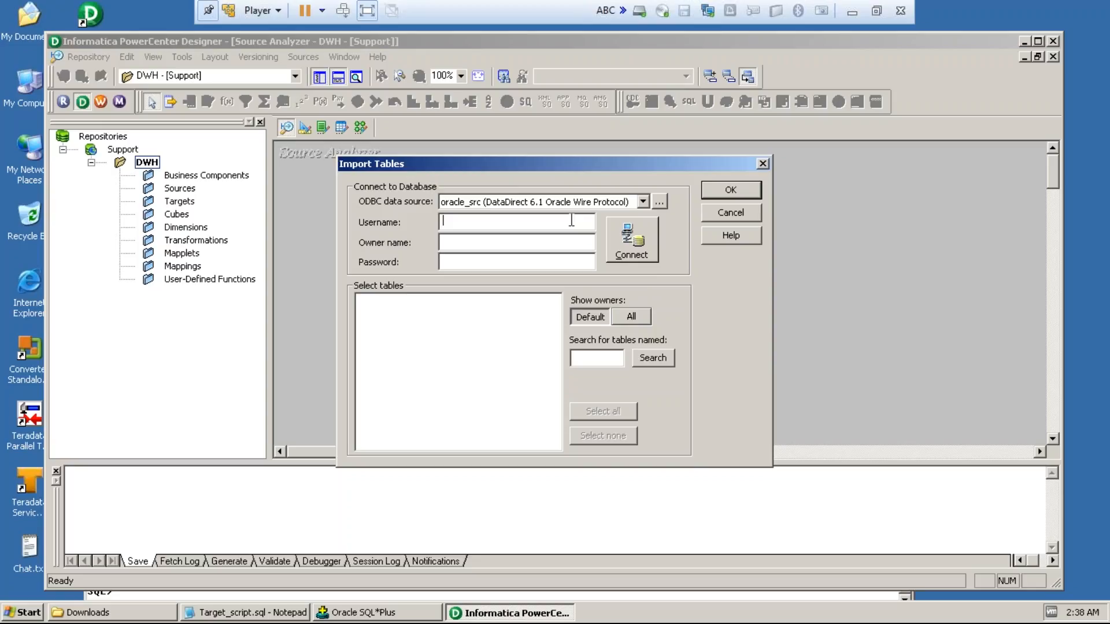
type("oracle_source")
Step: Enter the account password and try to connect to the oracle_src data source
left_click(535, 261)
type("*****")
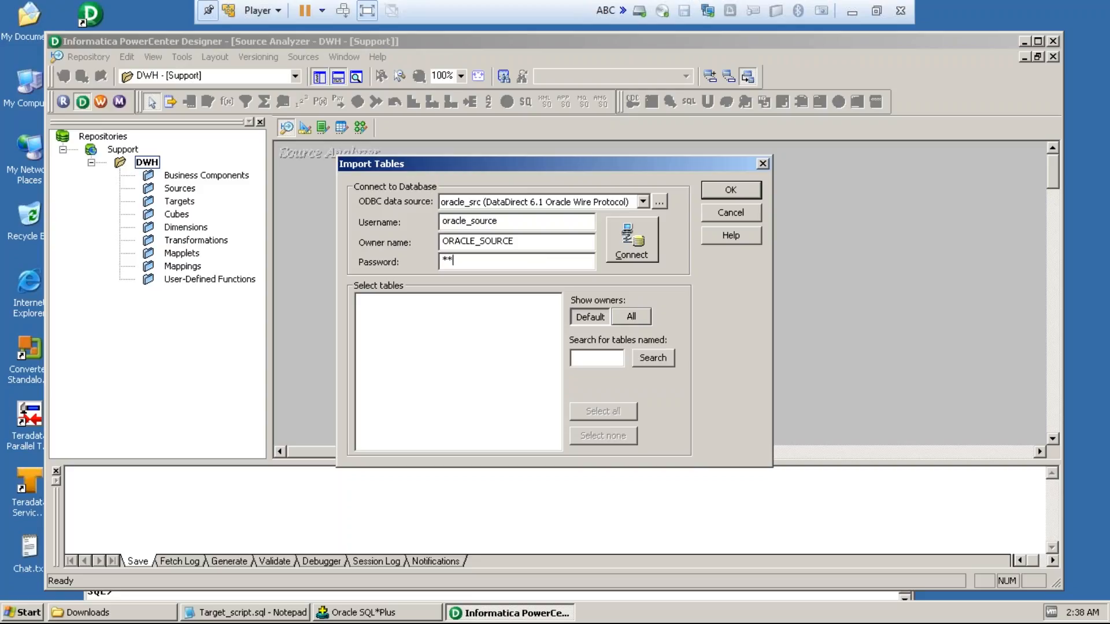
type("********")
left_click(613, 249)
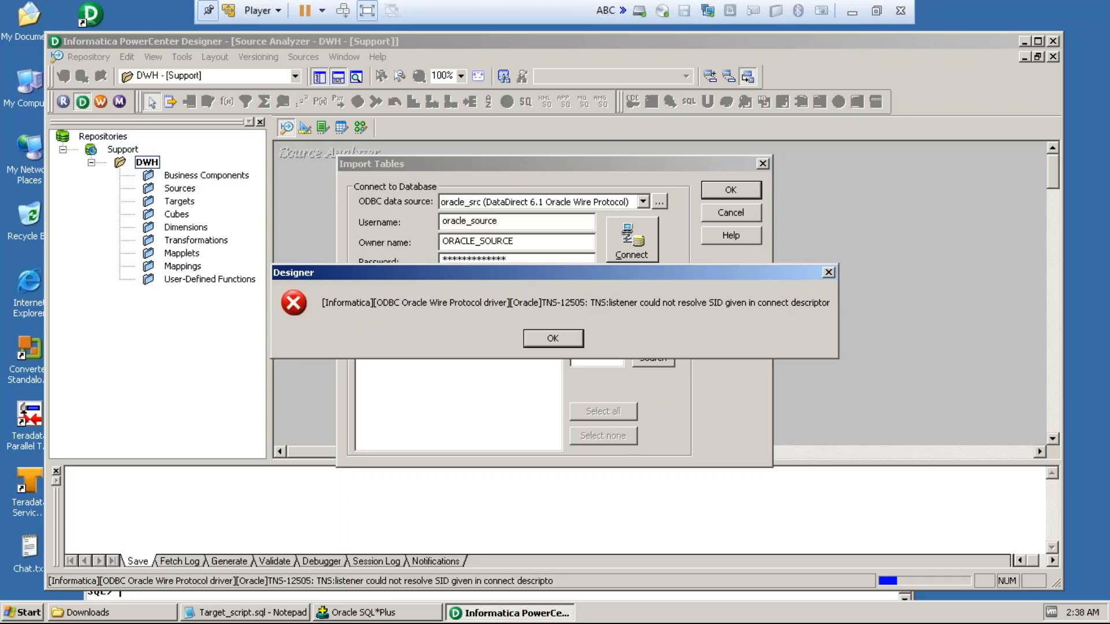
left_click(547, 336)
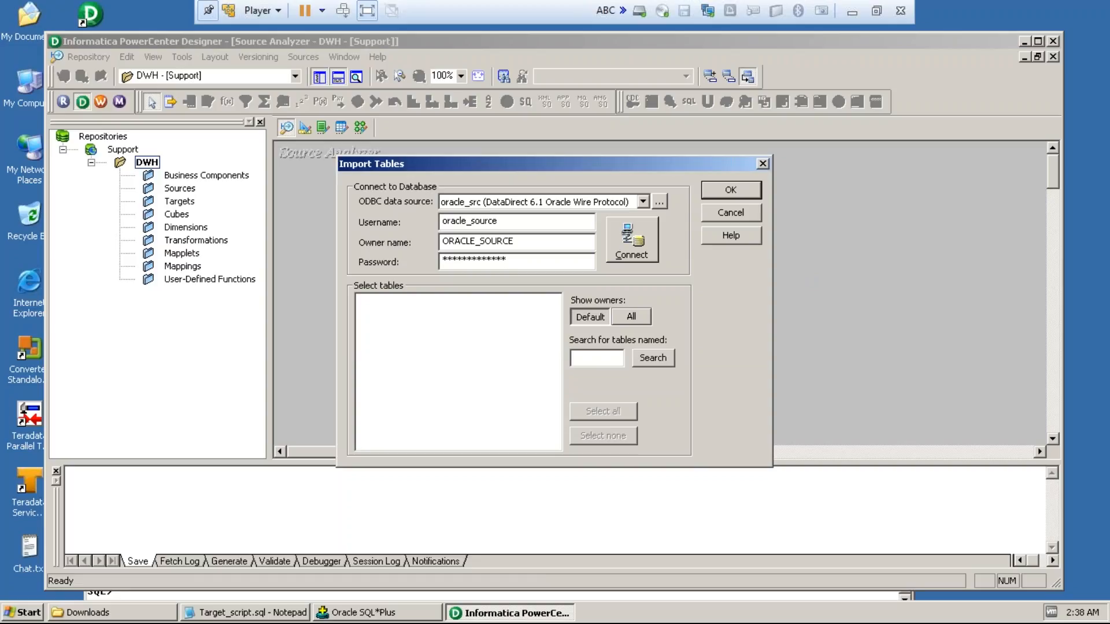
Step: Set the SID of the oracle_src user data source to oracle and save it, returning to the table import
left_click(659, 202)
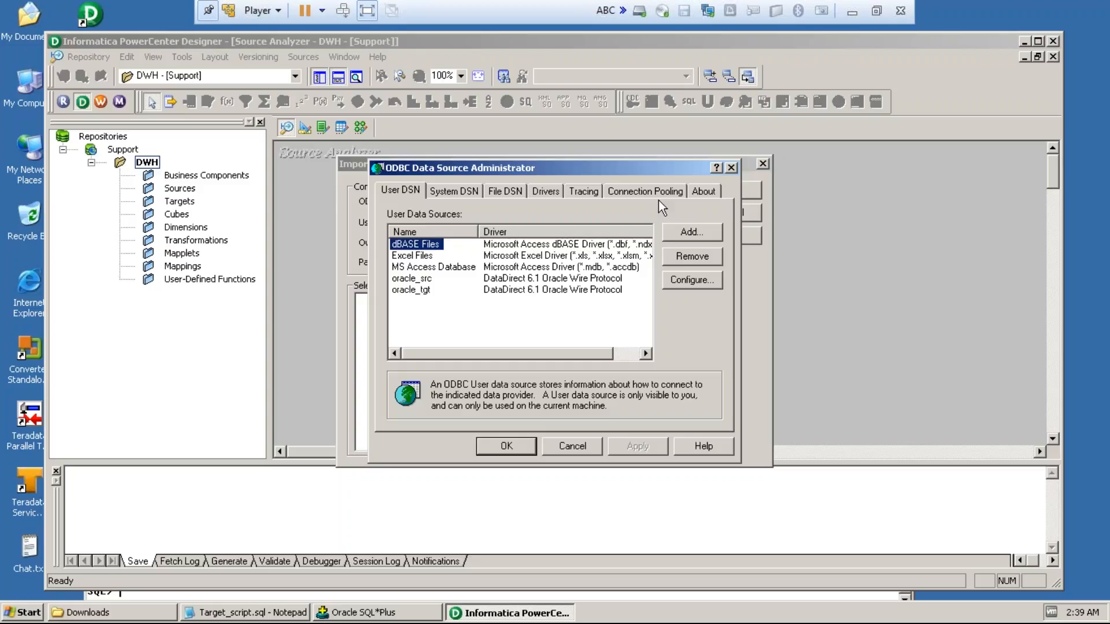
left_click(419, 279)
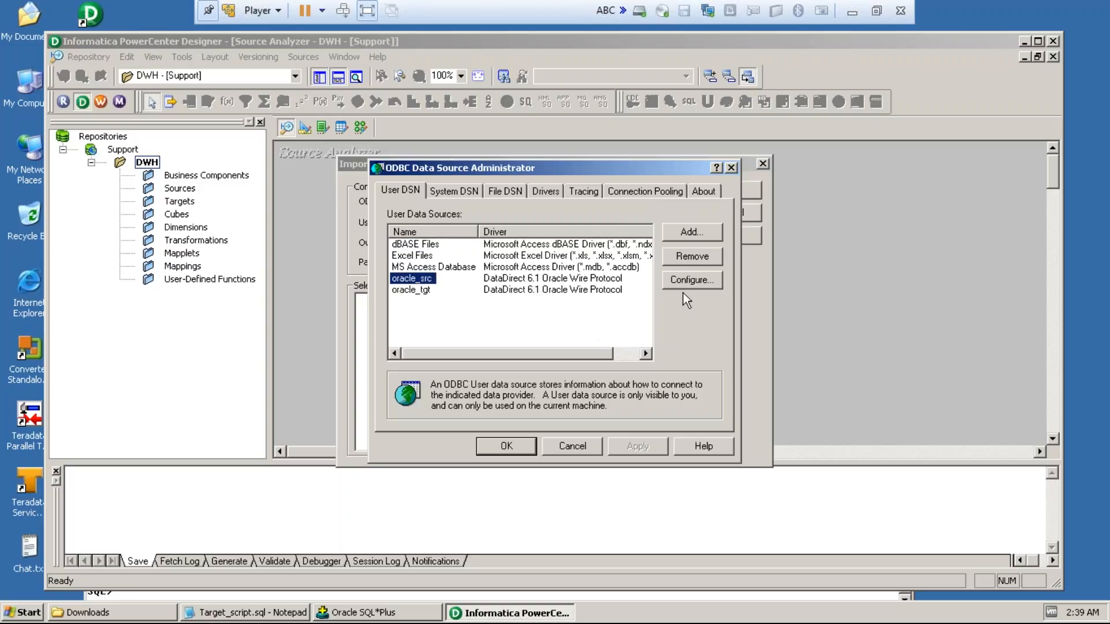
left_click(693, 282)
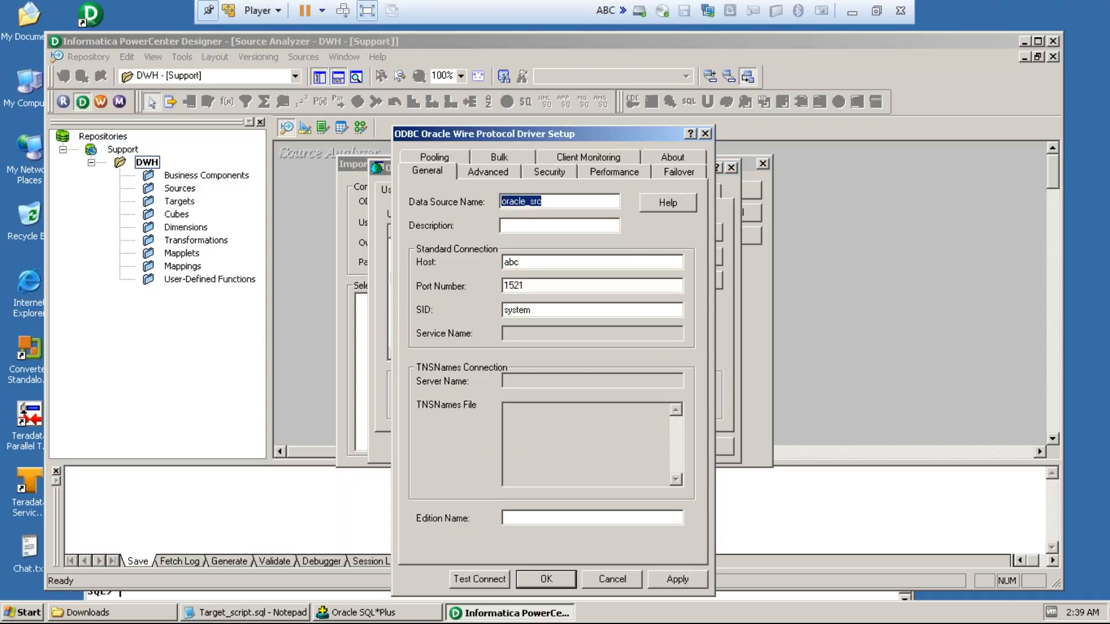
left_click(559, 313)
key("BackSpace")
key("BackSpace")
key("BackSpace")
key("BackSpace")
key("BackSpace")
key("BackSpace")
type("oracle")
left_click(533, 579)
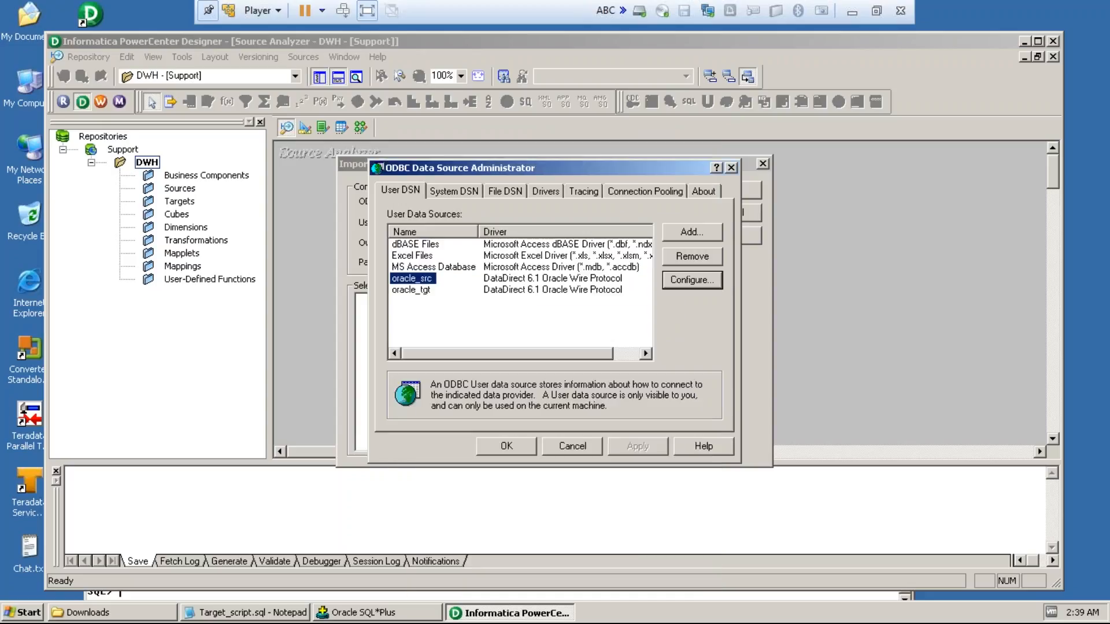
left_click(514, 448)
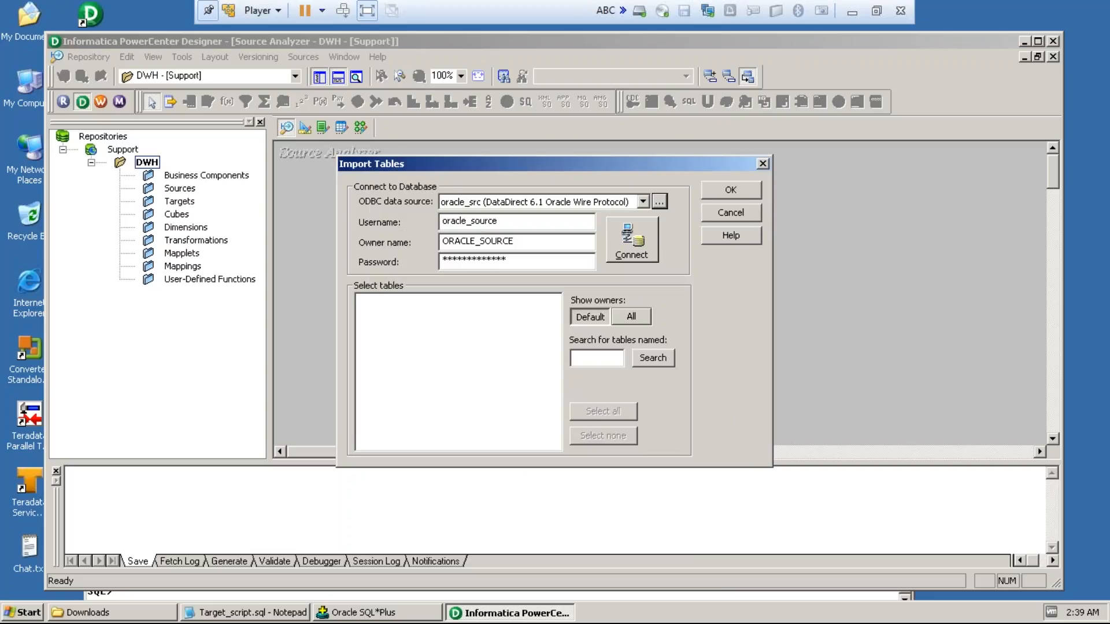
Step: Connect to oracle_src and import the DEALERSHIP table of the ORACLE_SOURCE owner as a source definition
left_click(636, 250)
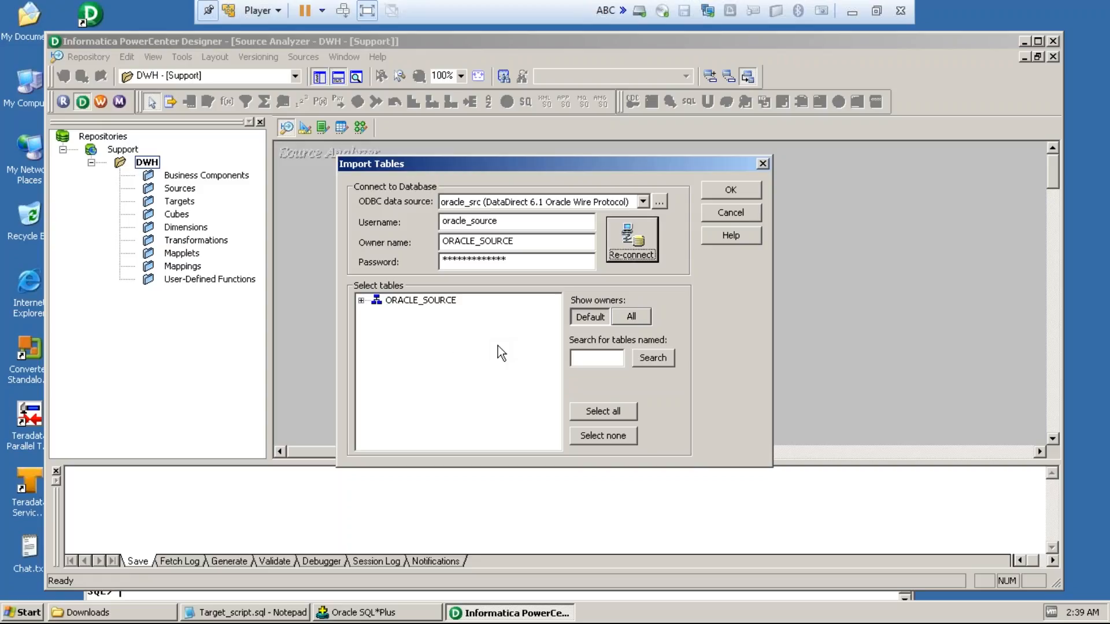
left_click(375, 300)
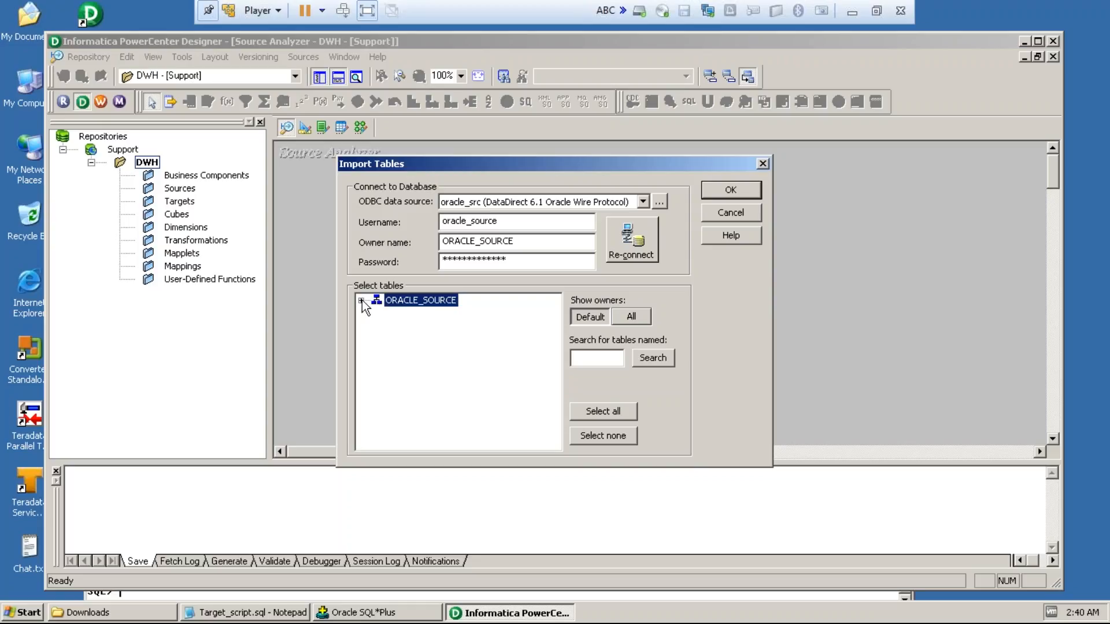
left_click(362, 300)
left_click(376, 313)
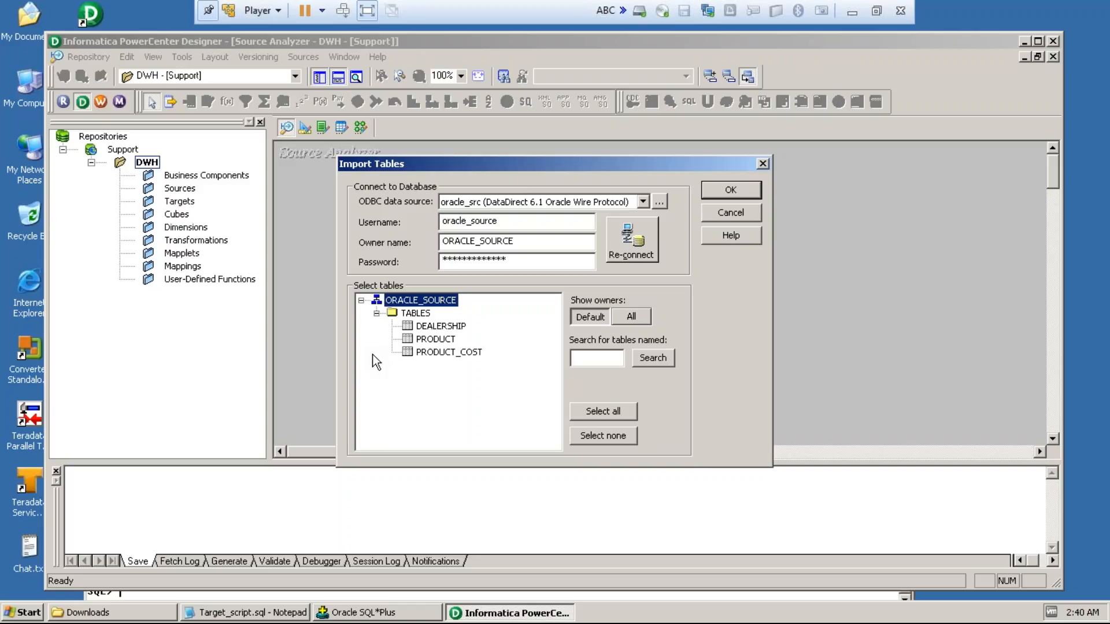
left_click(428, 326)
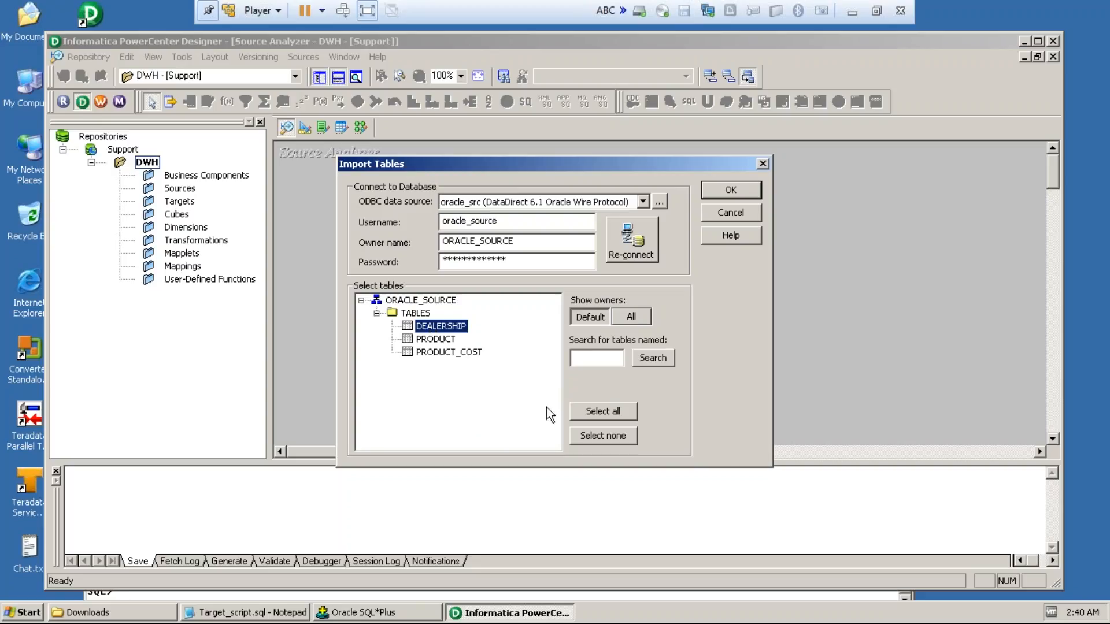
left_click(710, 193)
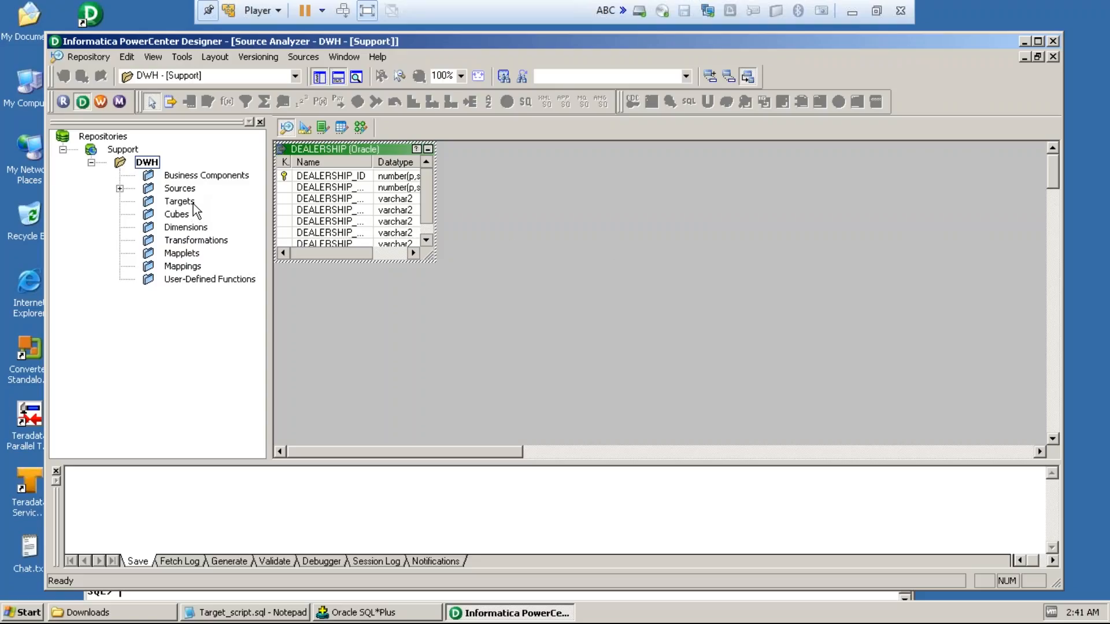
Step: In the Target Designer, start importing targets from a database and choose the oracle_tgt ODBC data source
left_click(303, 126)
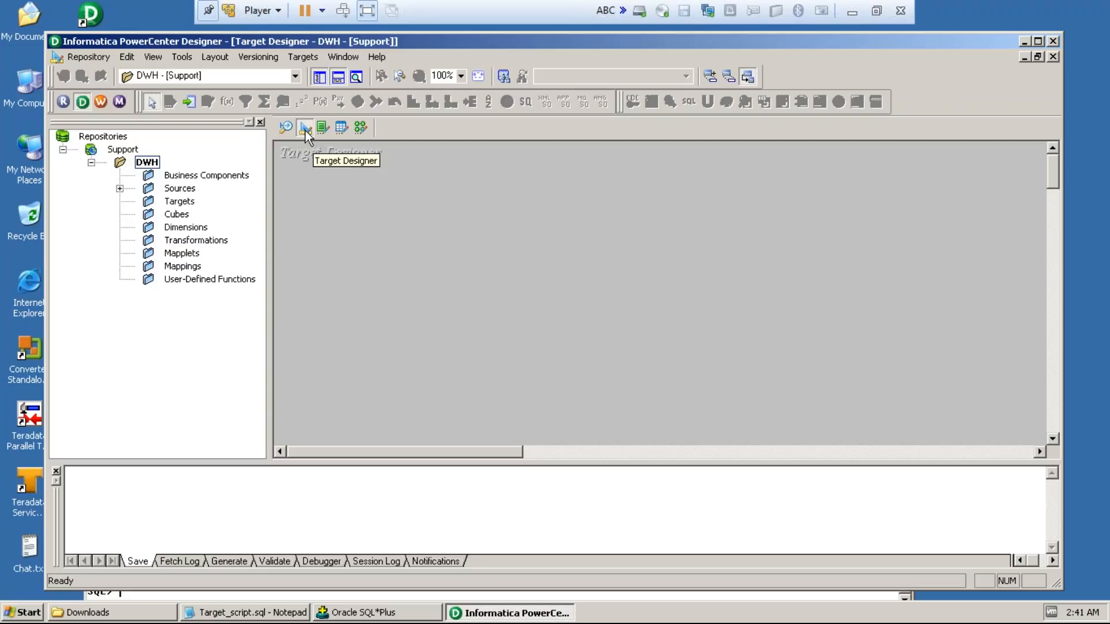
left_click(303, 57)
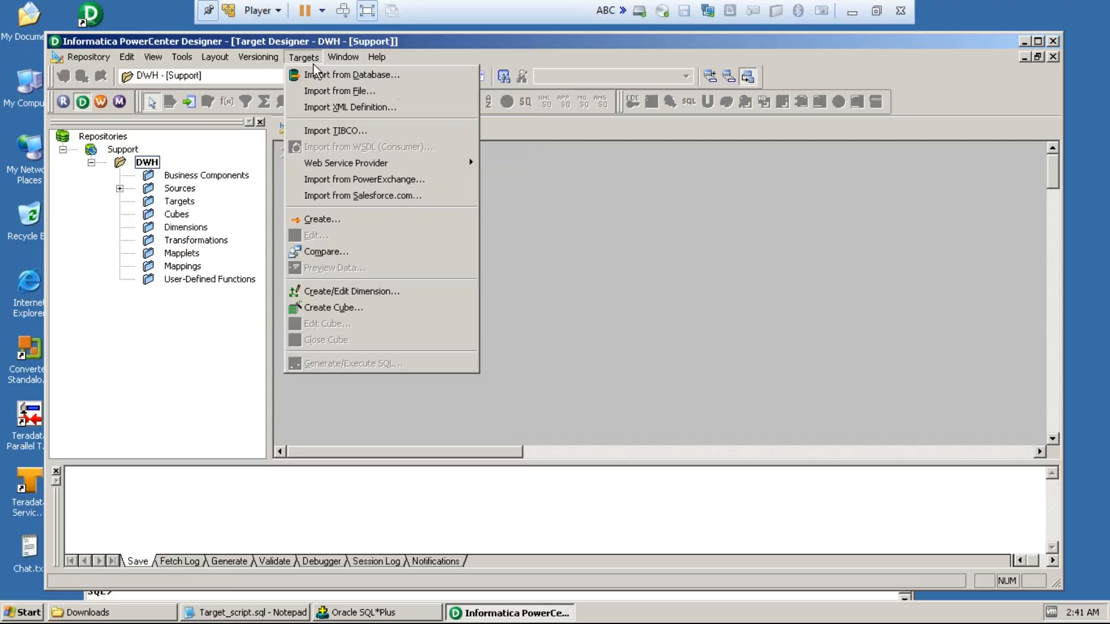
left_click(314, 71)
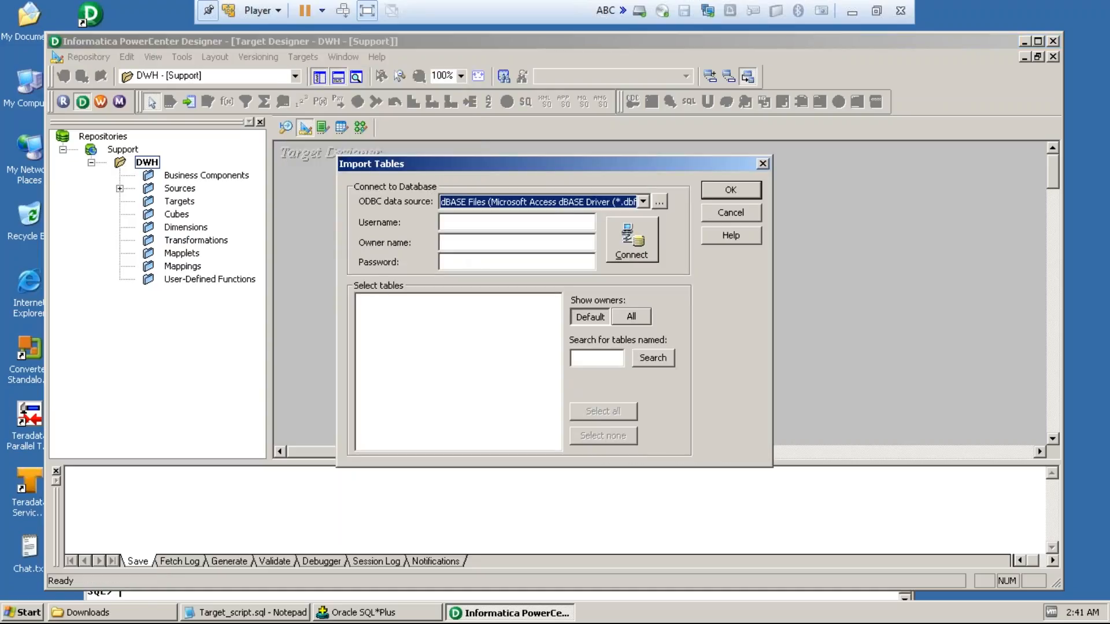
left_click(659, 203)
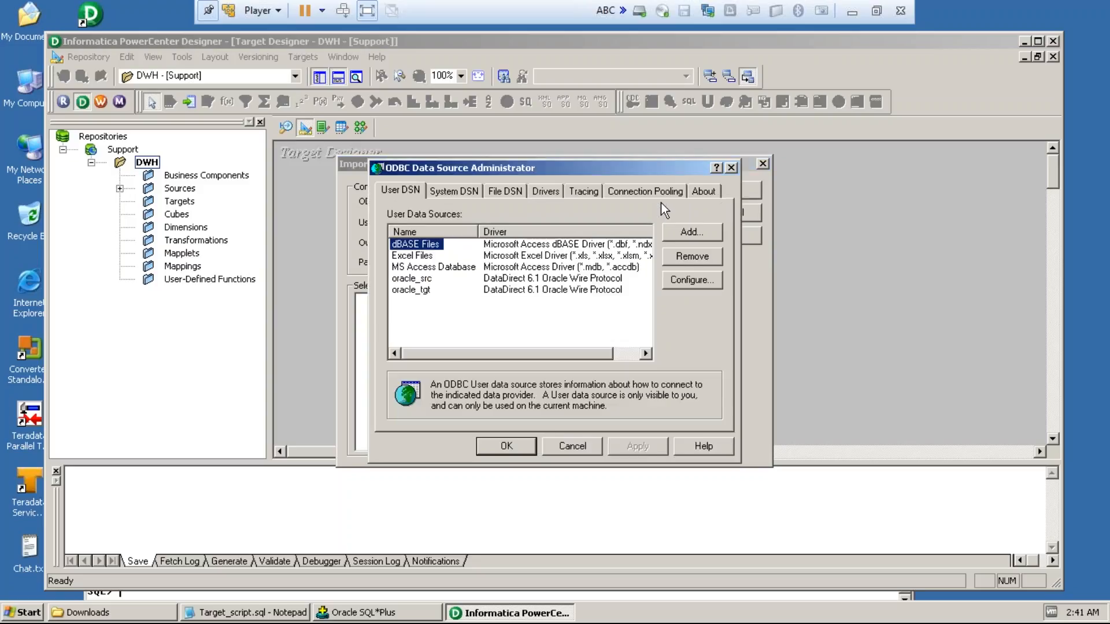
left_click(731, 169)
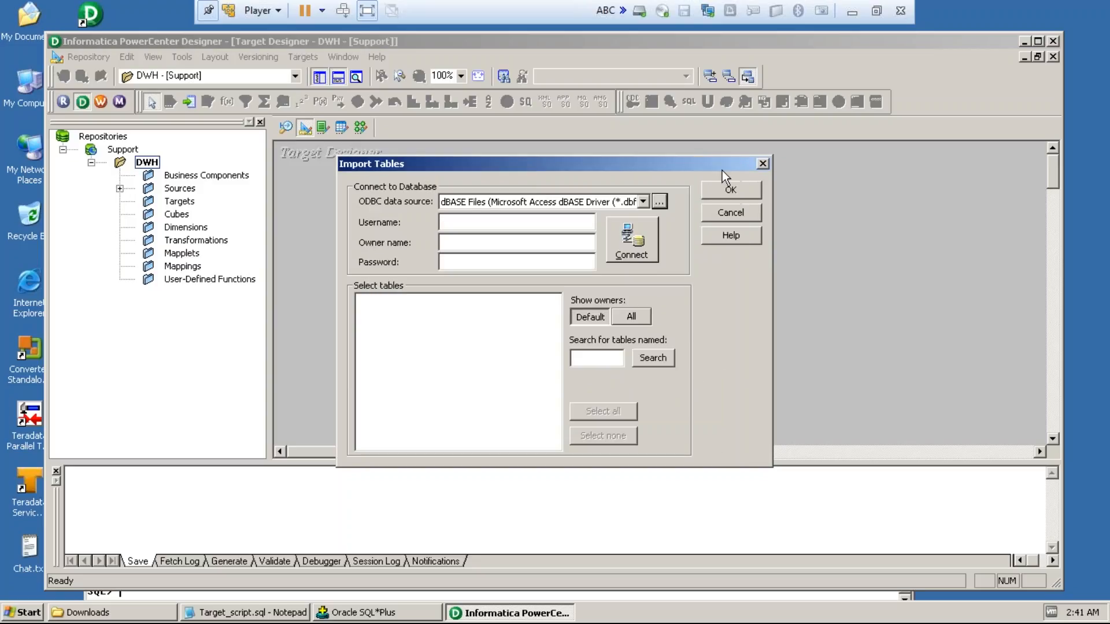
left_click(640, 203)
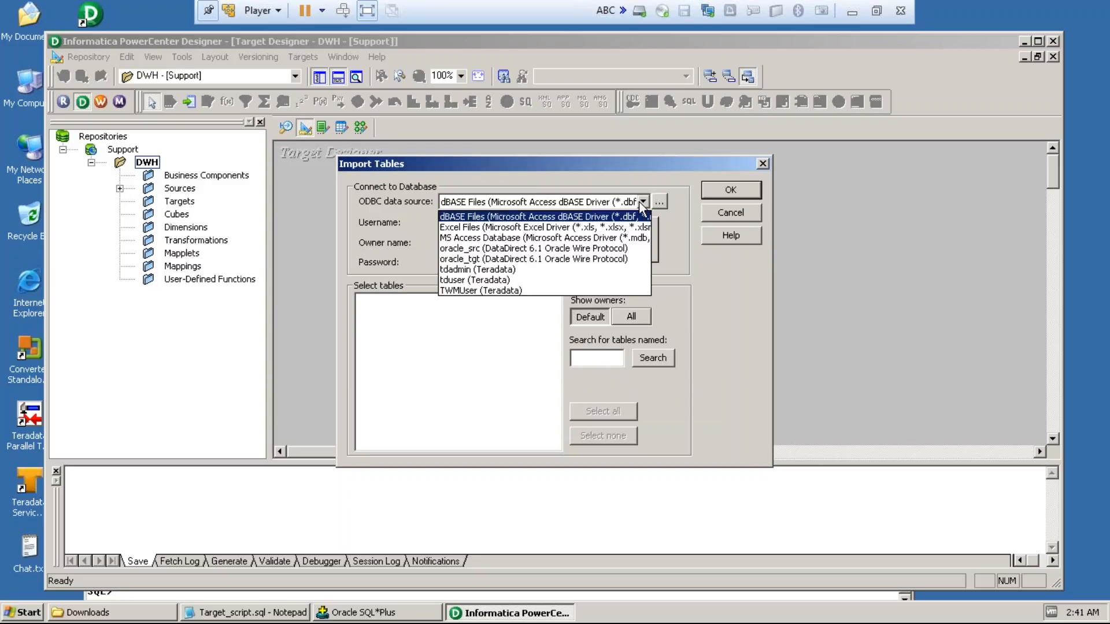
left_click(500, 260)
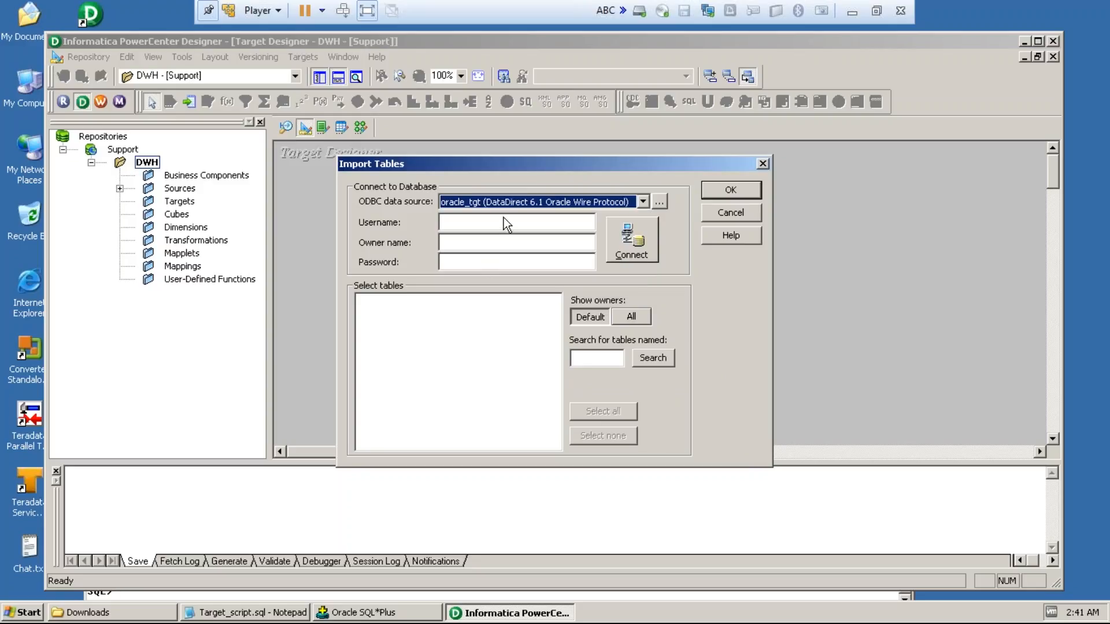
Step: Connect to the oracle_tgt data source with the user name oracle_target and the account password
left_click(482, 222)
type("or")
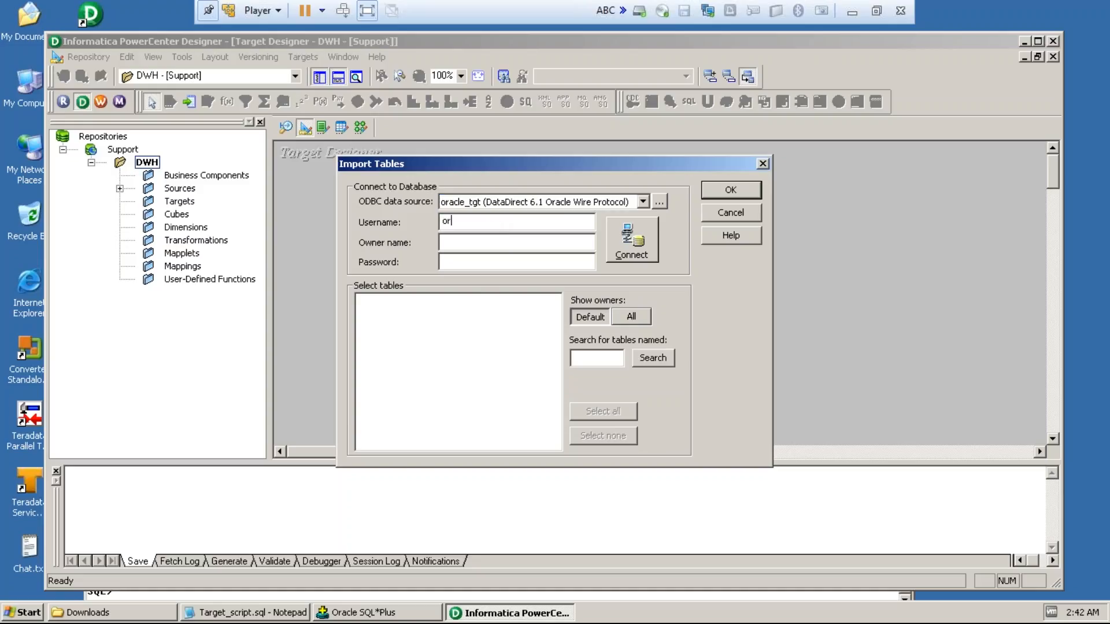
type("acle_target")
left_click(489, 260)
type("**********")
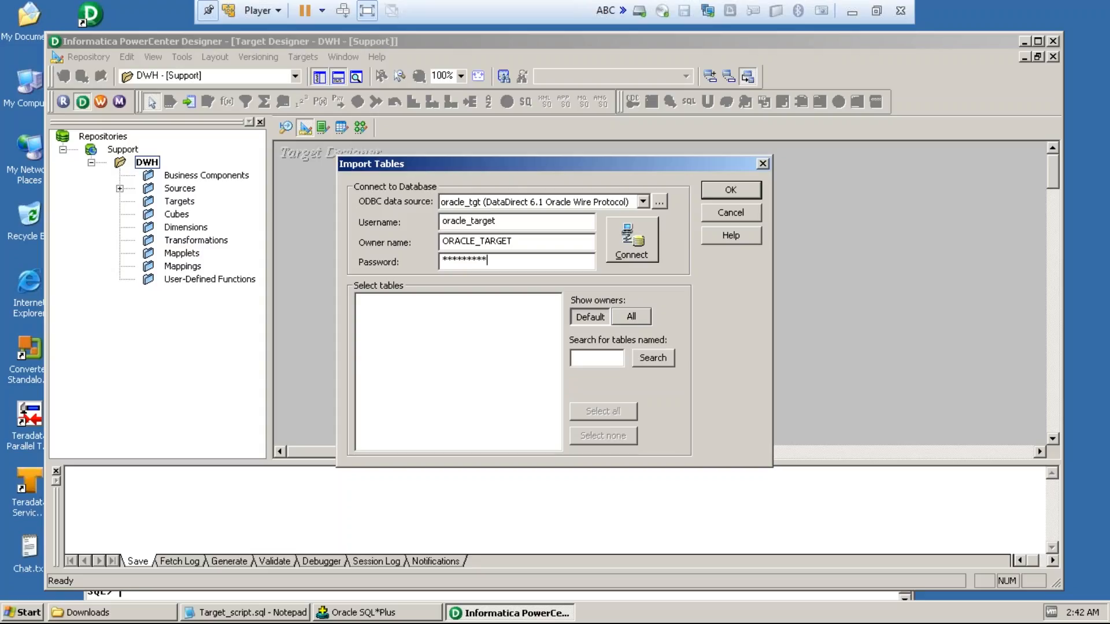
type("***")
left_click(618, 252)
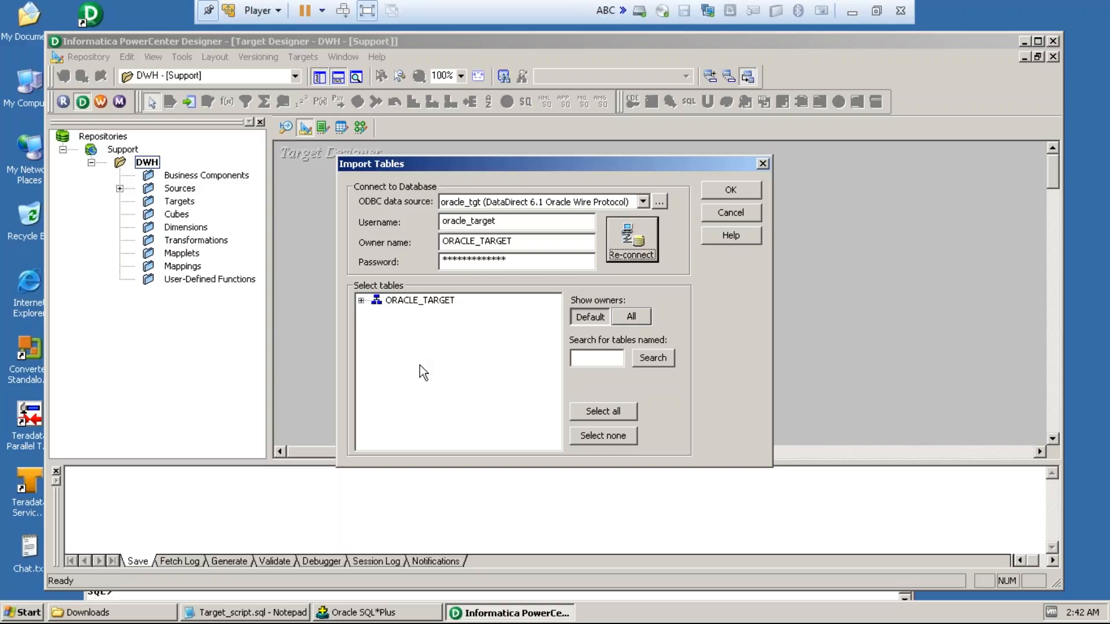
Step: Import the STG_DEALERSHIP table of the ORACLE_TARGET owner as a target definition and return to the Source Analyzer
left_click(360, 301)
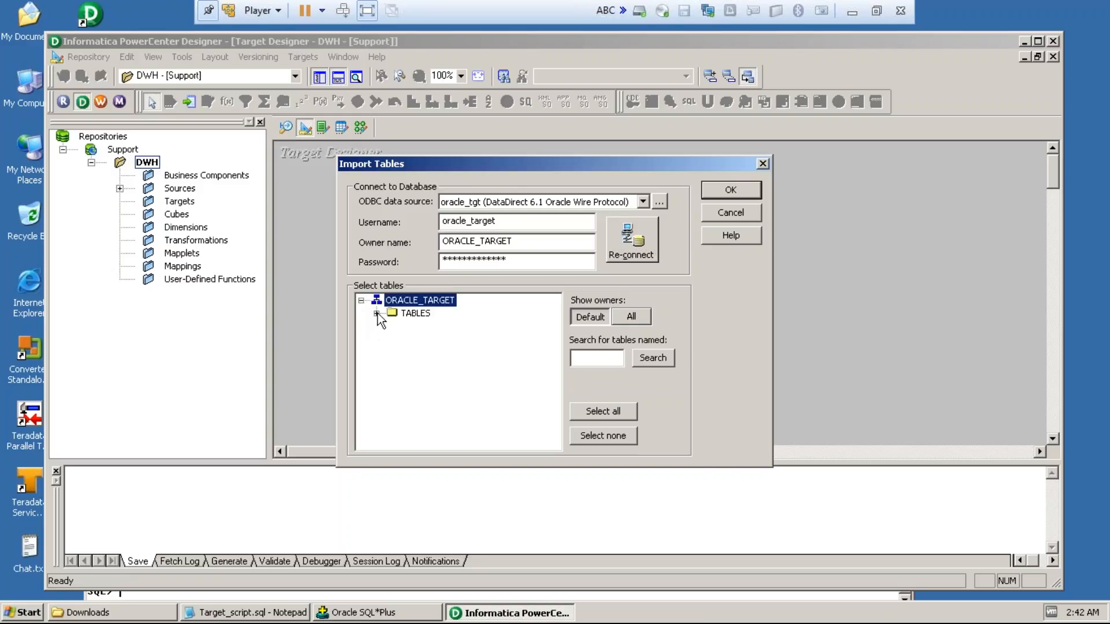
left_click(377, 314)
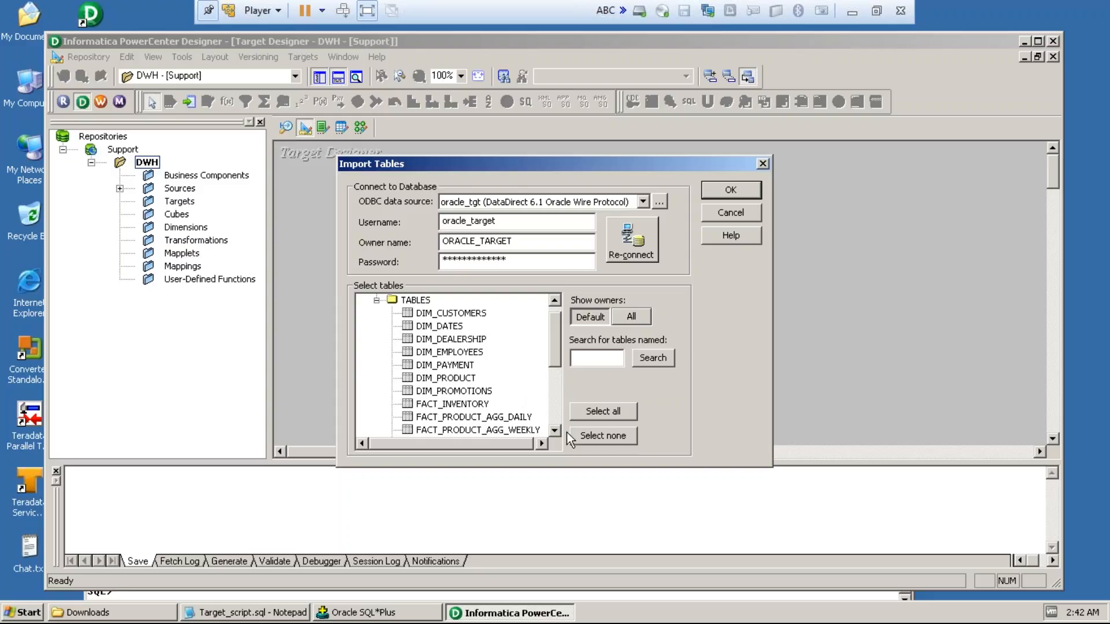
scroll(557, 435, "down", 4)
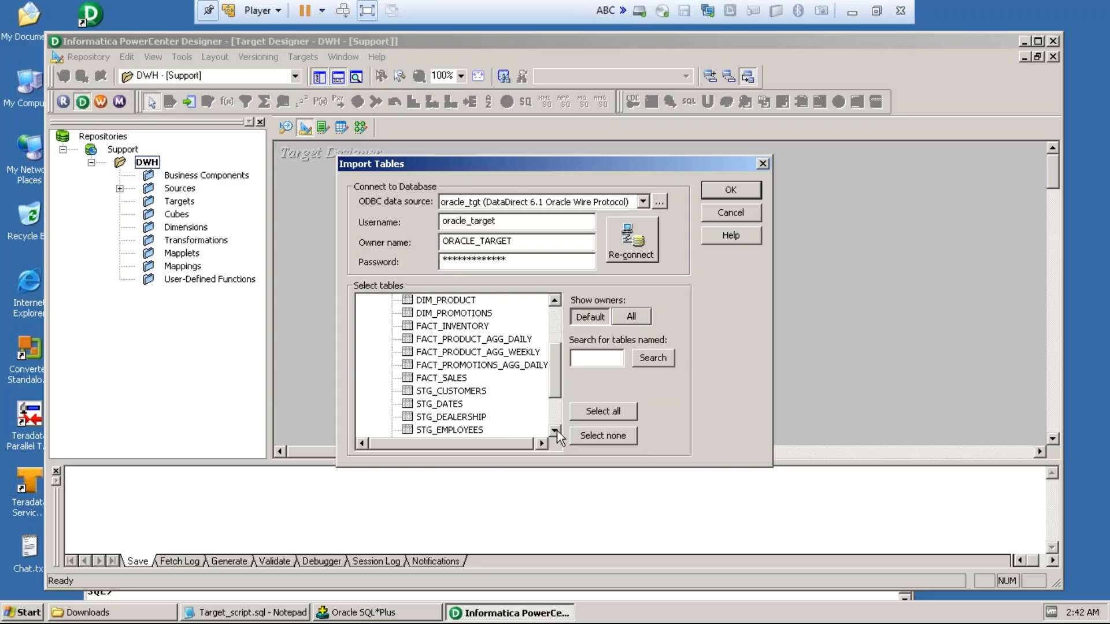
left_click(555, 431)
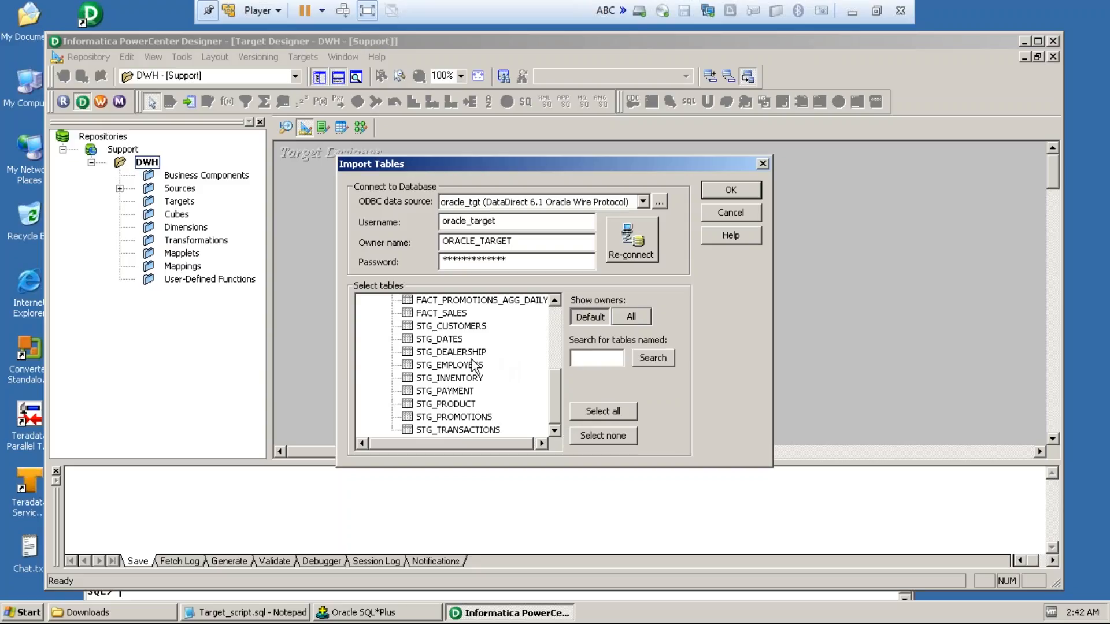
left_click(428, 354)
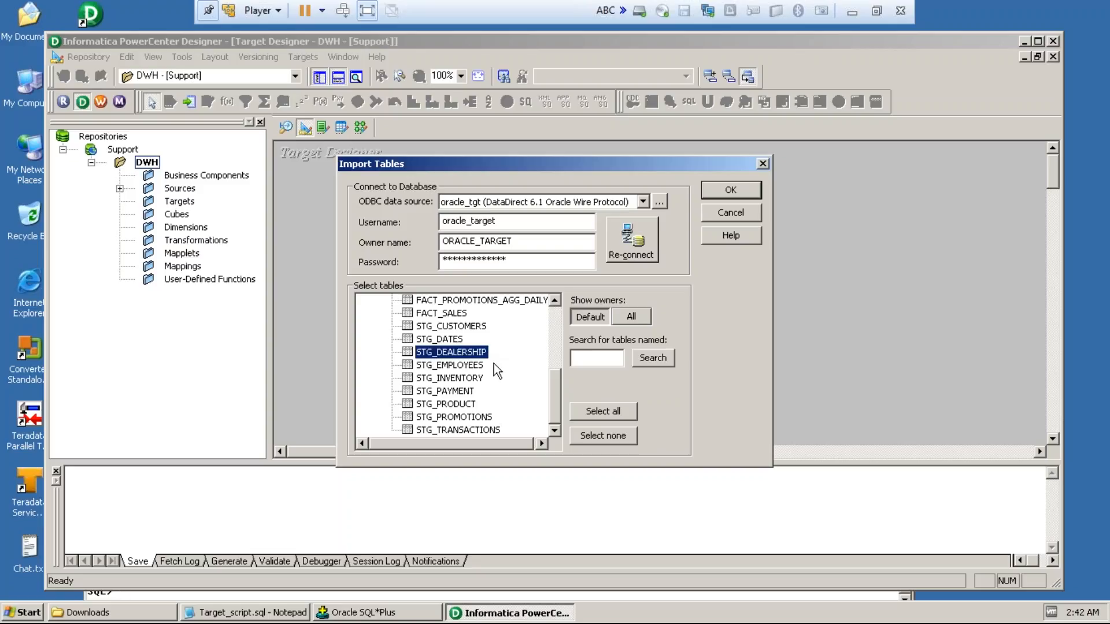
left_click(722, 193)
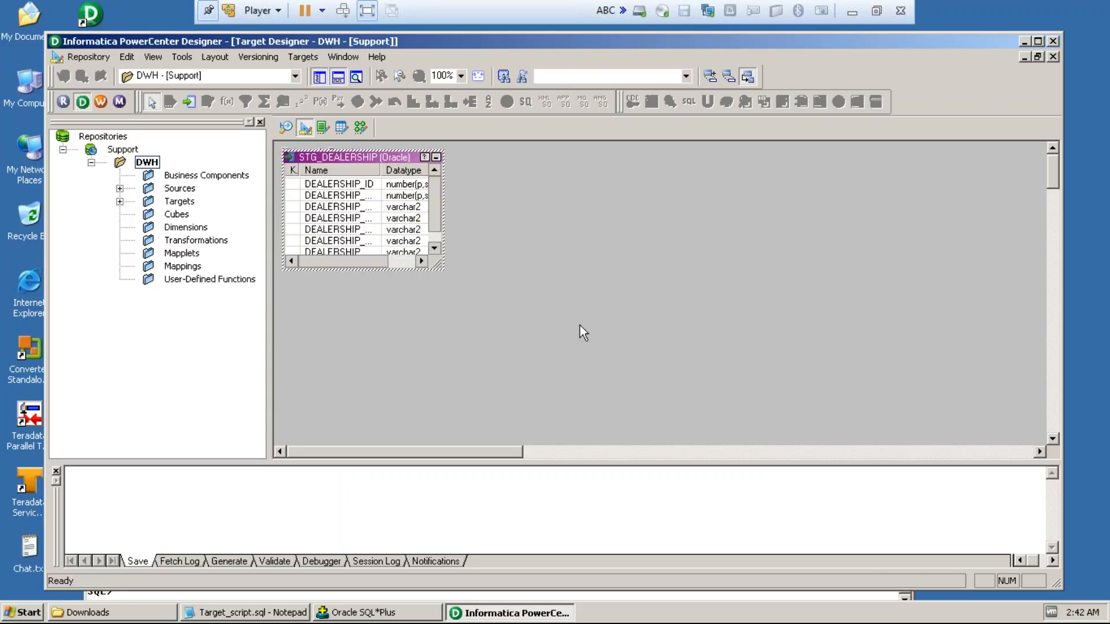
left_click(285, 129)
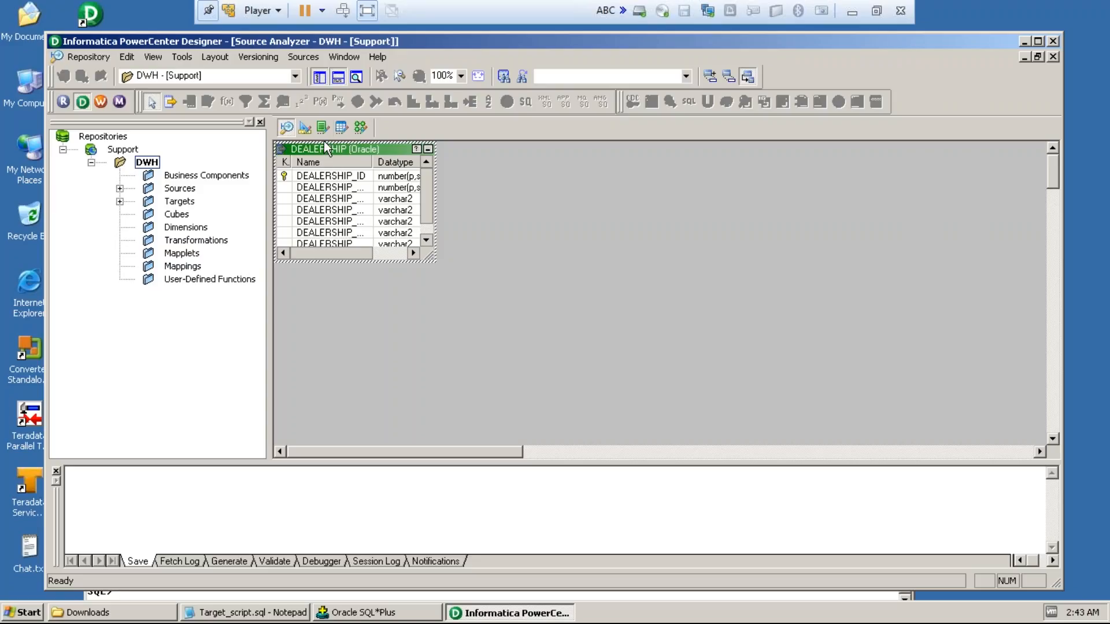
Step: In the Mapping Designer, create a new mapping named m_stg_dealership_load
left_click(357, 126)
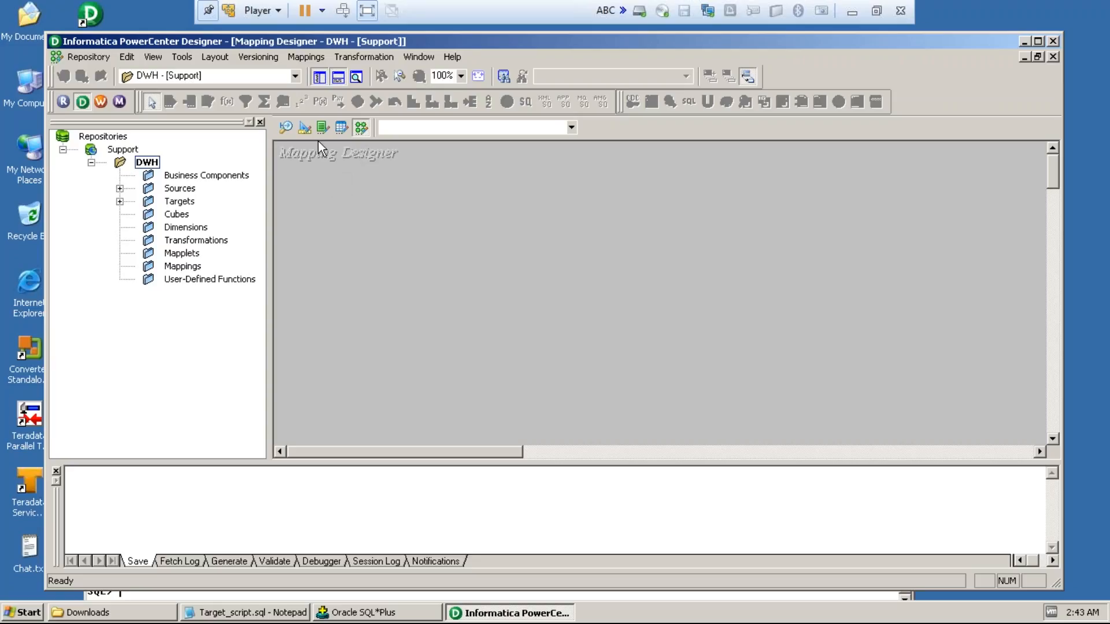
left_click(307, 57)
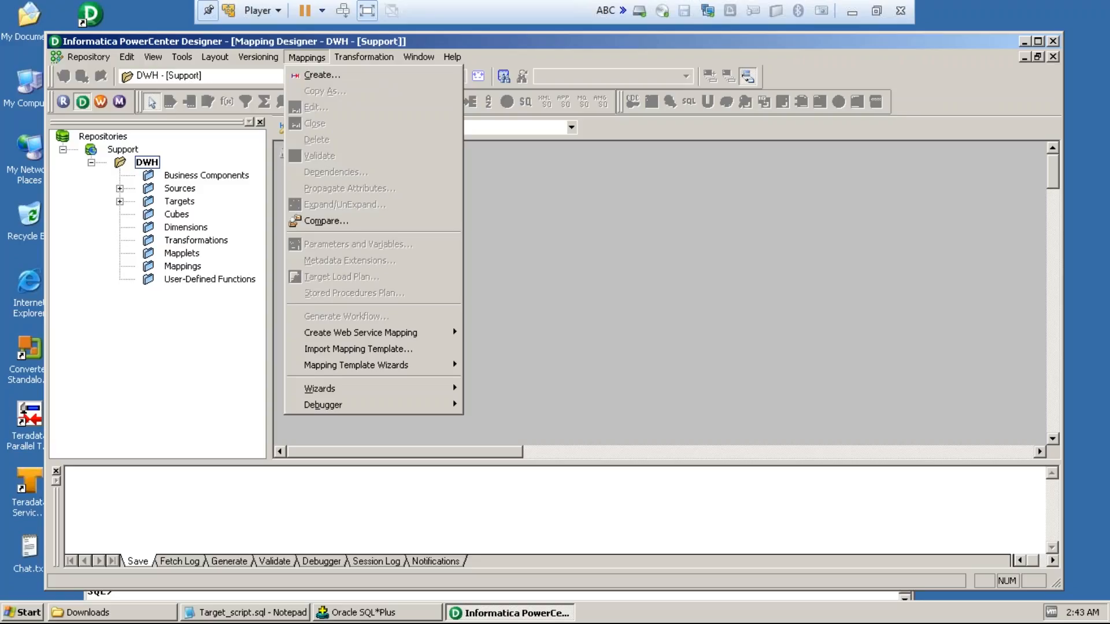
left_click(340, 76)
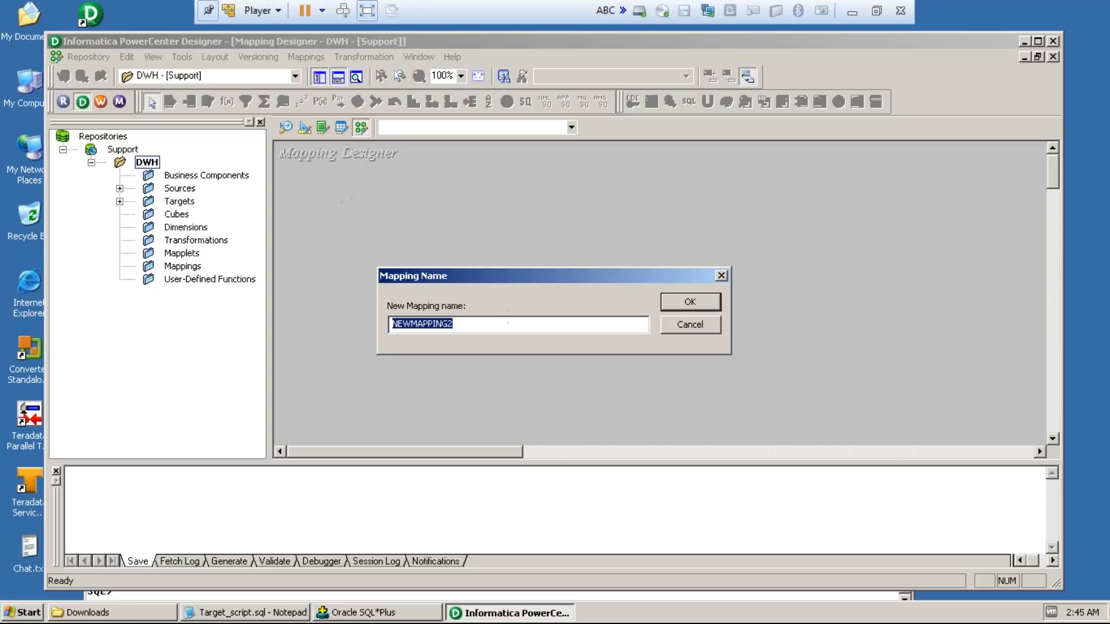
type("m")
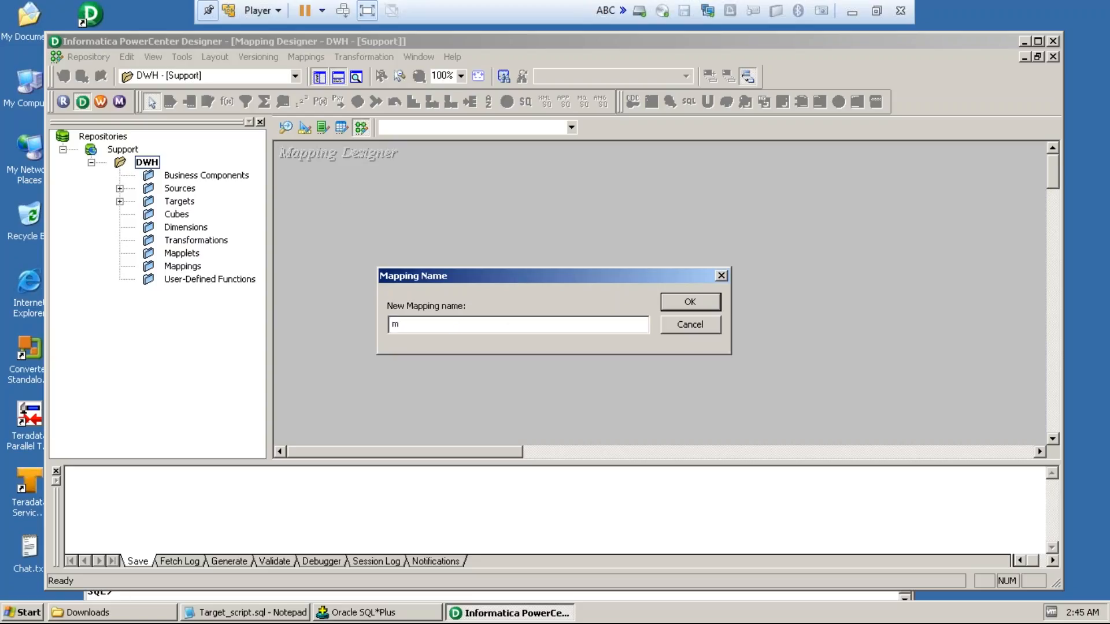
type("_")
type("stg_dealership")
type("_load")
left_click(698, 296)
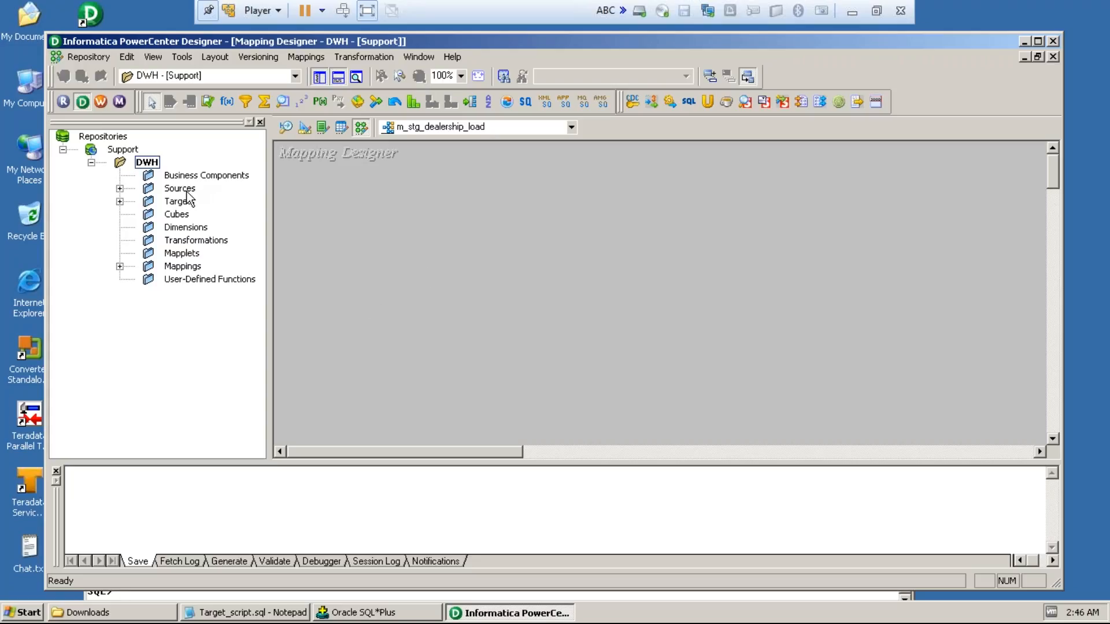
Step: Add the DEALERSHIP source of oracle_src and the STG_DEALERSHIP target to the mapping, placing the target beside the source qualifier
left_click(120, 190)
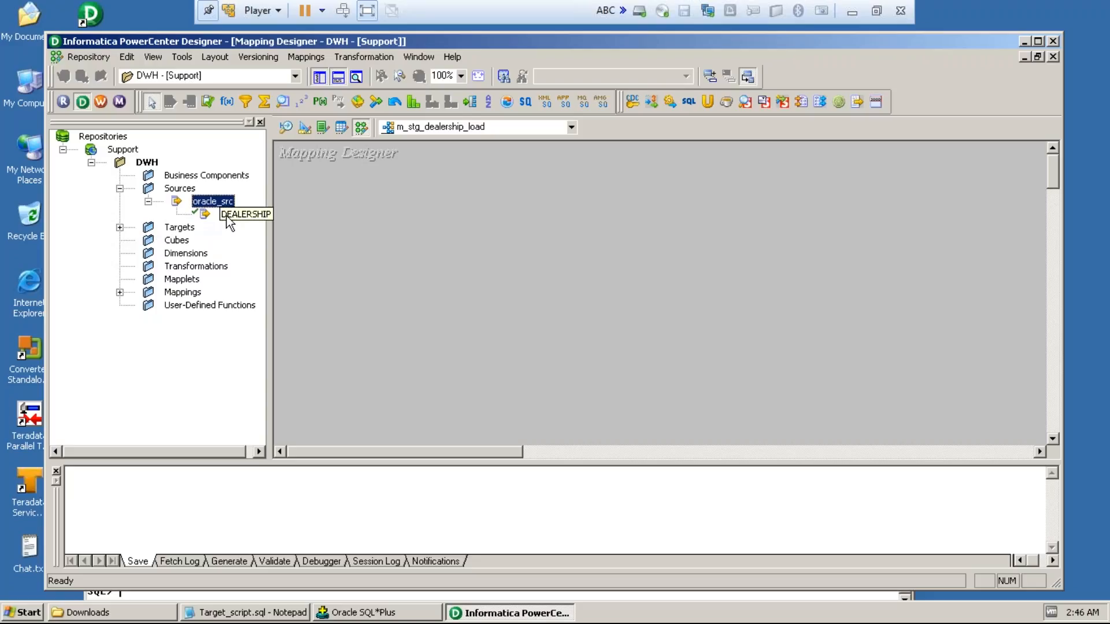
left_click_drag(237, 216, 369, 197)
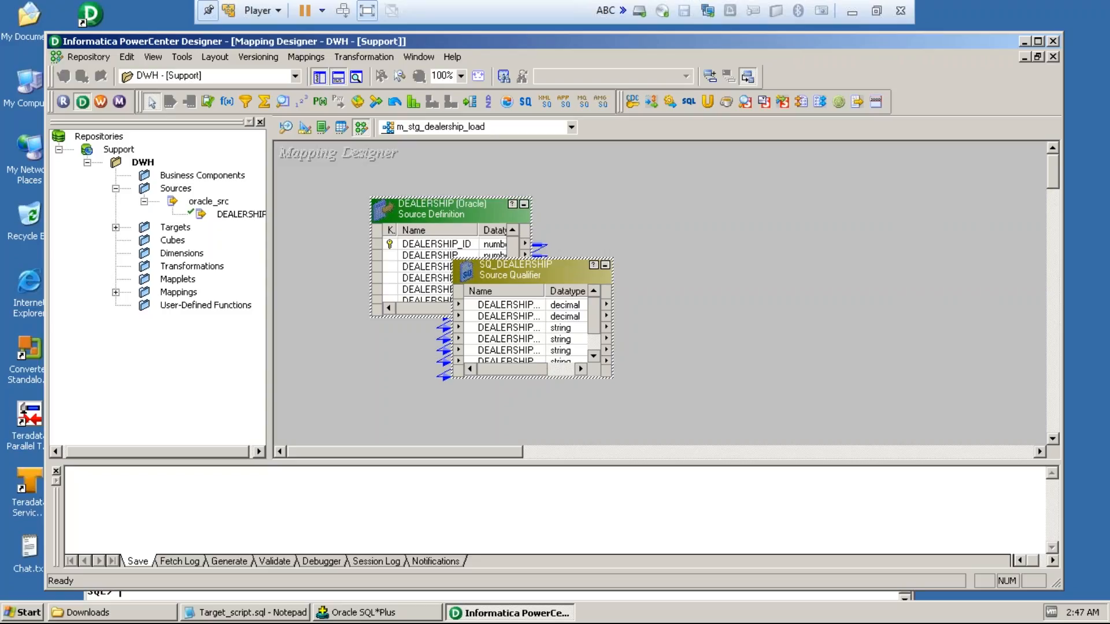
left_click(394, 380)
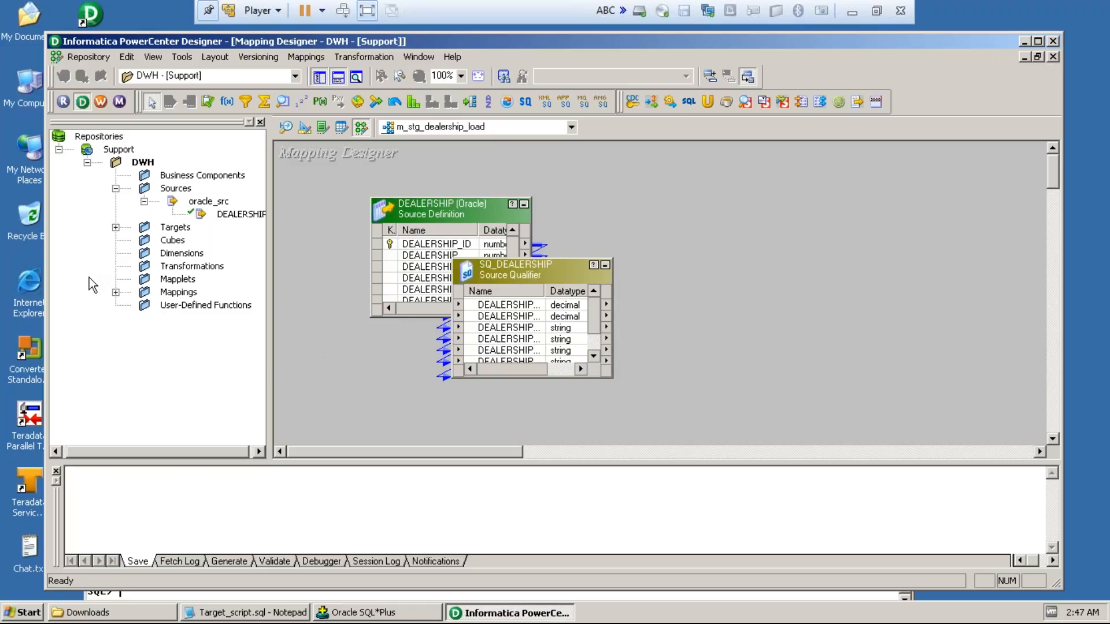
left_click(116, 227)
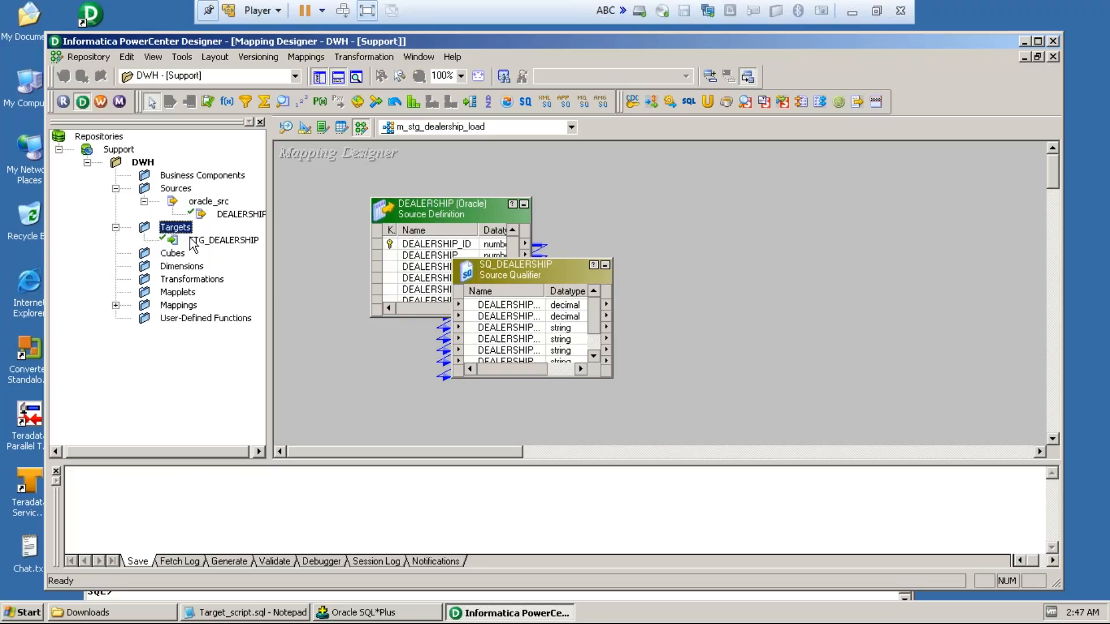
left_click_drag(190, 239, 699, 324)
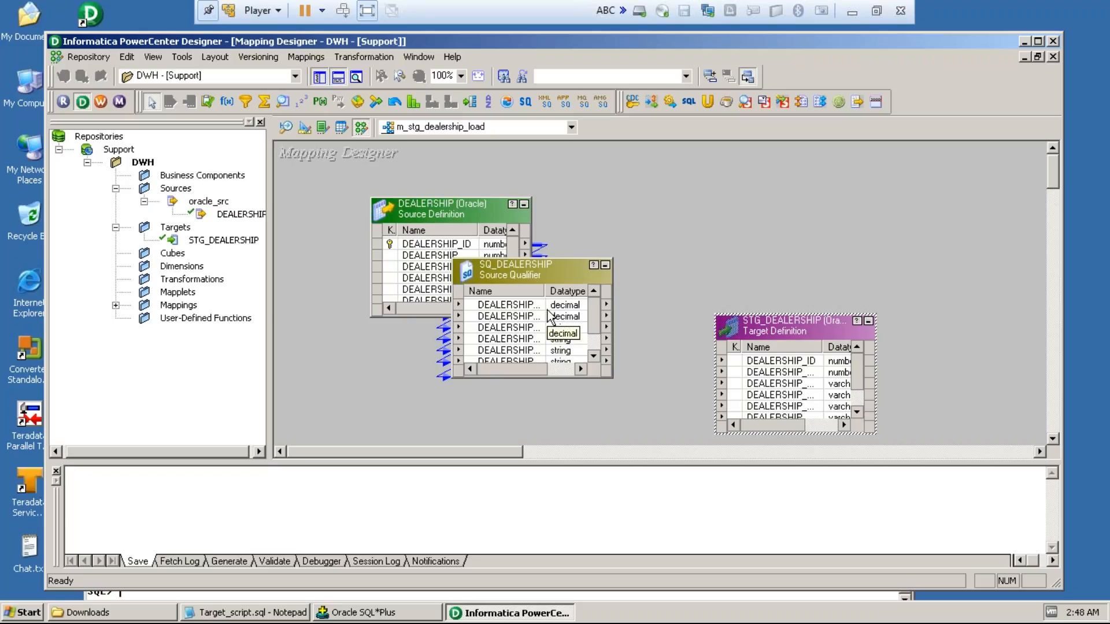
Step: Widen the Name columns and the boxes of the SQ_DEALERSHIP source qualifier and the STG_DEALERSHIP target definition
left_click_drag(542, 293, 557, 293)
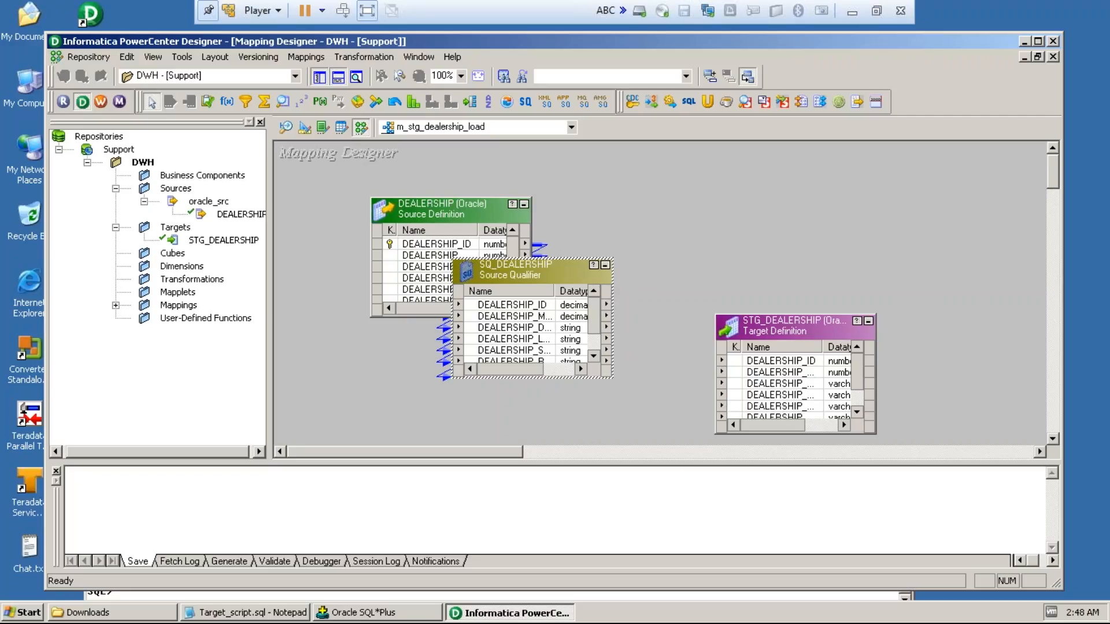
left_click_drag(613, 292, 624, 292)
left_click(630, 292)
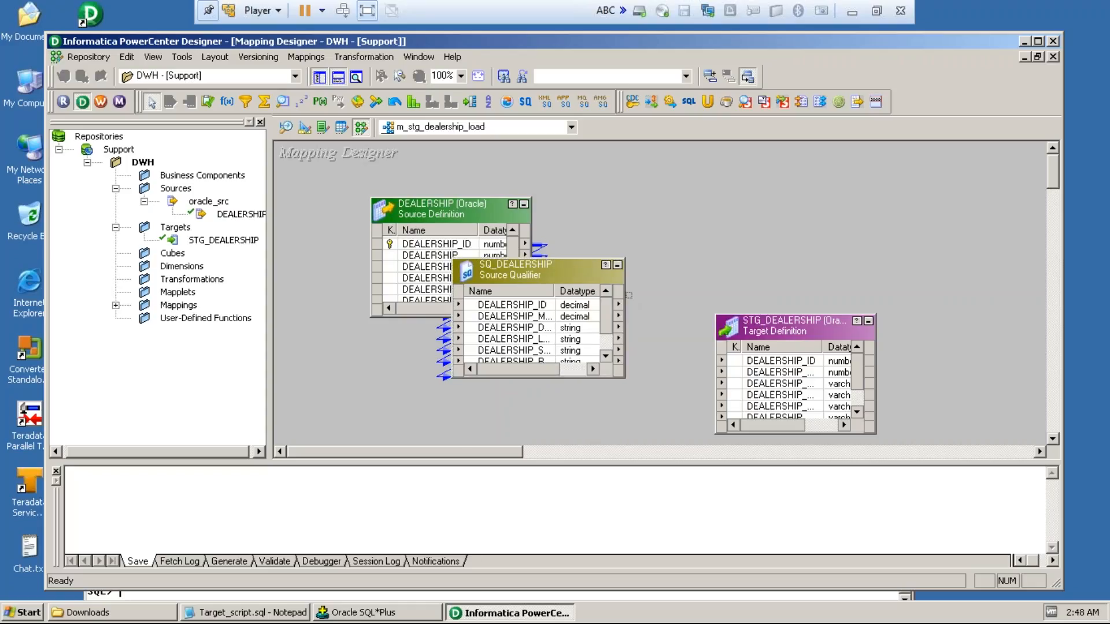
left_click(829, 346)
left_click_drag(828, 346, 837, 345)
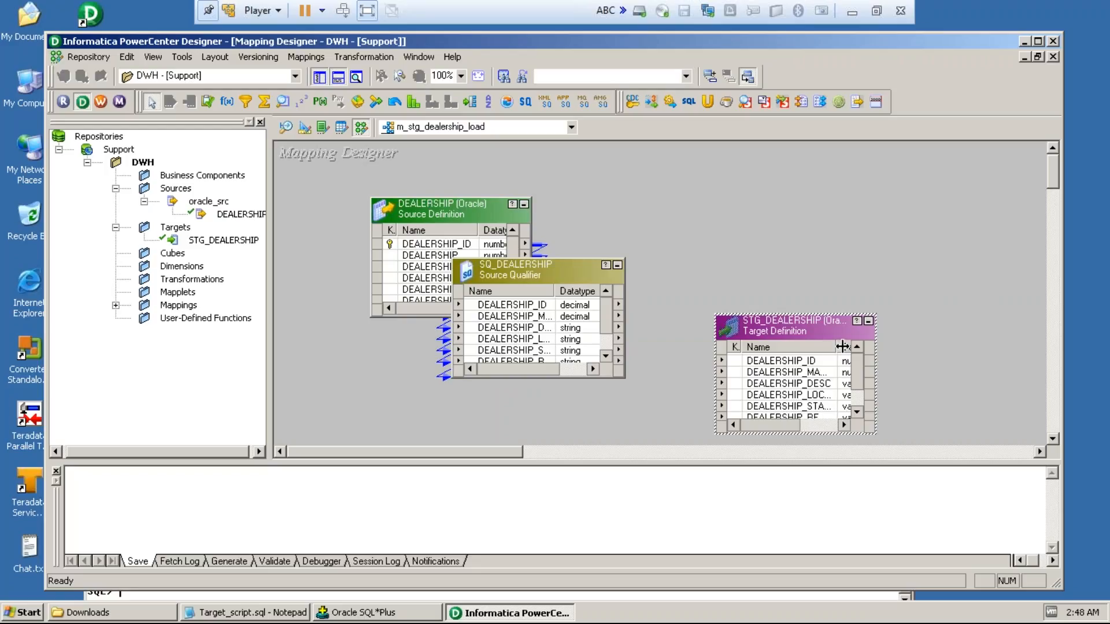
left_click(879, 349)
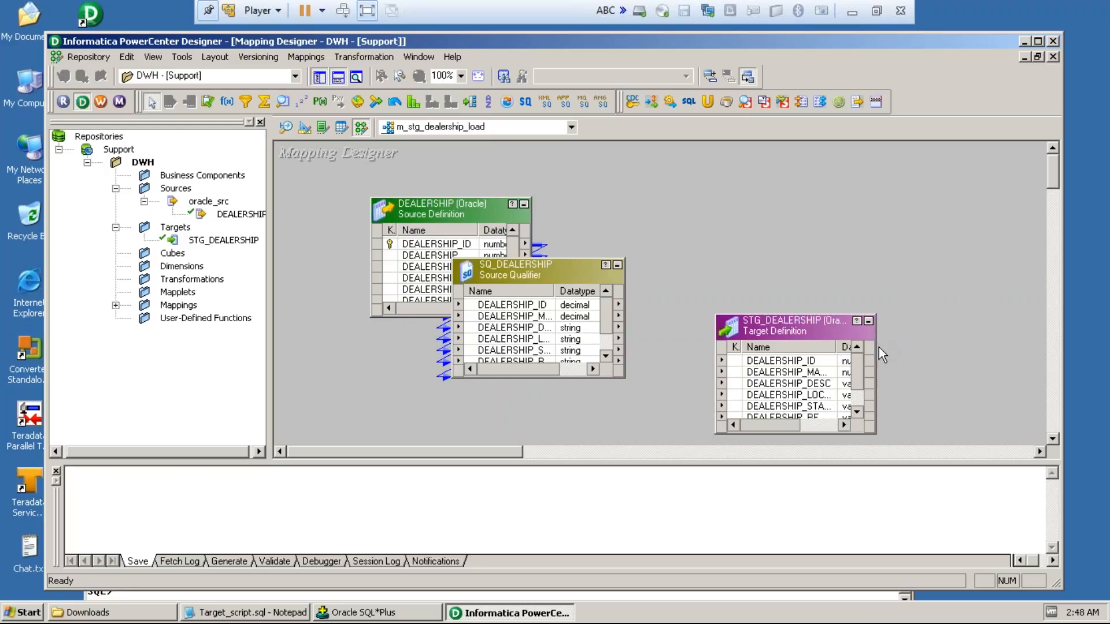
left_click_drag(877, 347, 899, 348)
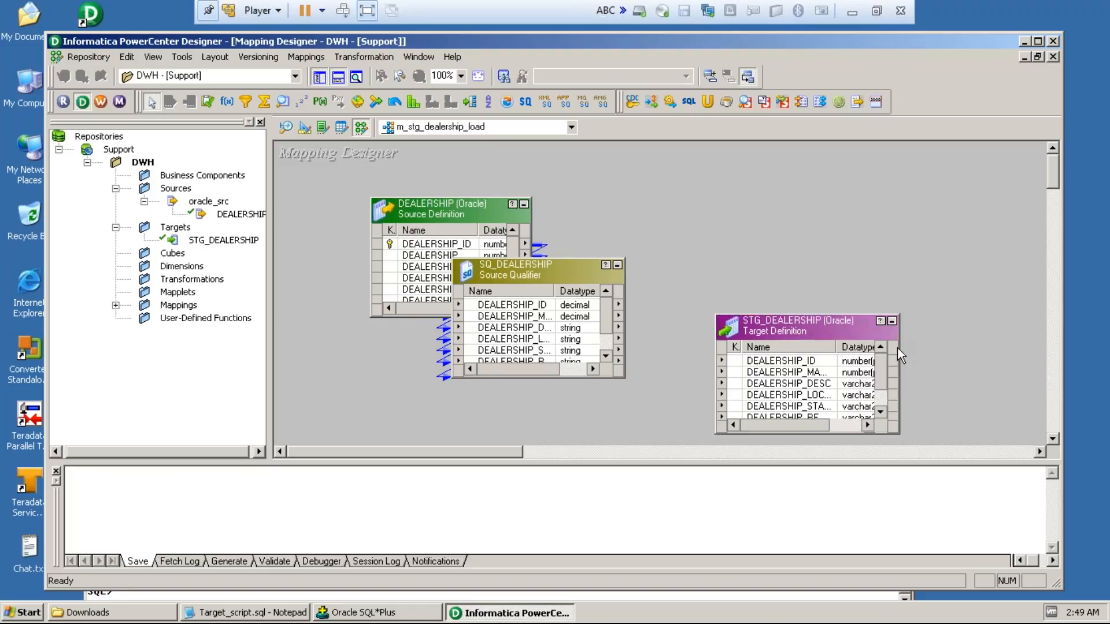
left_click(899, 342)
left_click_drag(899, 345, 930, 343)
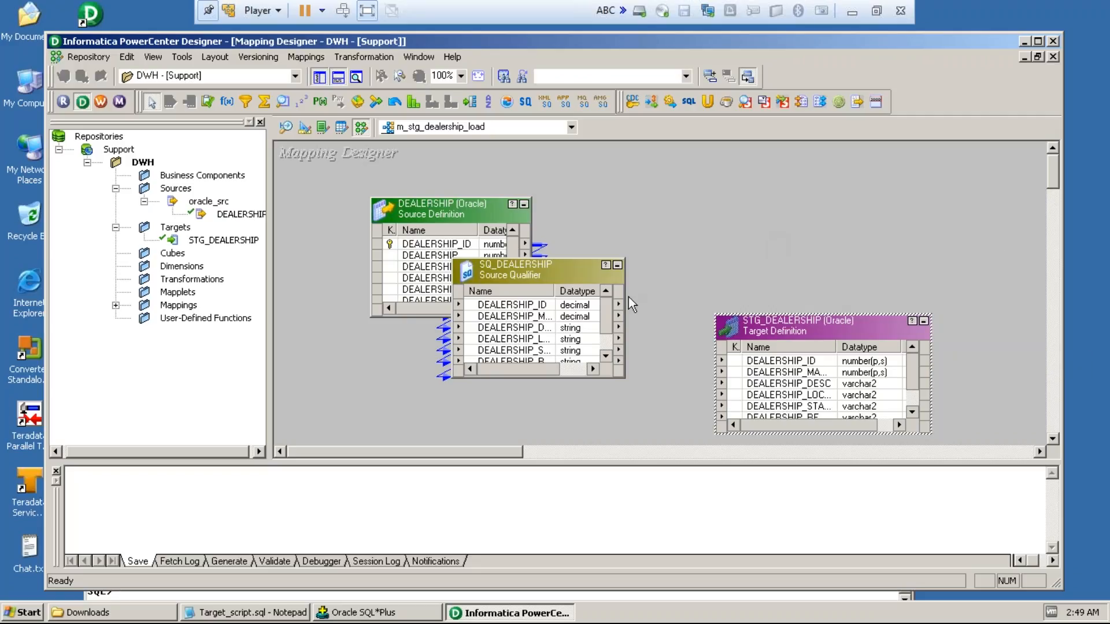
Step: Widen the SQ_DEALERSHIP box further and fit the Name columns of the source qualifier and the target to the full port names
left_click_drag(622, 293, 699, 292)
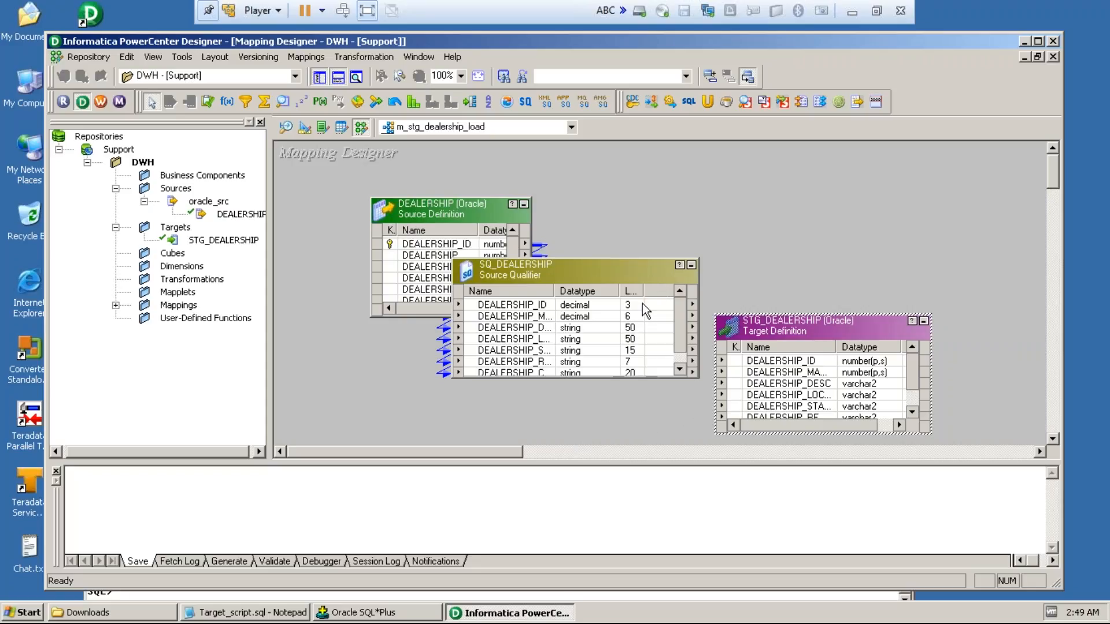
left_click(641, 269)
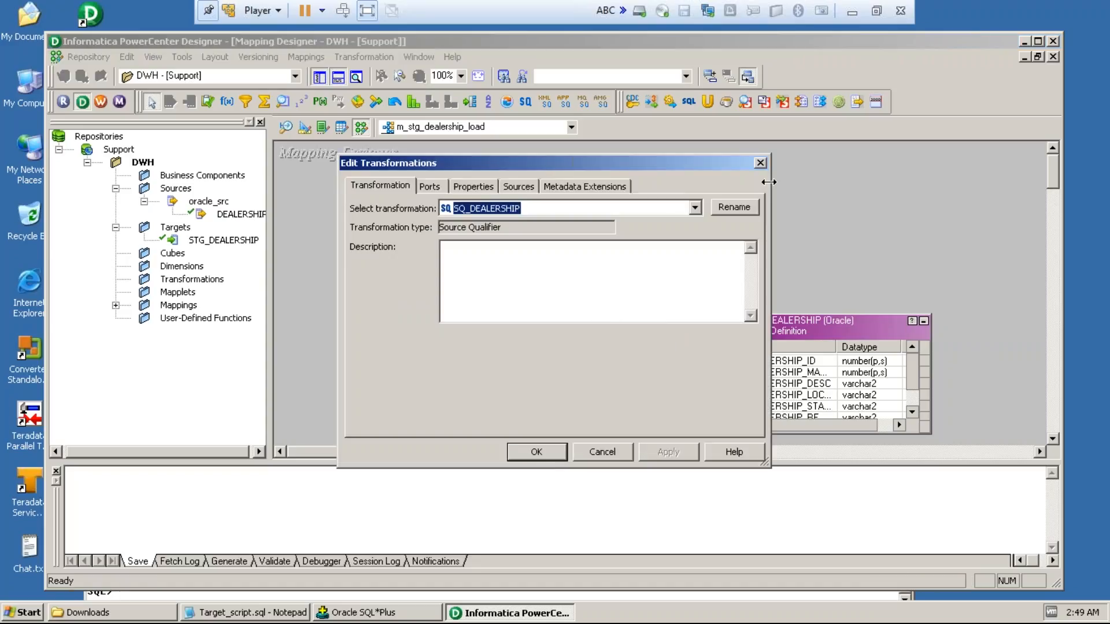
left_click(761, 163)
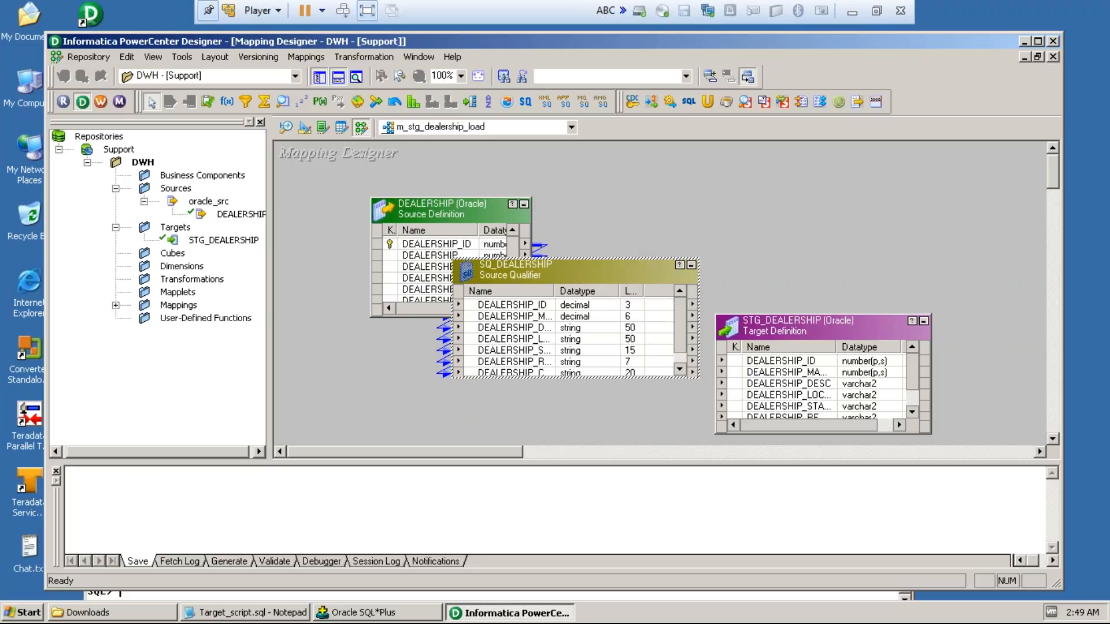
left_click_drag(644, 288, 660, 287)
double_click(558, 292)
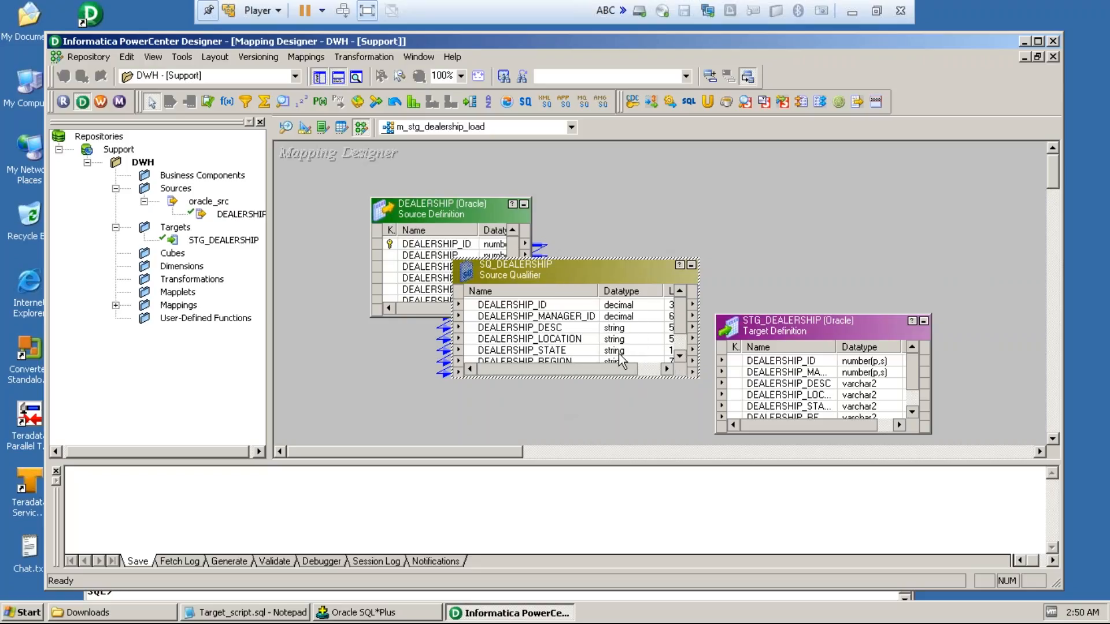
double_click(836, 346)
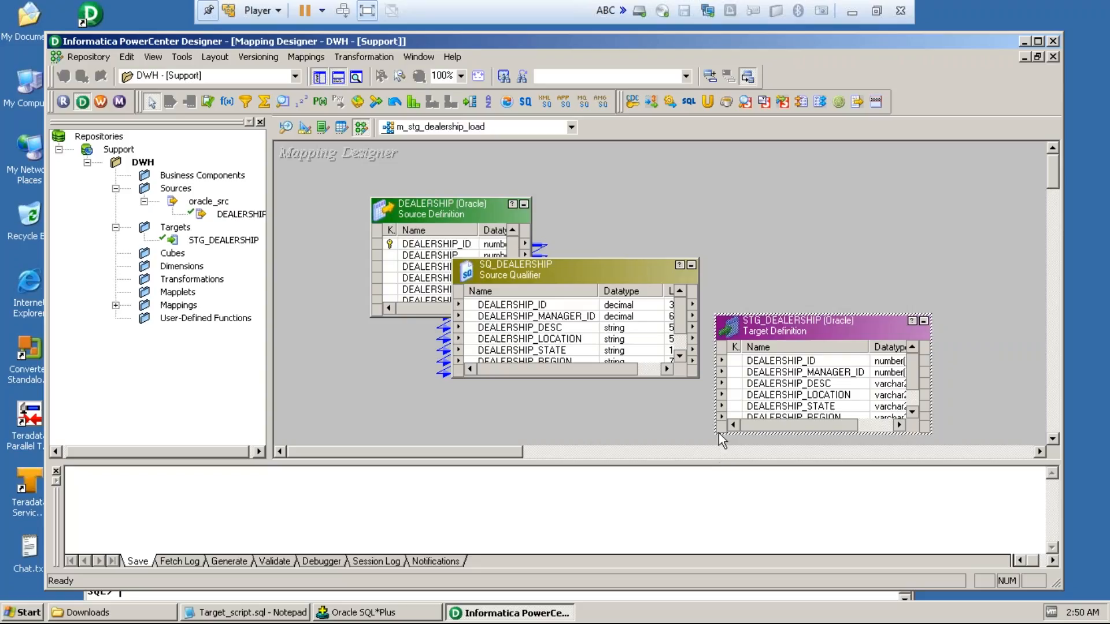
Step: Link the DEALERSHIP_ID port of SQ_DEALERSHIP to the DEALERSHIP_ID column of the STG_DEALERSHIP target
left_click(680, 356)
left_click(681, 356)
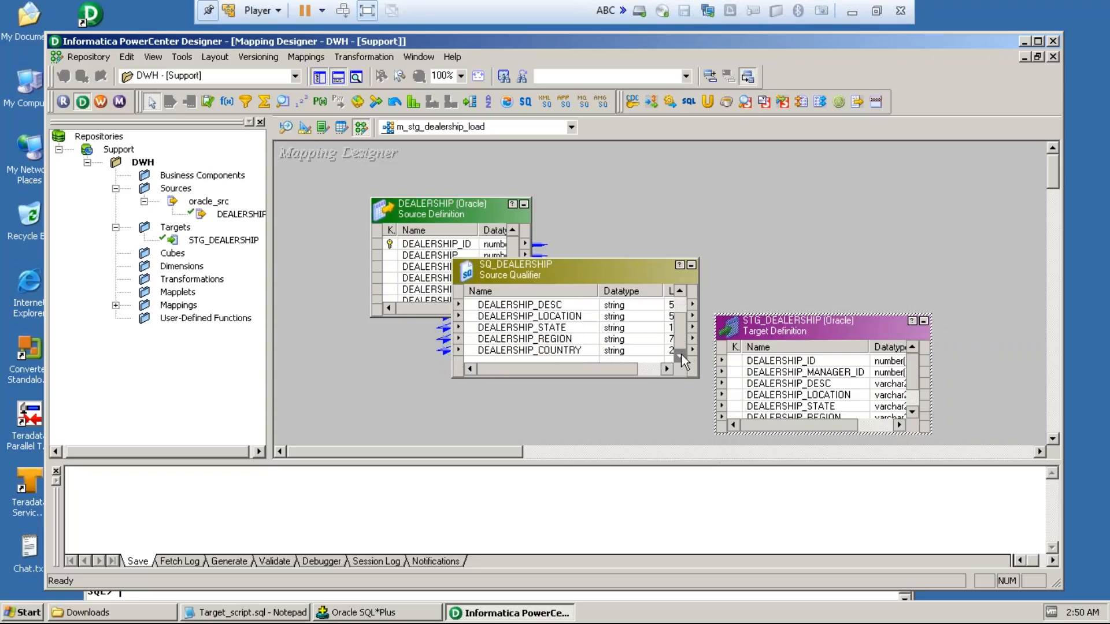
left_click(680, 291)
left_click(680, 291)
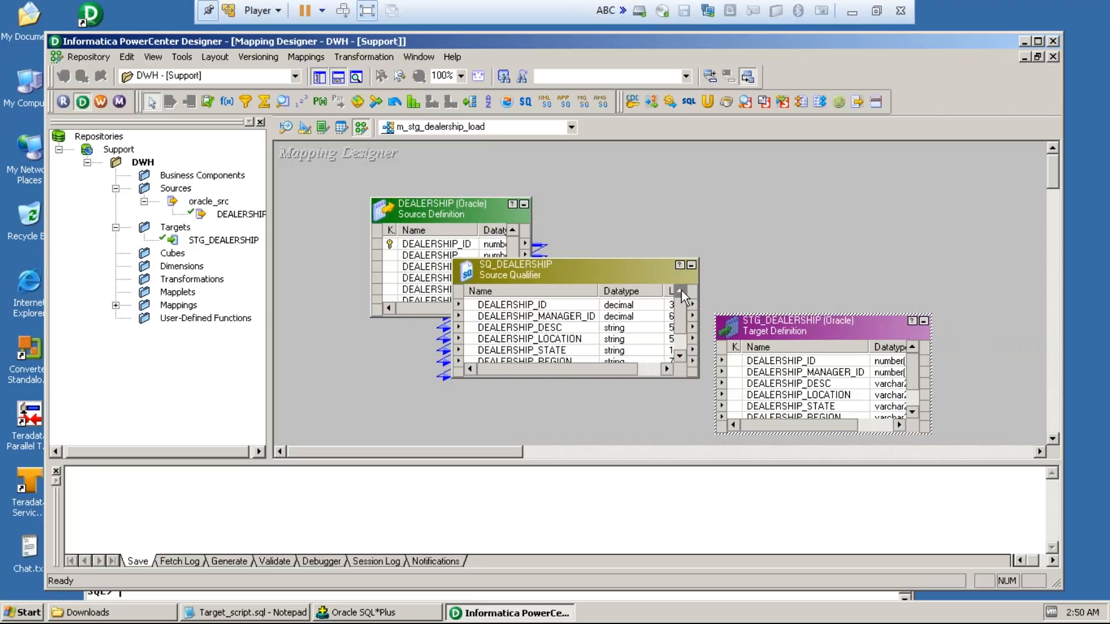
left_click(516, 306)
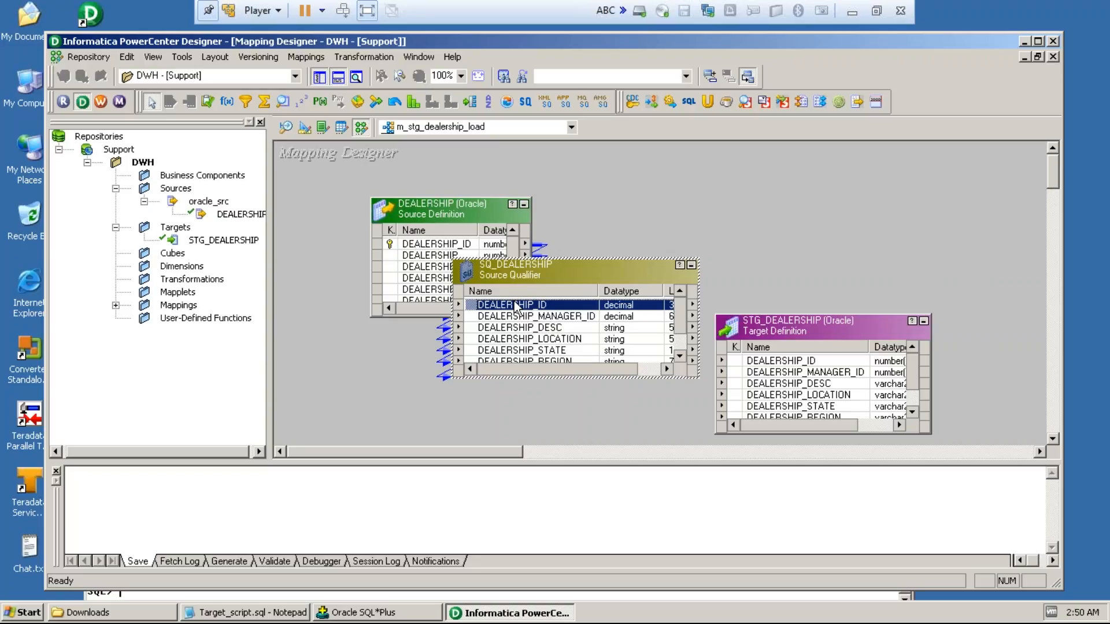
mouse_move(516, 306)
left_mouse_down()
mouse_move(602, 305)
mouse_move(692, 328)
mouse_move(761, 363)
mouse_move(771, 349)
left_mouse_up()
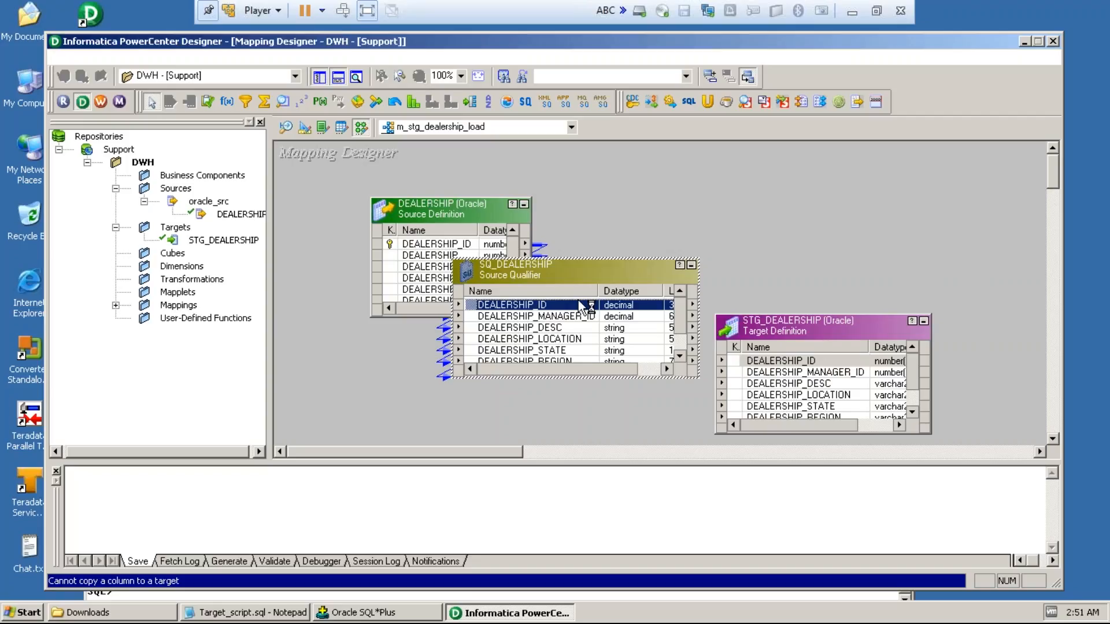
left_click(514, 303)
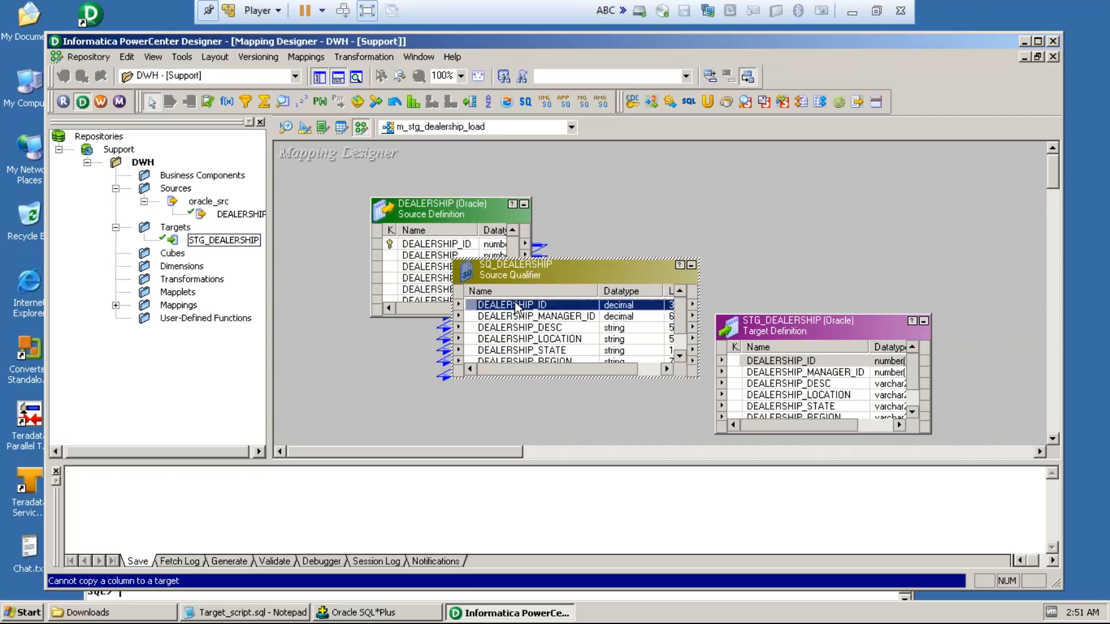
left_click_drag(517, 308, 753, 359)
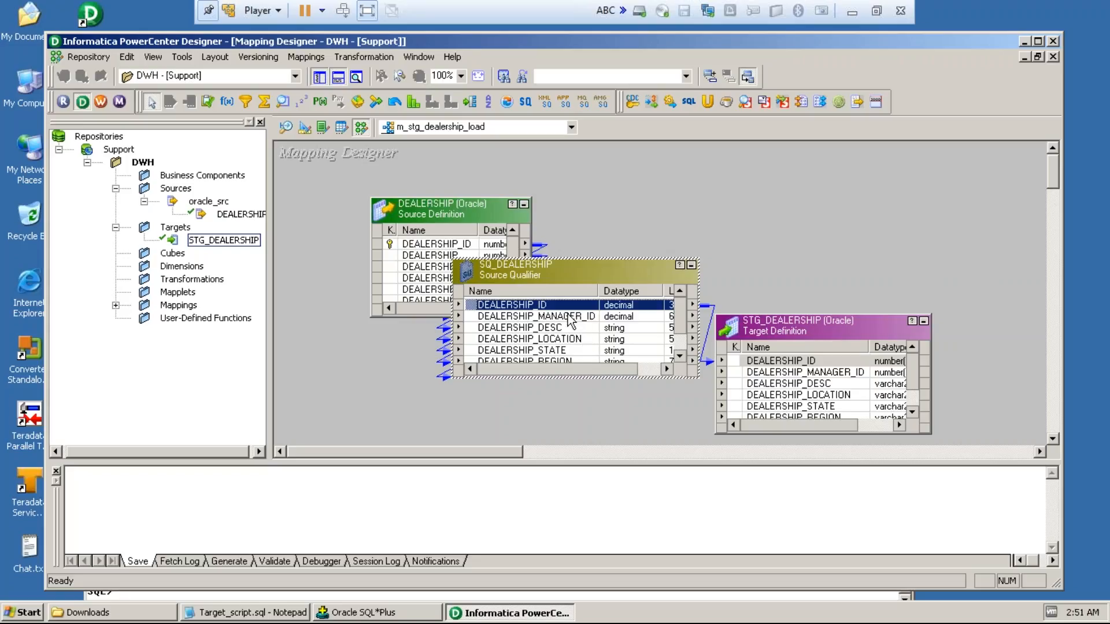
Step: Link DEALERSHIP_MANAGER_ID of SQ_DEALERSHIP to DEALERSHIP_MANAGER_ID of STG_DEALERSHIP, keeping the existing DEALERSHIP_ID link
left_click_drag(571, 320, 733, 359)
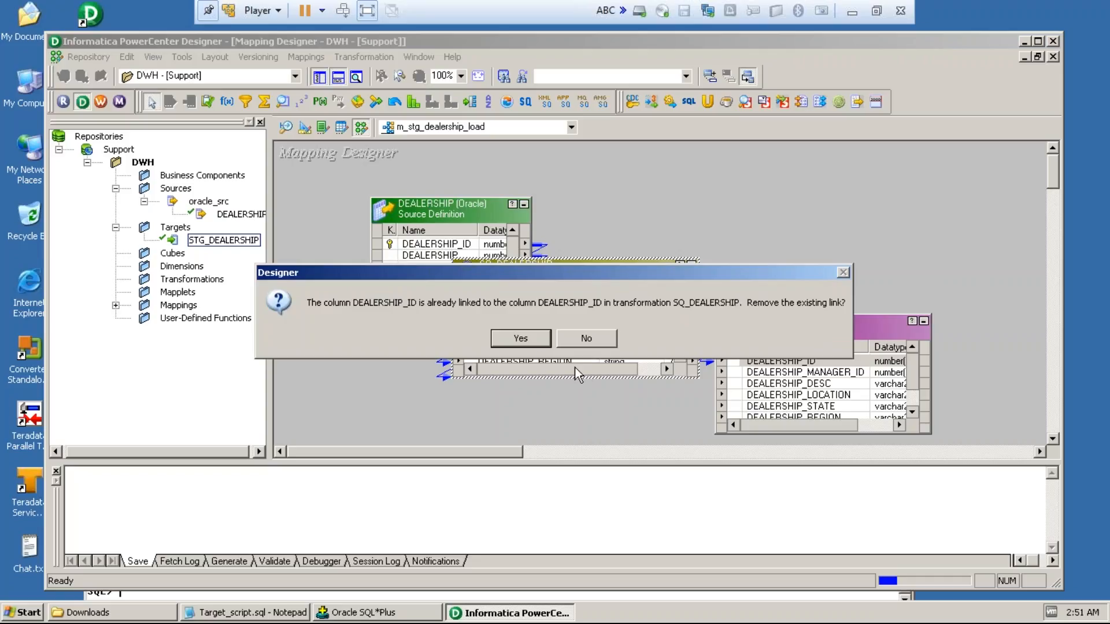
left_click(581, 337)
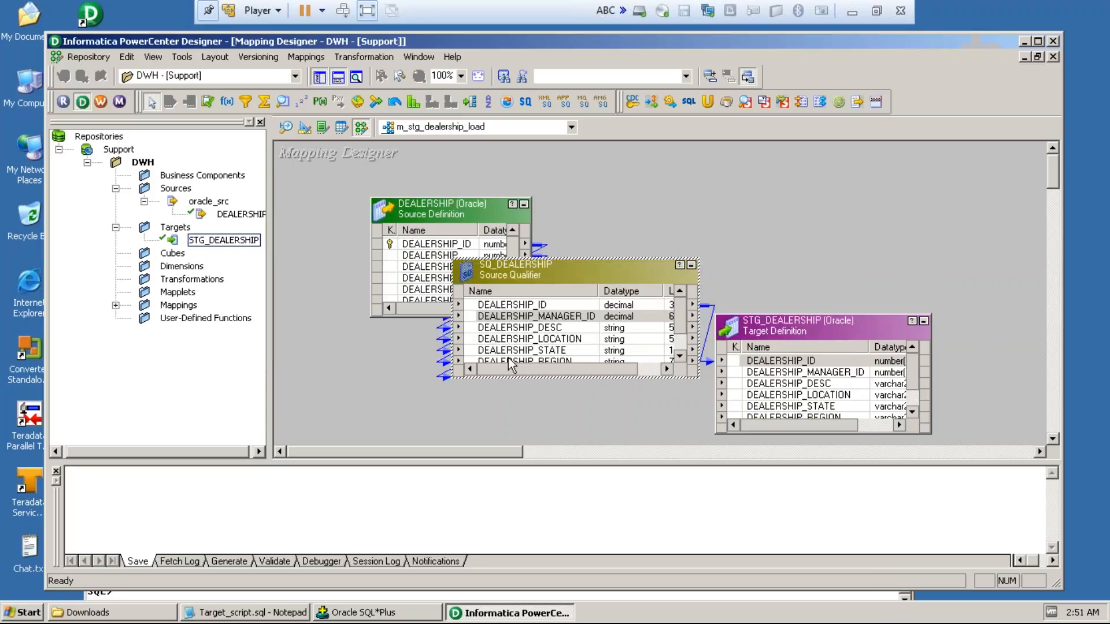
left_click(526, 317)
left_click_drag(527, 321, 751, 373)
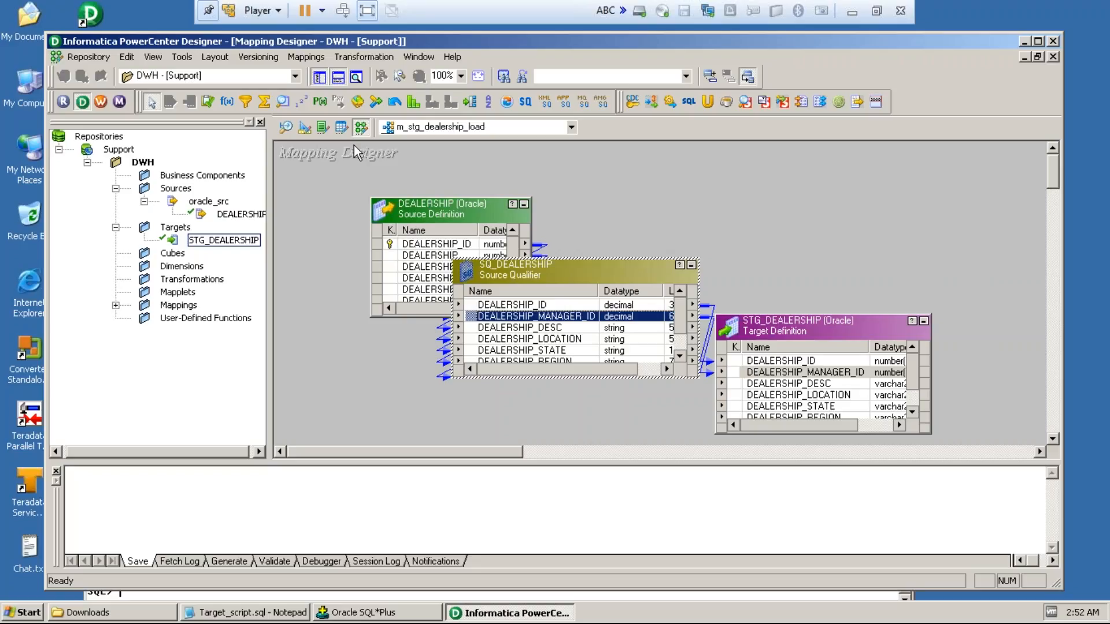
Step: Validate the m_stg_dealership_load mapping and save the changes to the repository
left_click(313, 59)
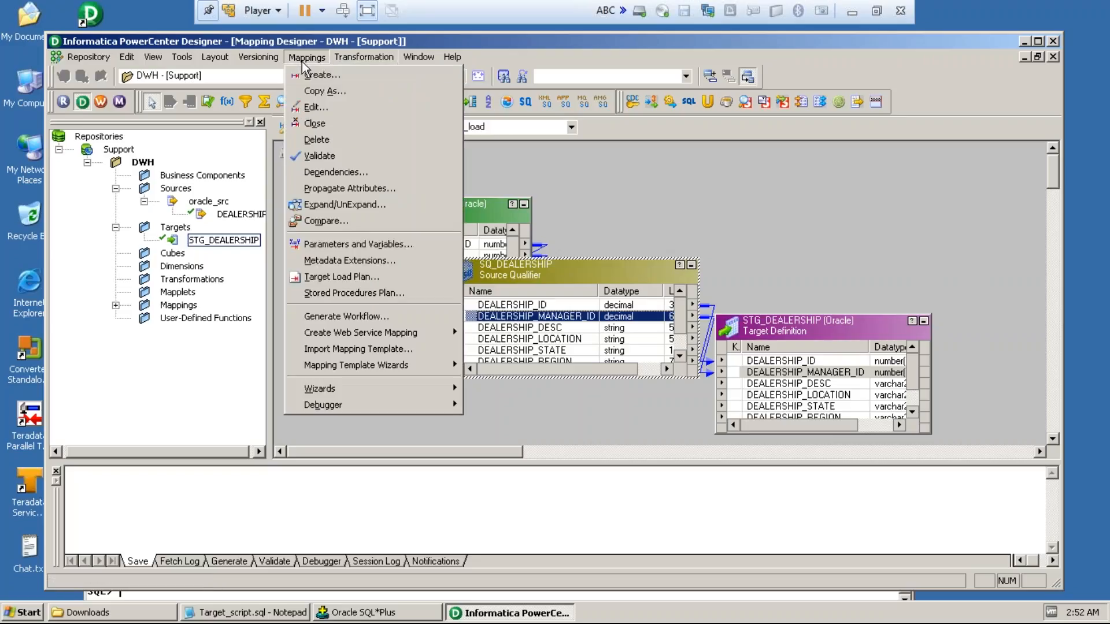
left_click(325, 157)
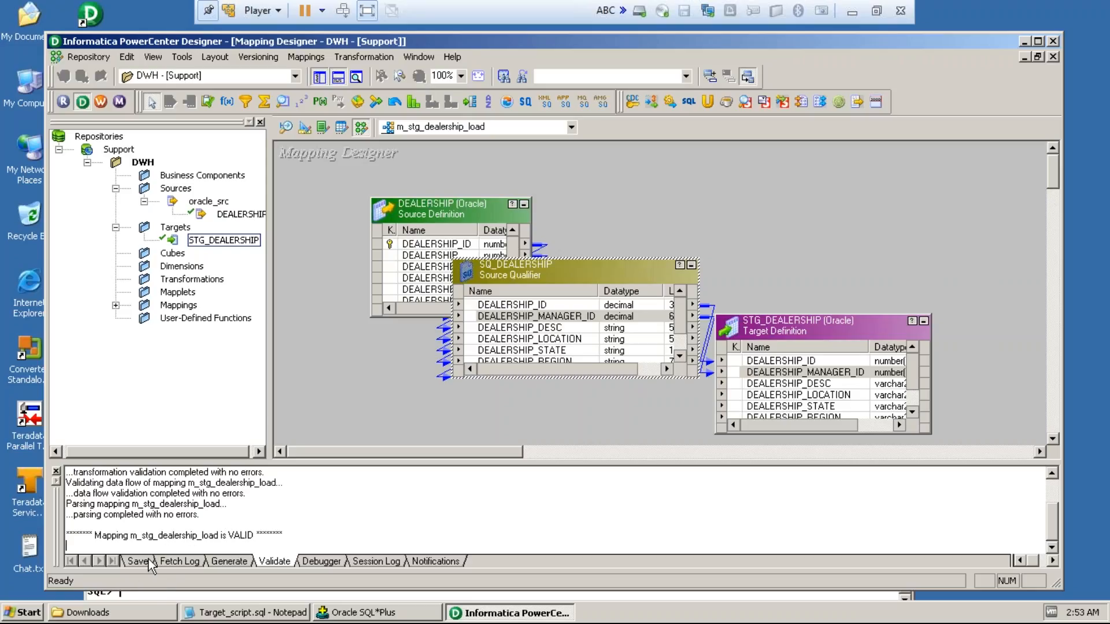
key("ctrl+s")
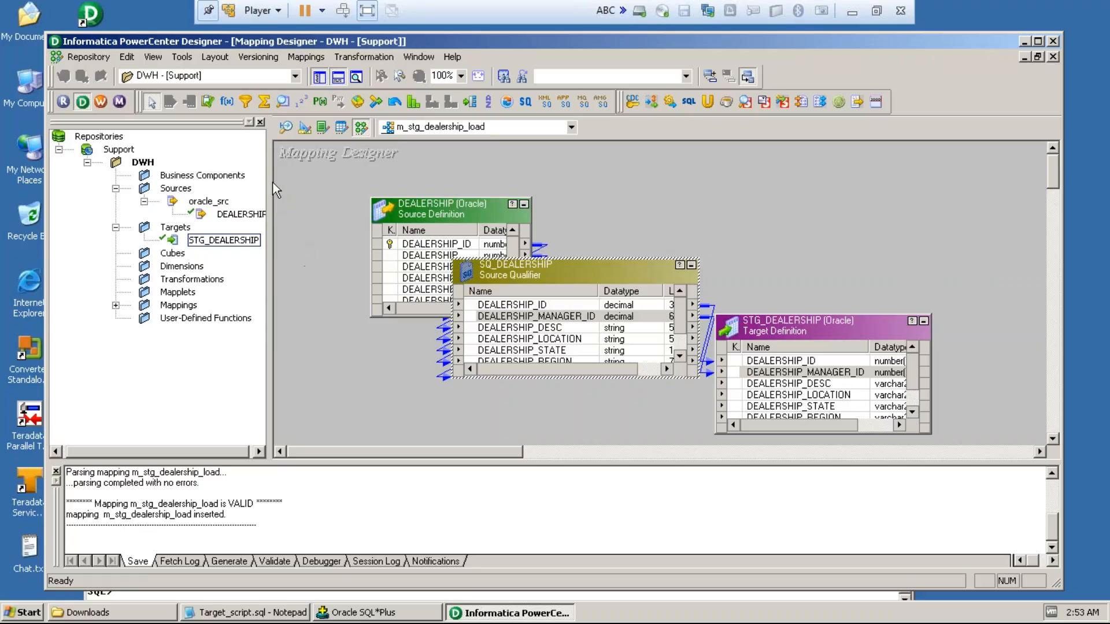
left_click(86, 57)
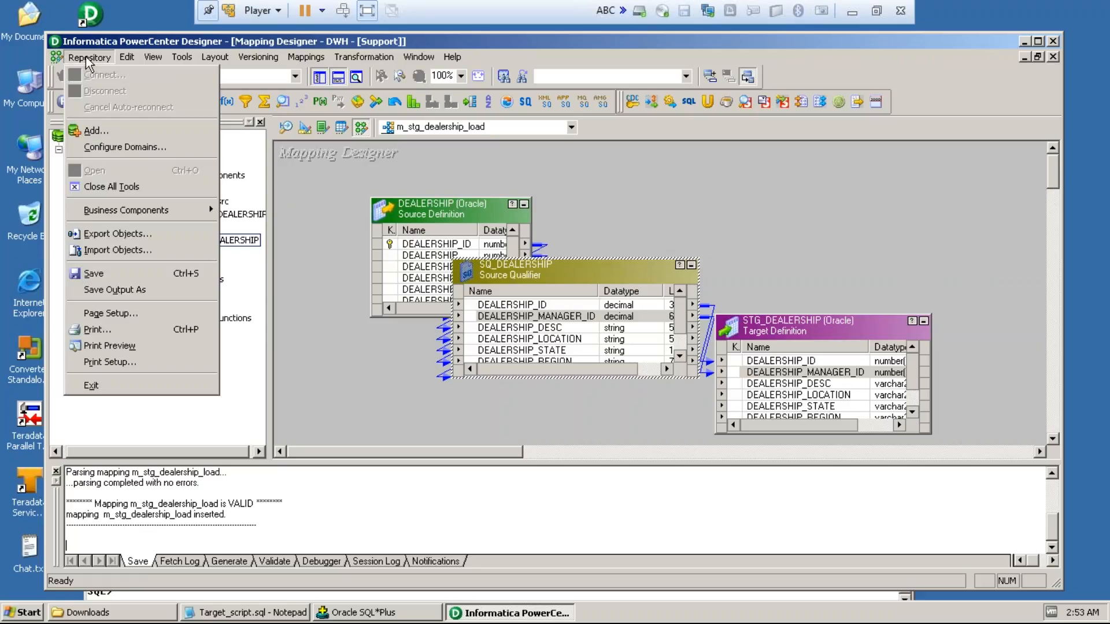
left_click(93, 274)
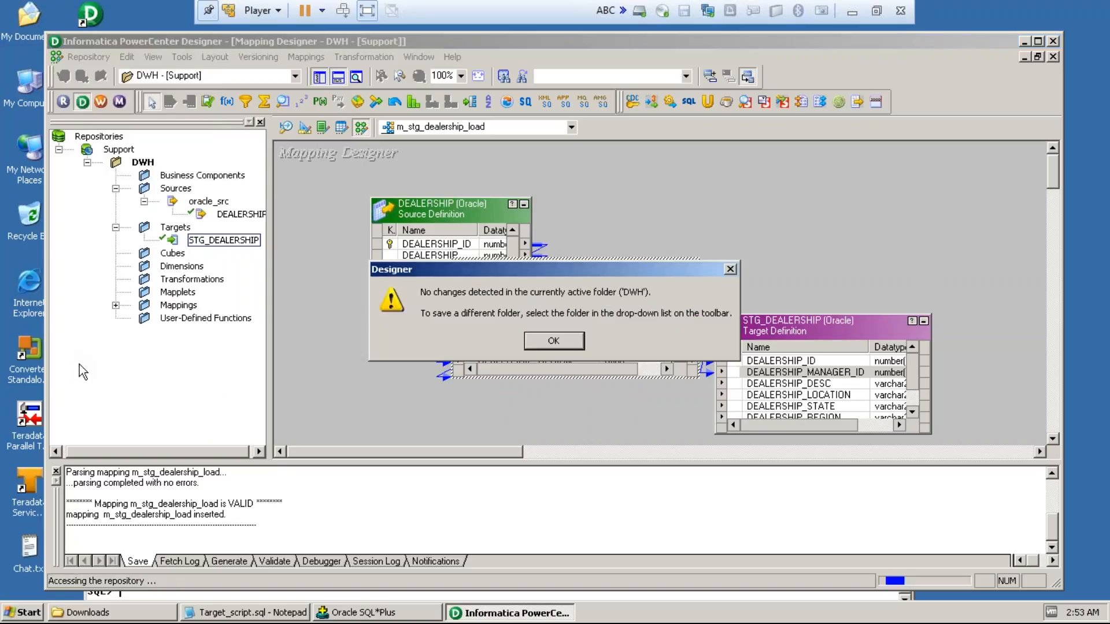
Step: Dismiss the Designer notice about the DWH folder
left_click(553, 341)
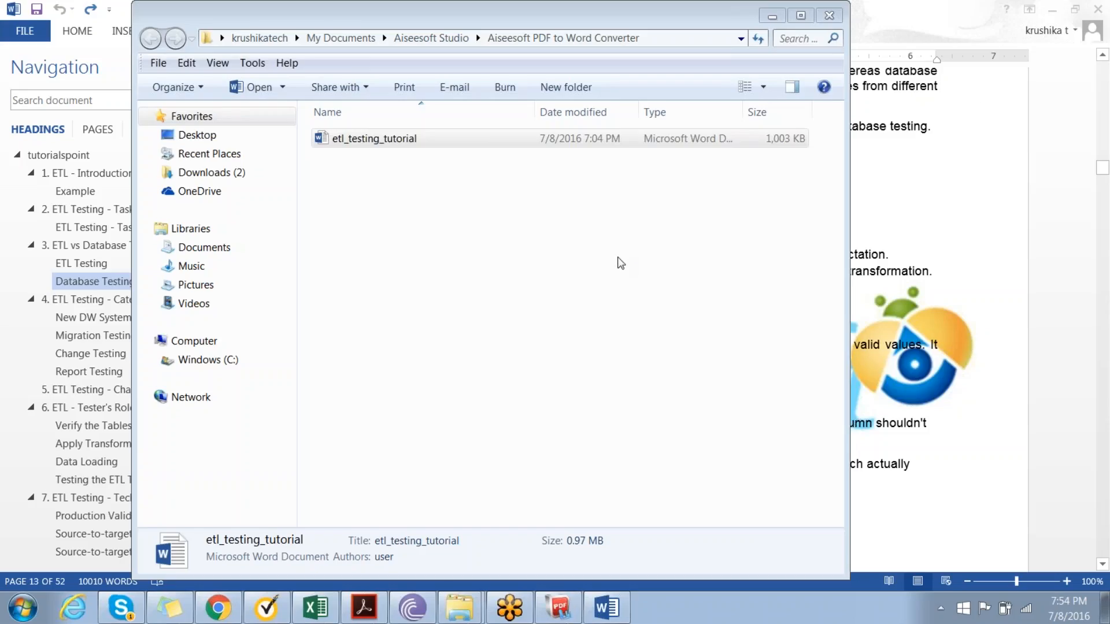
Step: Minimize the open File Explorer, Word, Chrome, PDF converter, BitTorrent and Acrobat Reader windows to clear the desktop
left_click(515, 252)
left_click(512, 246)
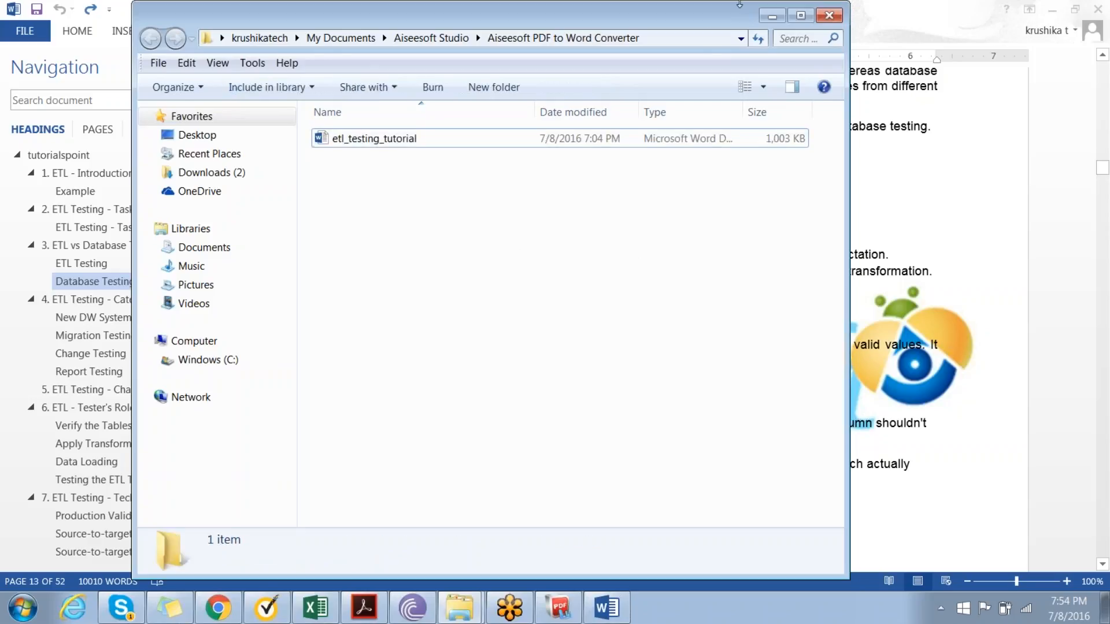
left_click(771, 18)
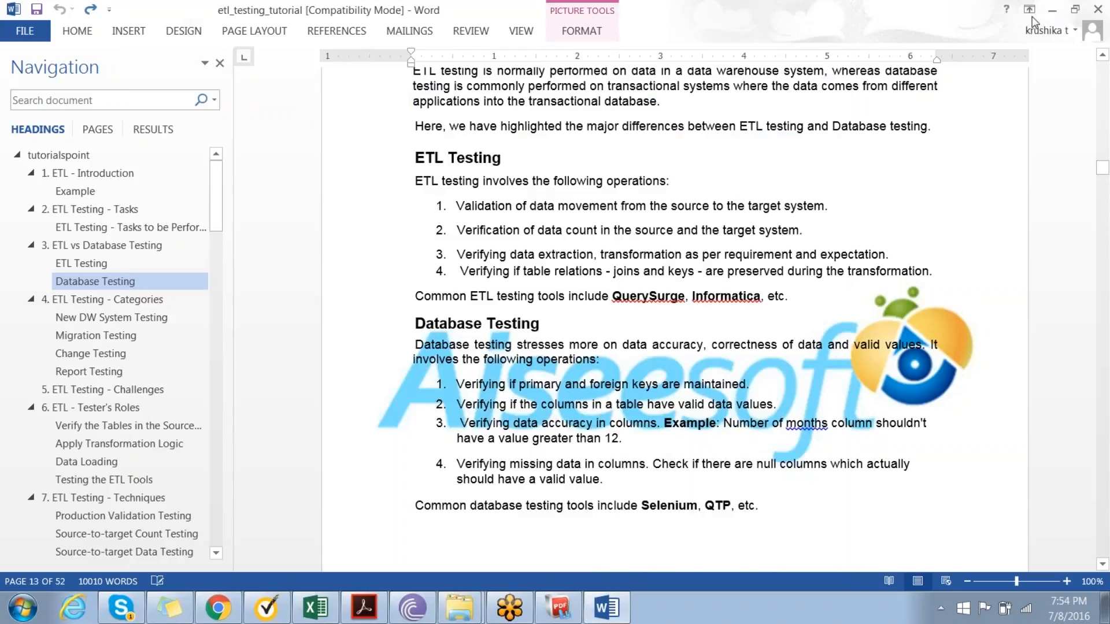
left_click(1052, 10)
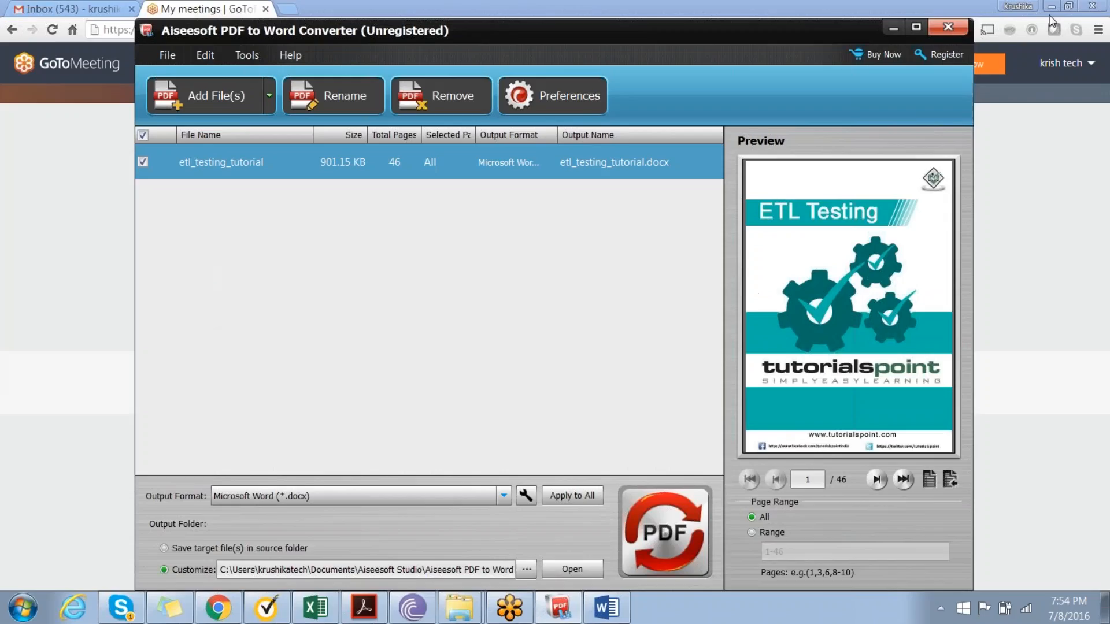
left_click(1049, 9)
left_click(1049, 9)
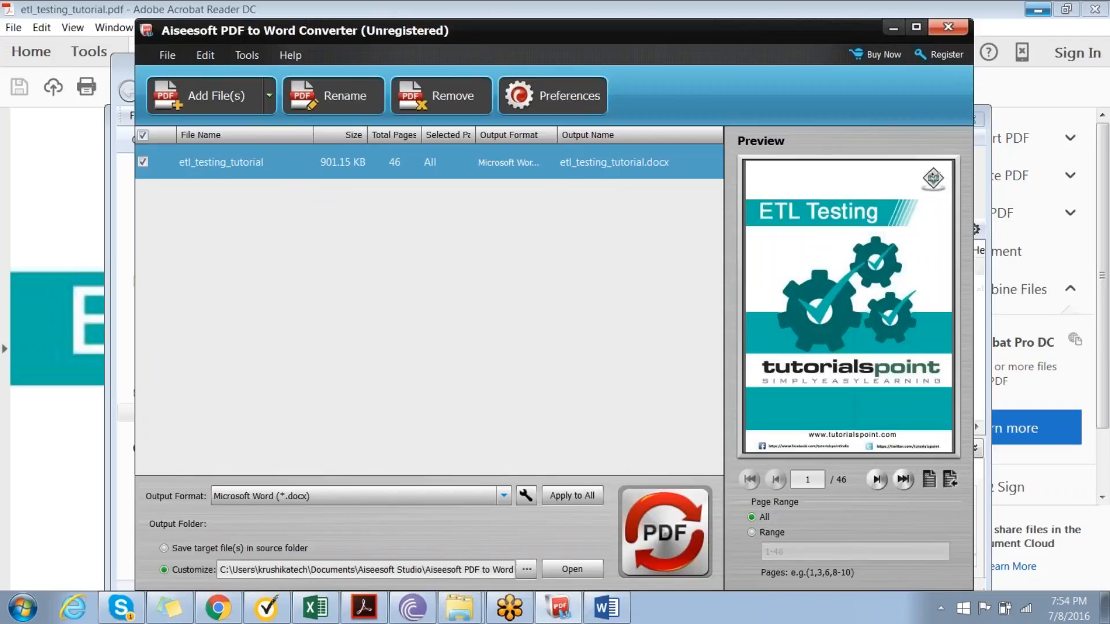
left_click(889, 29)
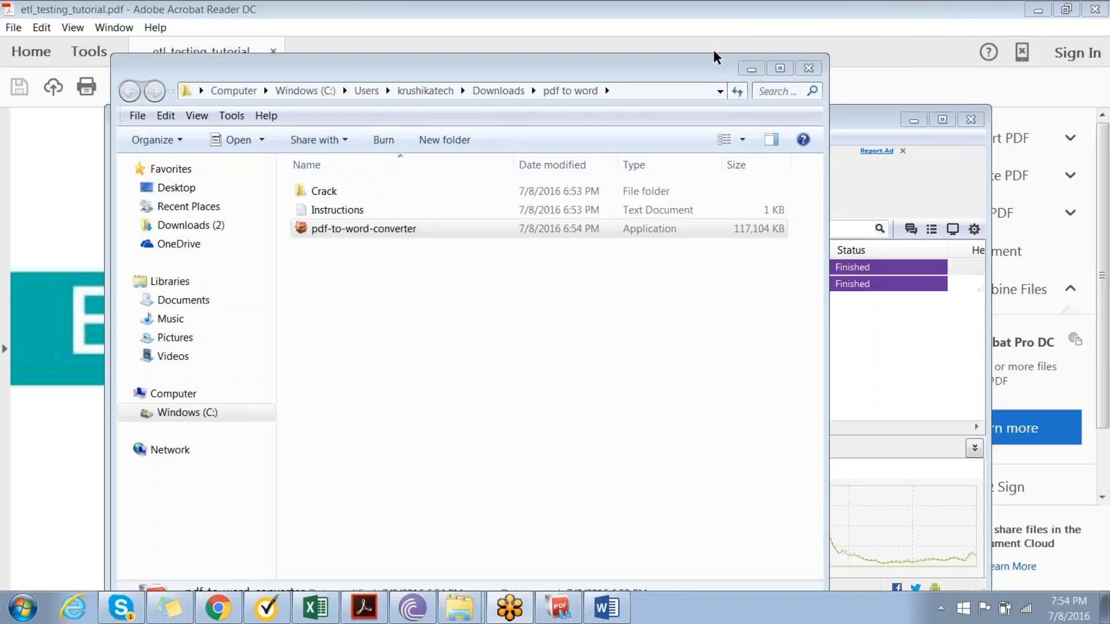
left_click(750, 70)
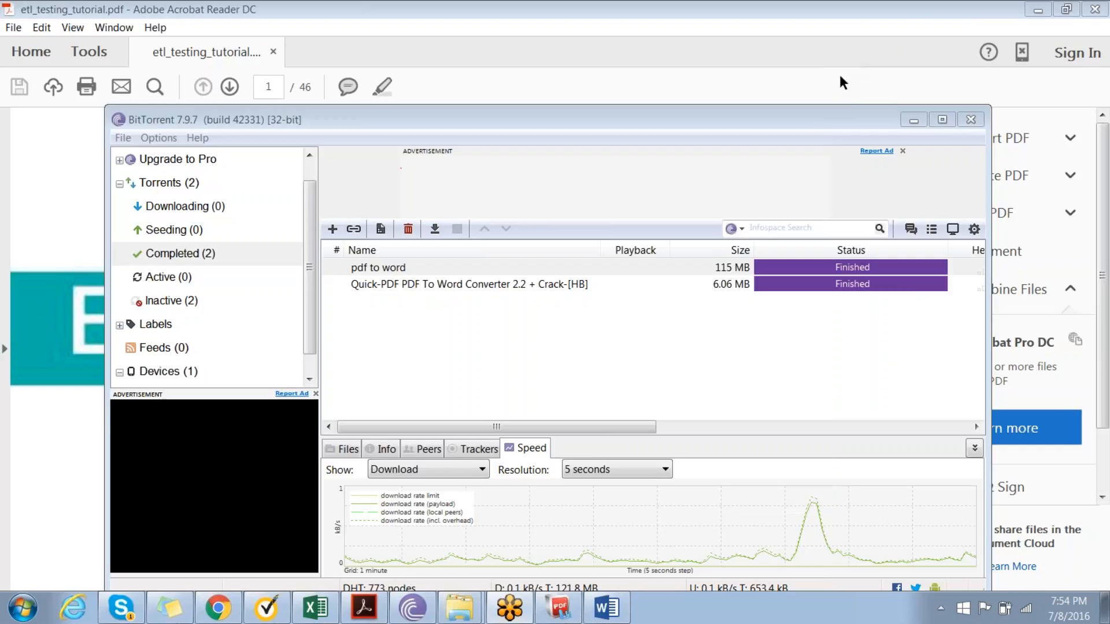
left_click_drag(806, 121, 545, 223)
left_click(657, 225)
left_click(1037, 9)
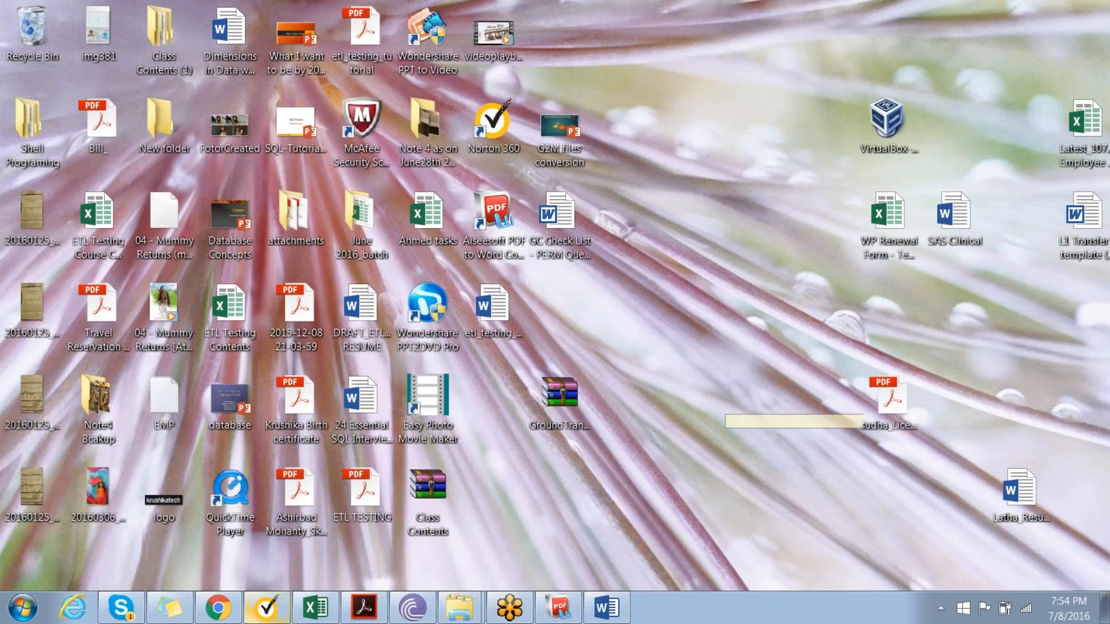
Step: Switch to Chrome, sign out of the current Gmail account and sign in with the second-to-last account on the account list
left_click(220, 600)
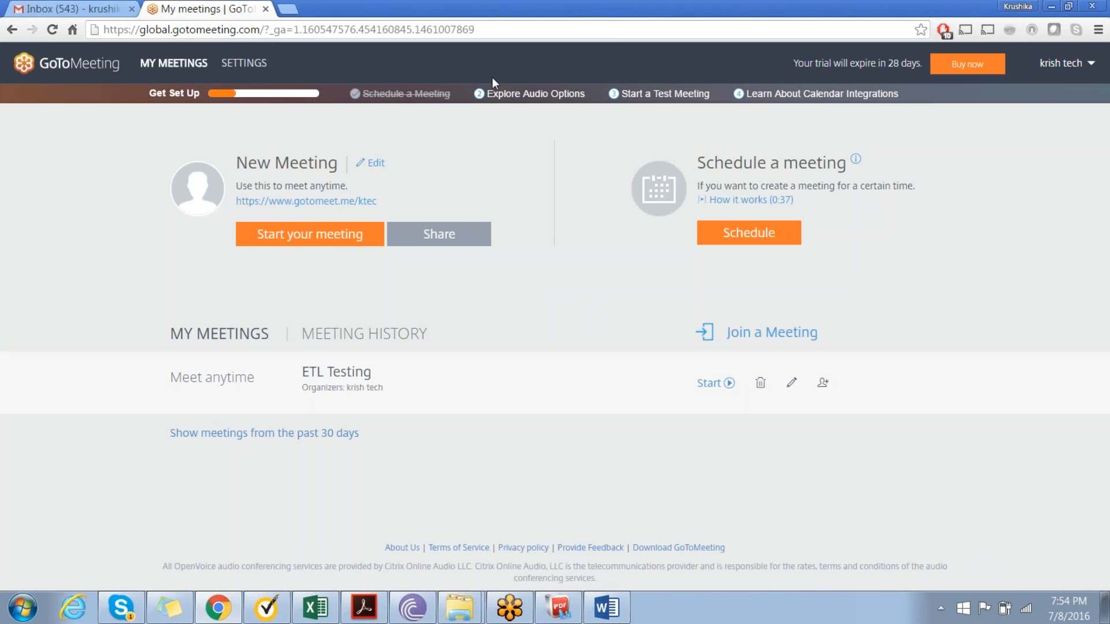
left_click(69, 9)
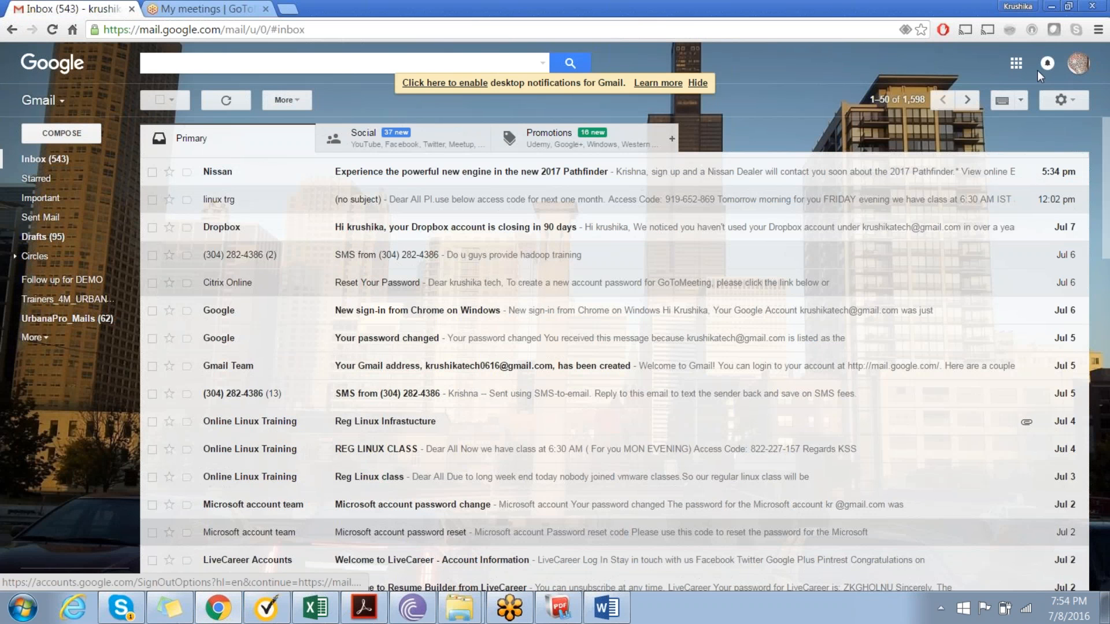
left_click(1078, 65)
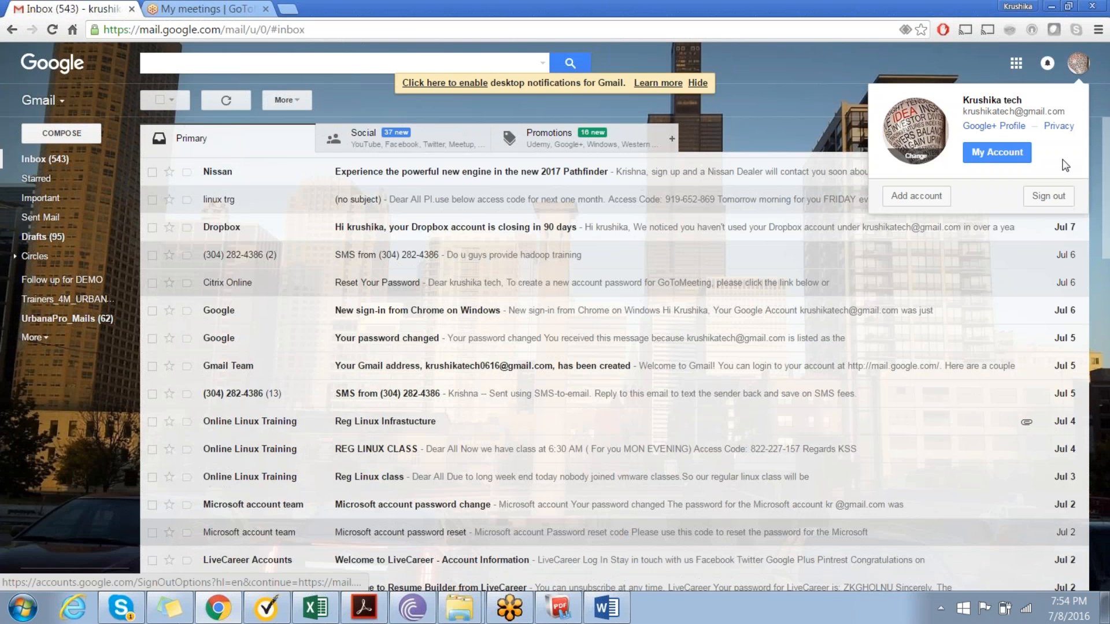
left_click(1053, 195)
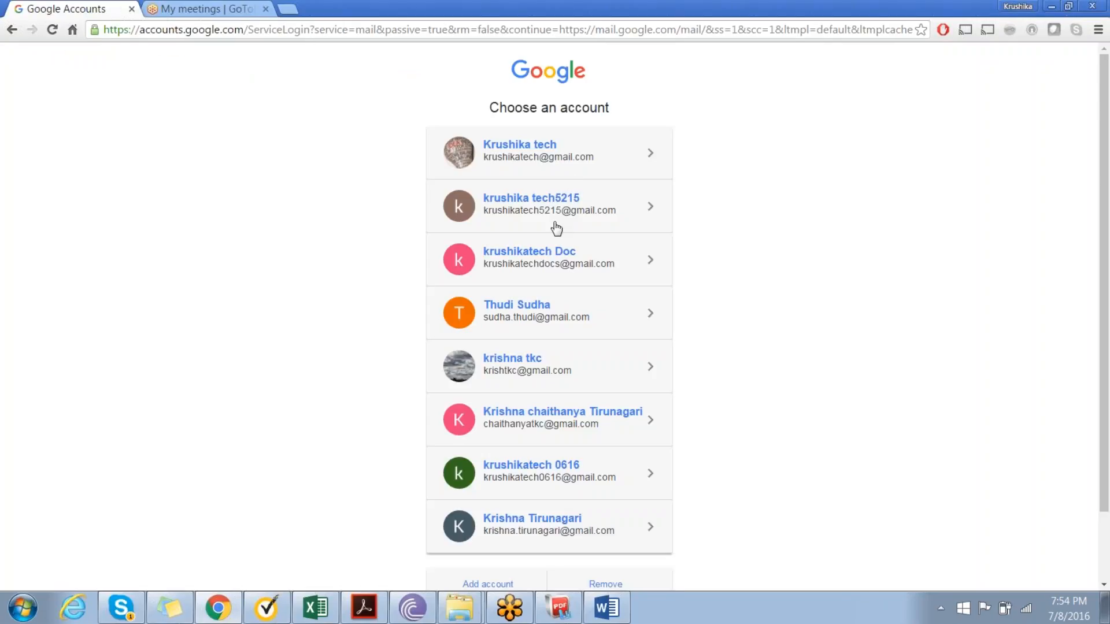
left_click(555, 478)
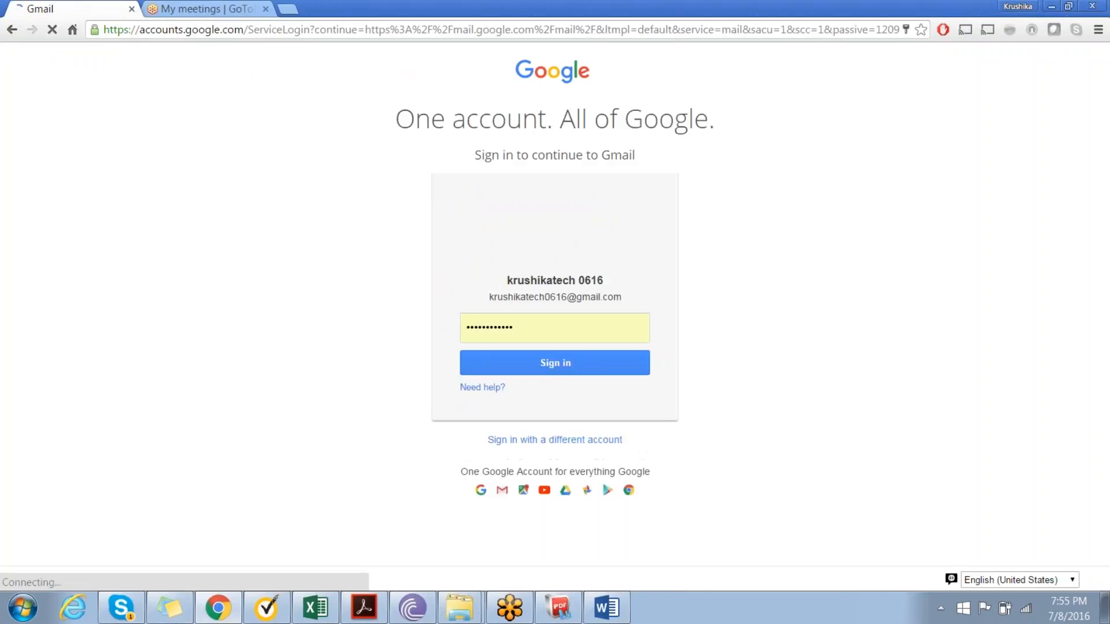
left_click(537, 365)
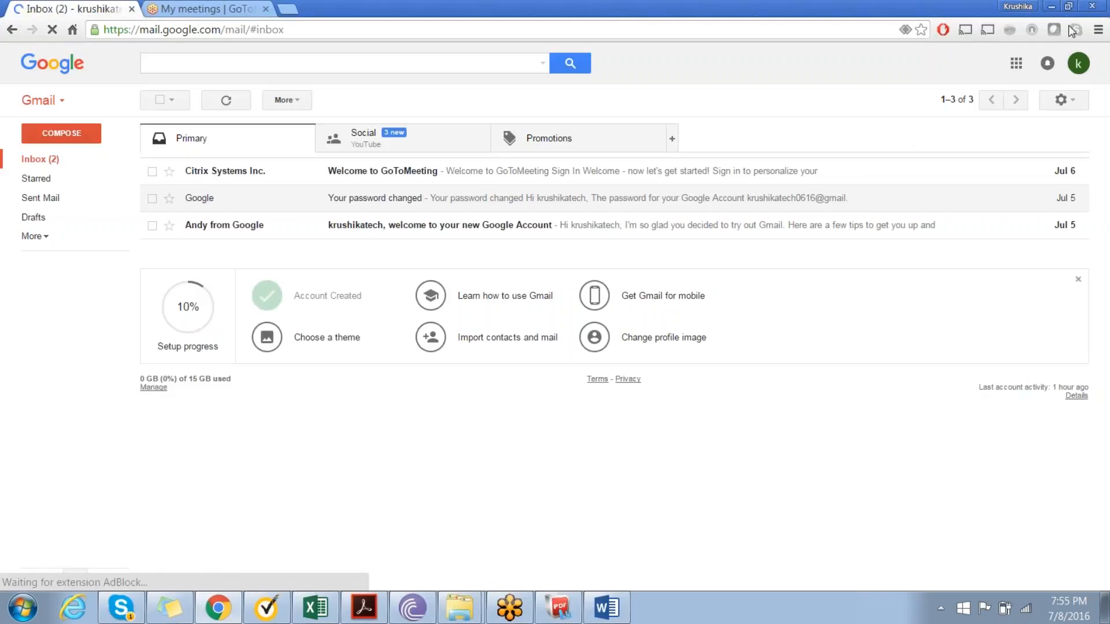
Step: Open Google Drive for the signed-in account and go into the second of the two folders in My Drive
left_click(1015, 63)
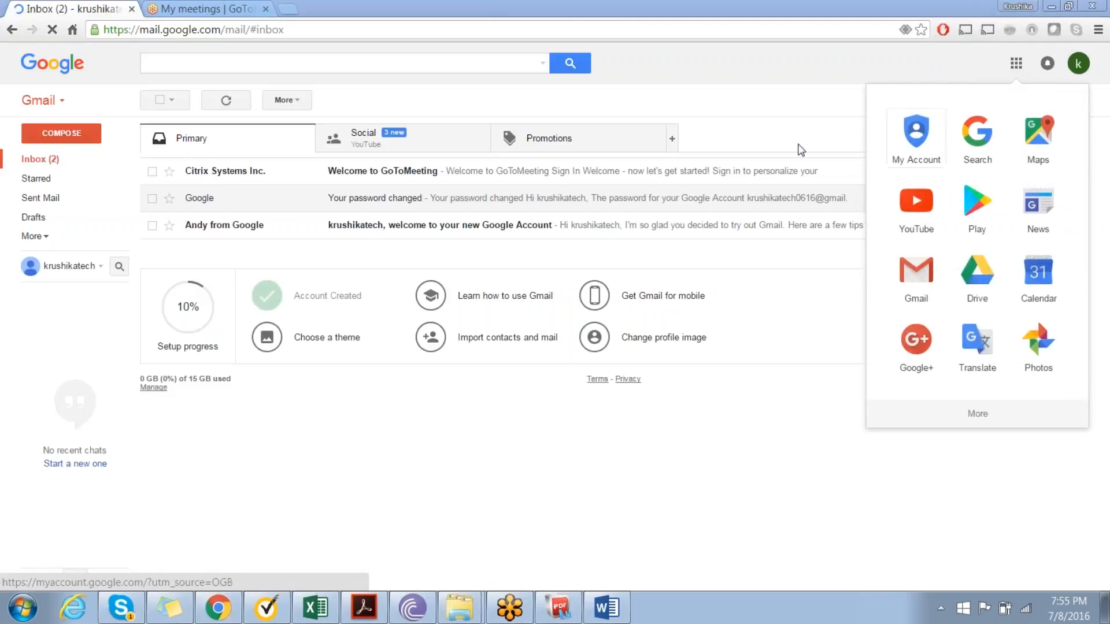
left_click(977, 274)
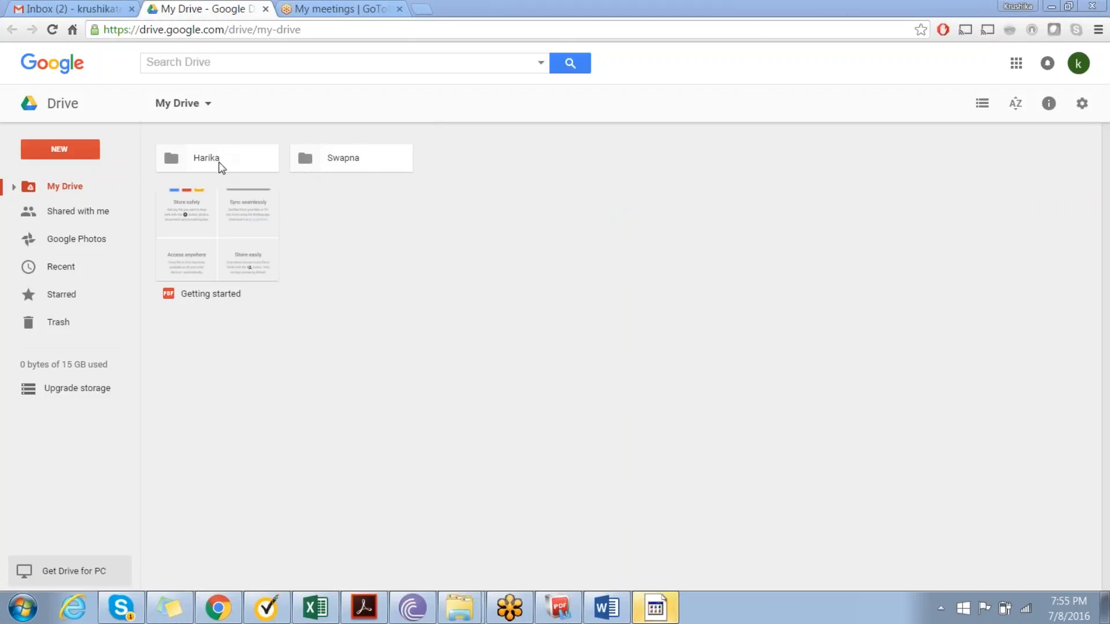
left_click(344, 168)
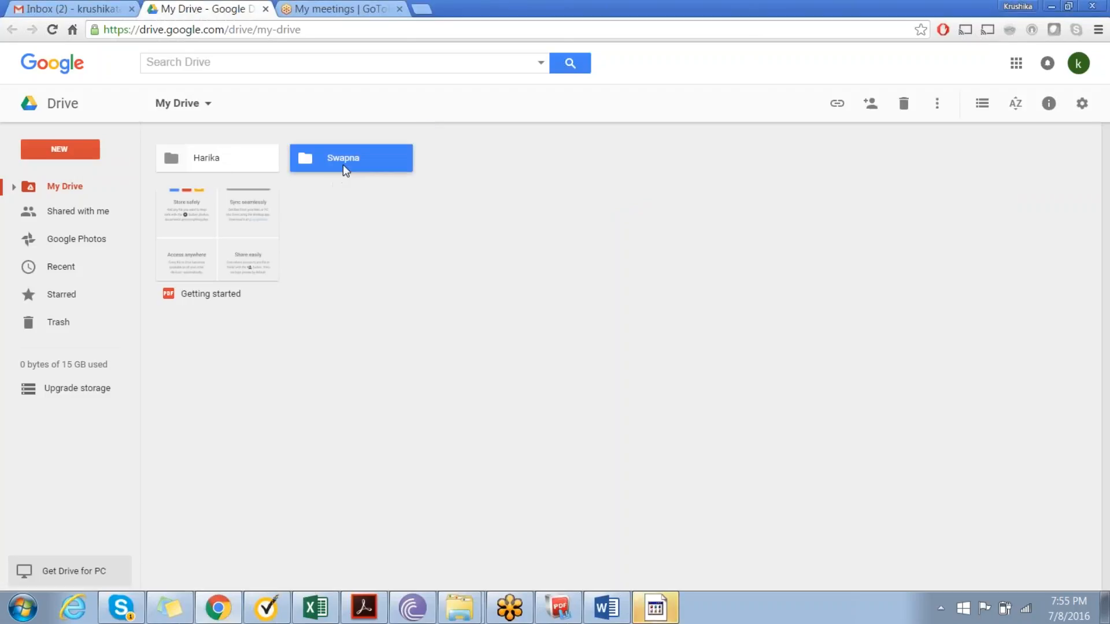
left_click(242, 167)
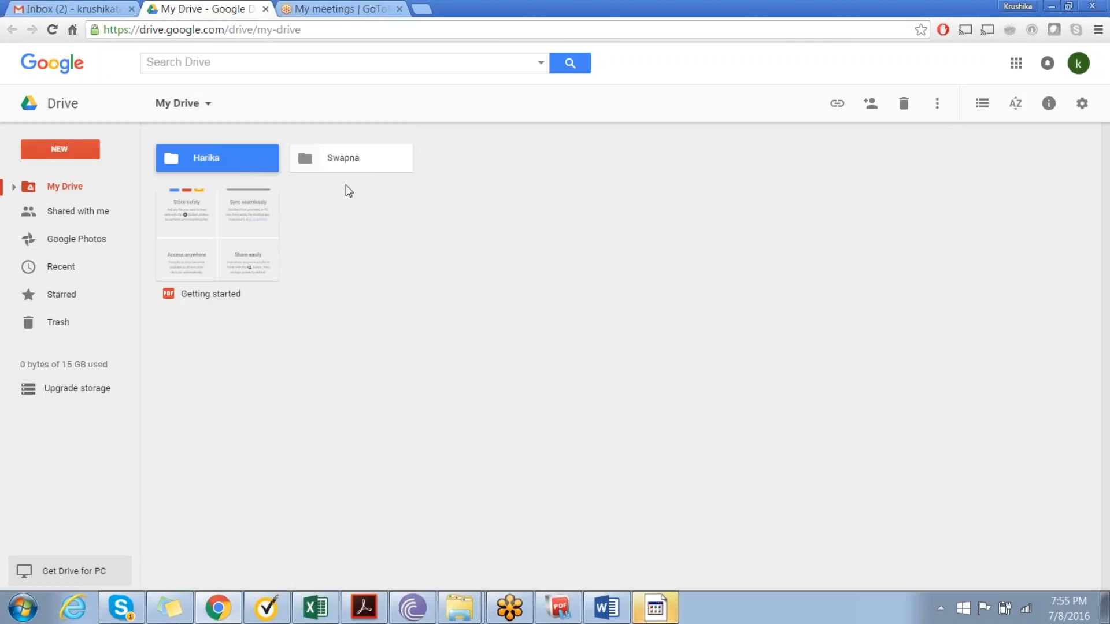
double_click(353, 165)
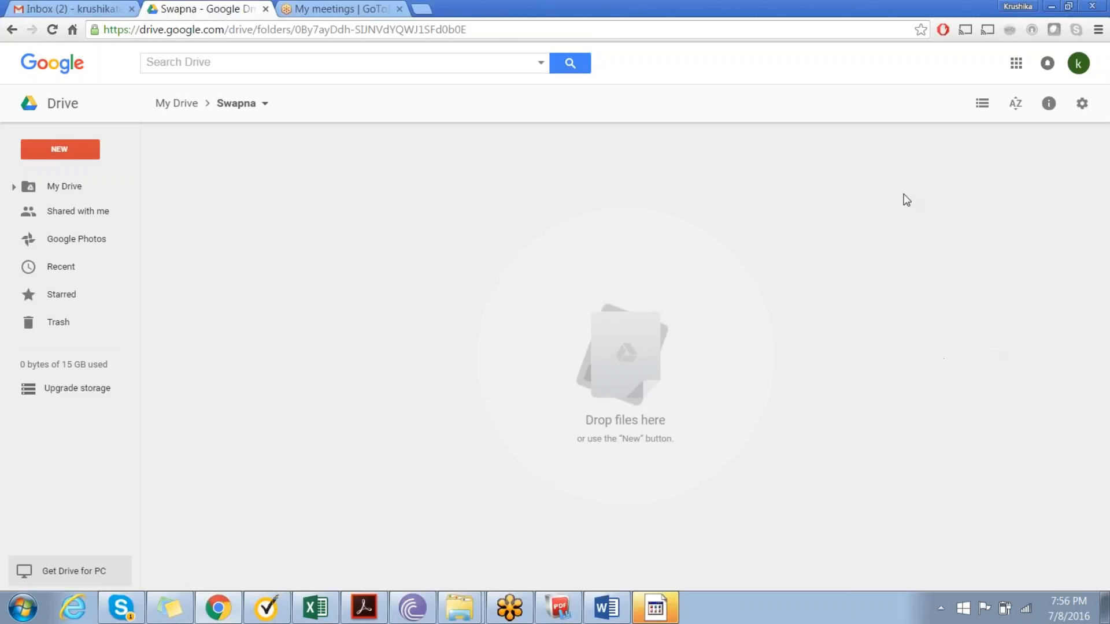
left_click(842, 203)
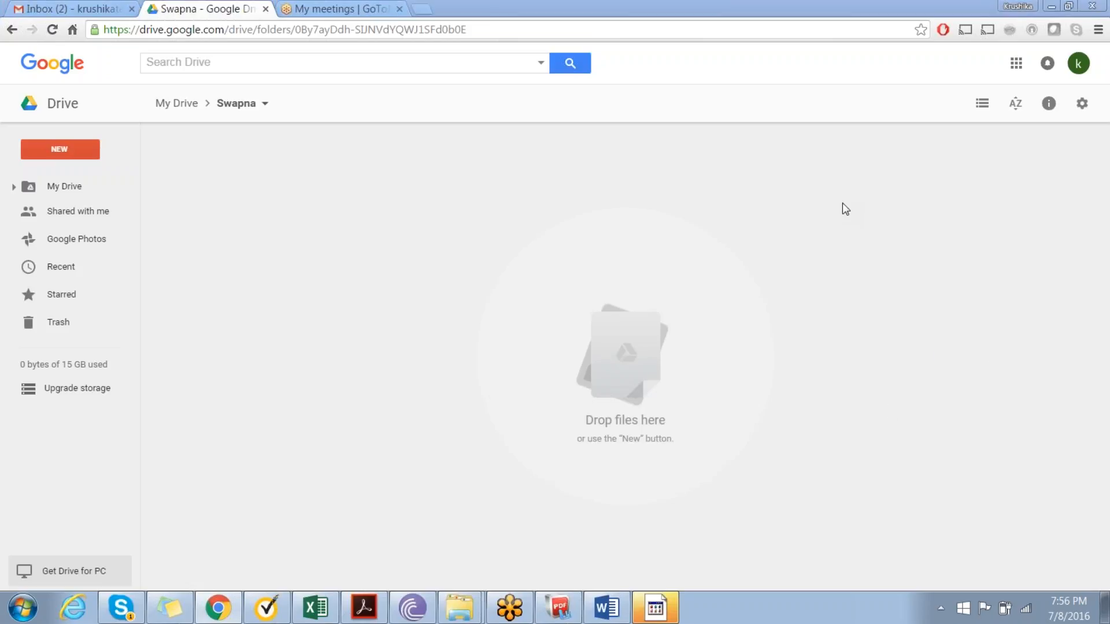